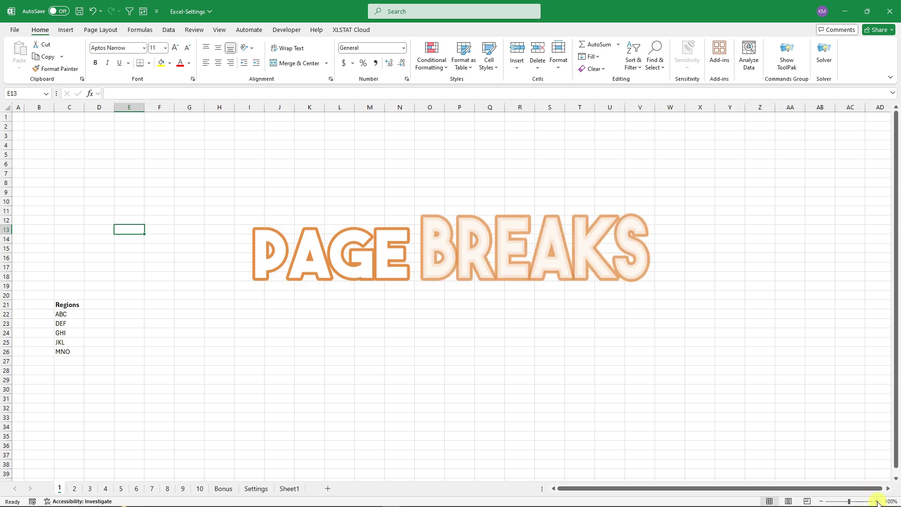
# - Zoom the sheet to 150%, scroll back to column A and select B3
pyautogui.click(876, 501)
pyautogui.click(876, 501)
pyautogui.click(876, 501)
pyautogui.click(876, 501)
pyautogui.click(876, 501)
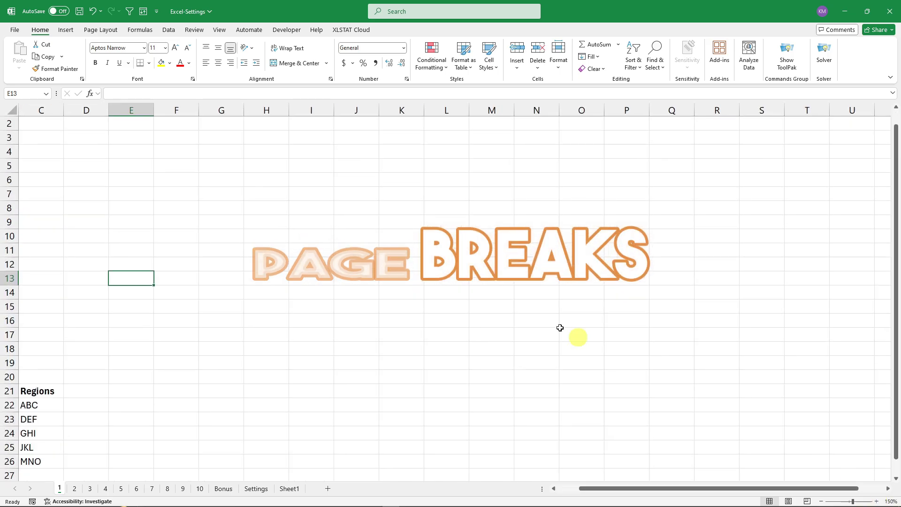
pyautogui.click(311, 249)
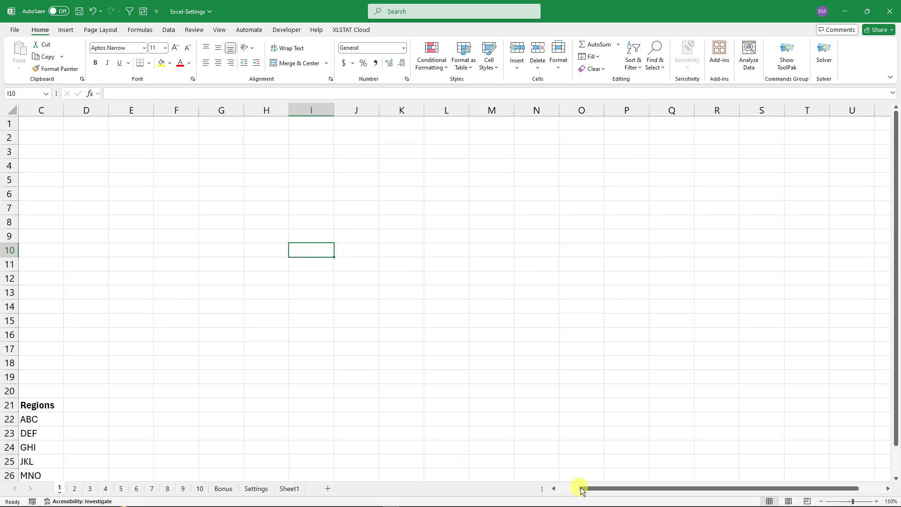
pyautogui.moveTo(581, 489); pyautogui.dragTo(496, 487)
pyautogui.click(76, 155)
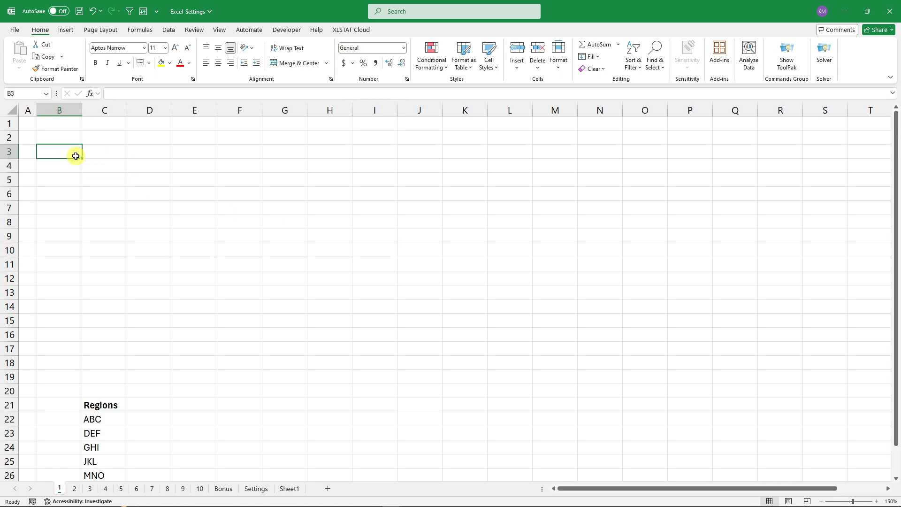
# - Enter Jan in B3 and fill the month series down through Dec in B14
pyautogui.write('Jan')
pyautogui.press('Return')
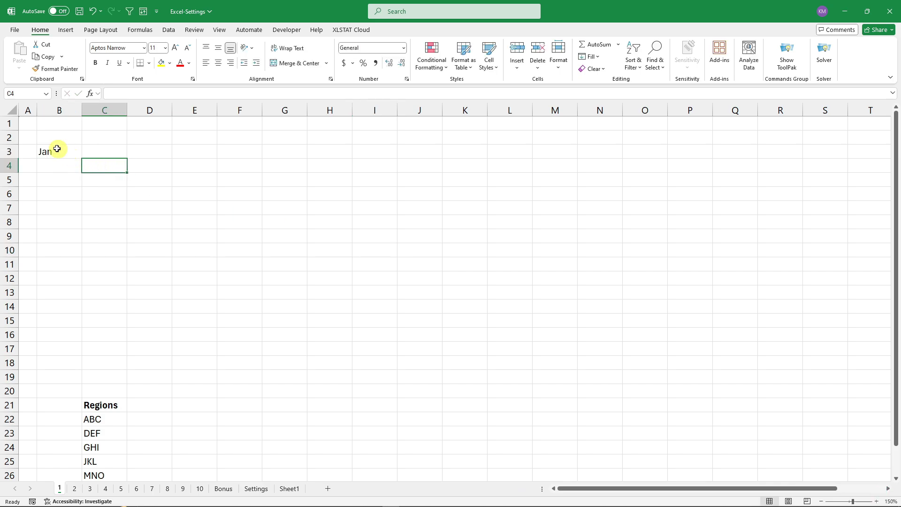
pyautogui.click(56, 150)
pyautogui.moveTo(82, 158); pyautogui.dragTo(66, 314)
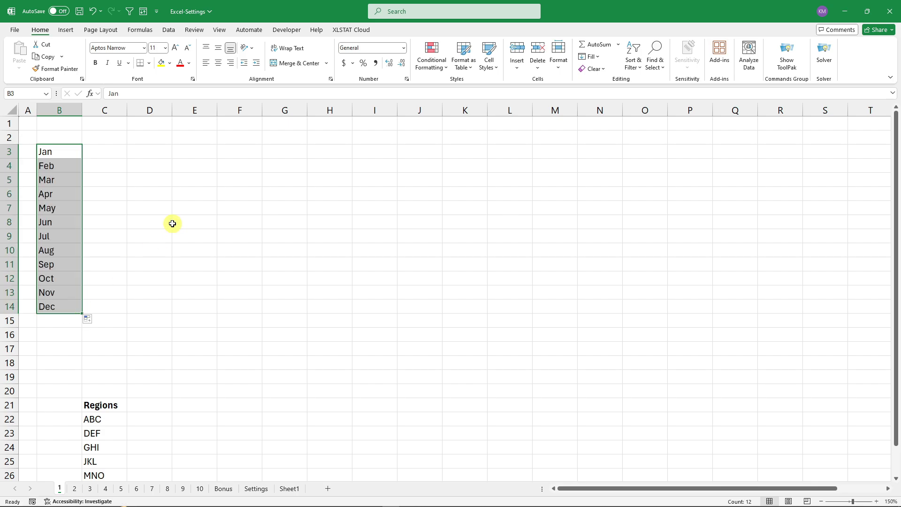
pyautogui.click(116, 163)
pyautogui.click(47, 146)
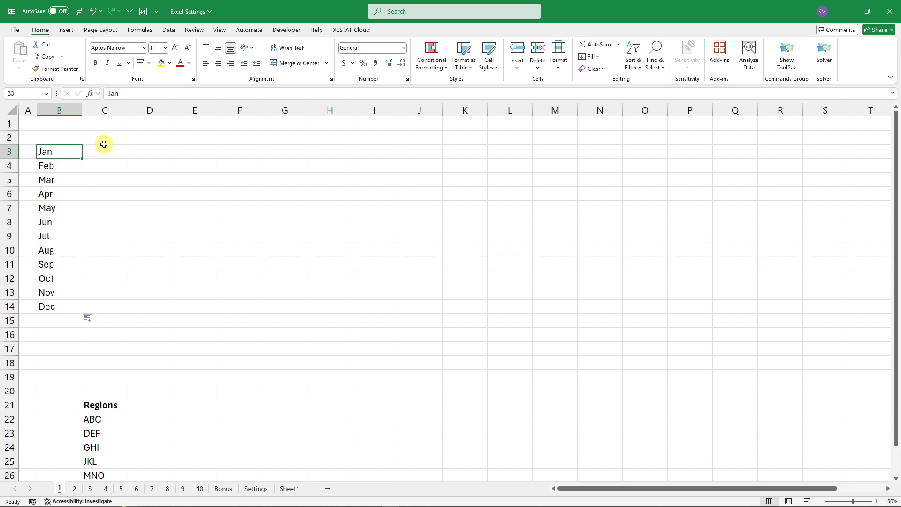
# - Open the Edit Custom Lists editor from Excel's Advanced options
pyautogui.click(15, 30)
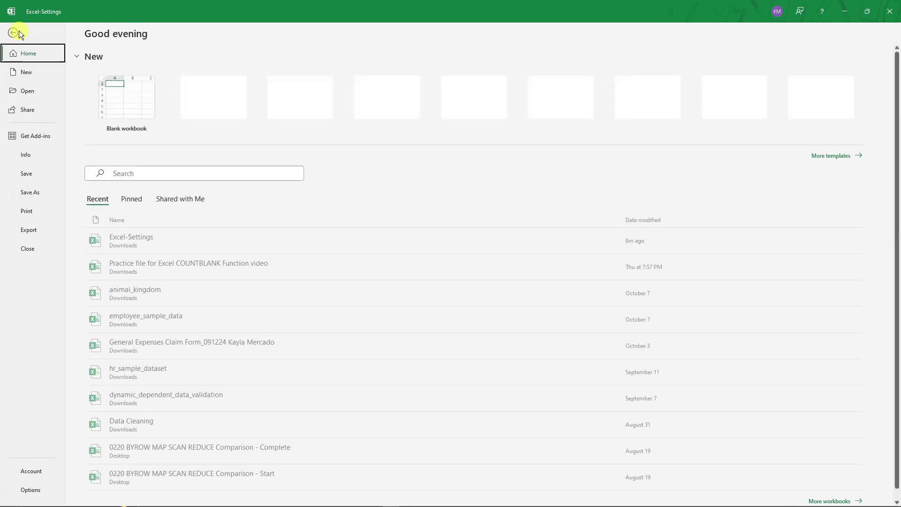
pyautogui.click(37, 489)
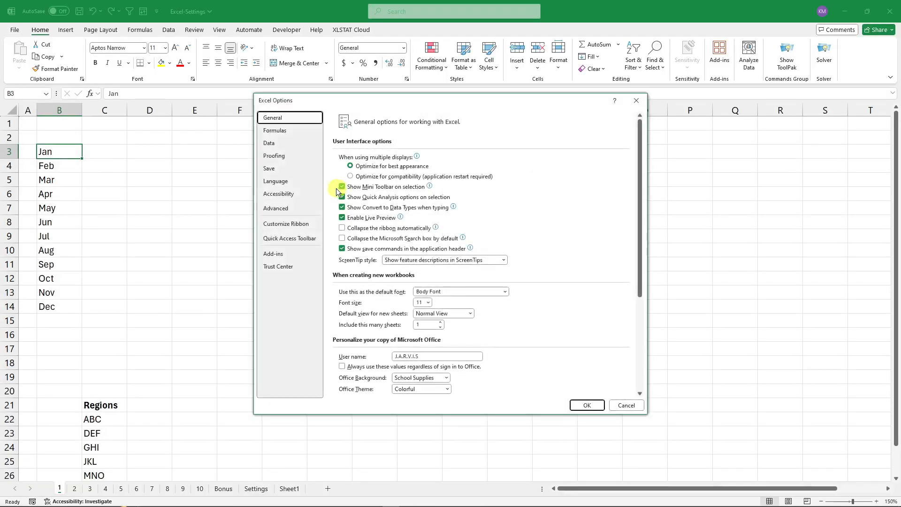
pyautogui.moveTo(338, 98); pyautogui.dragTo(287, 94)
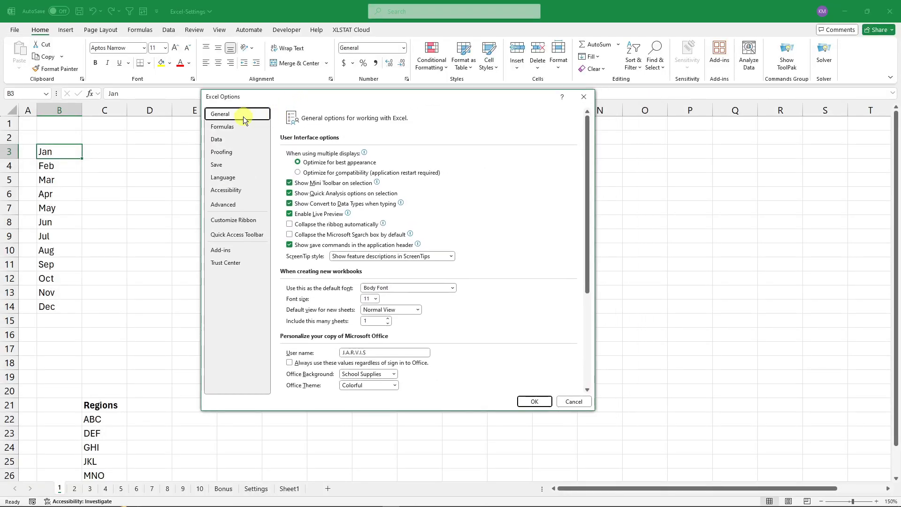
pyautogui.click(235, 205)
pyautogui.scroll(-10, 424, 216)
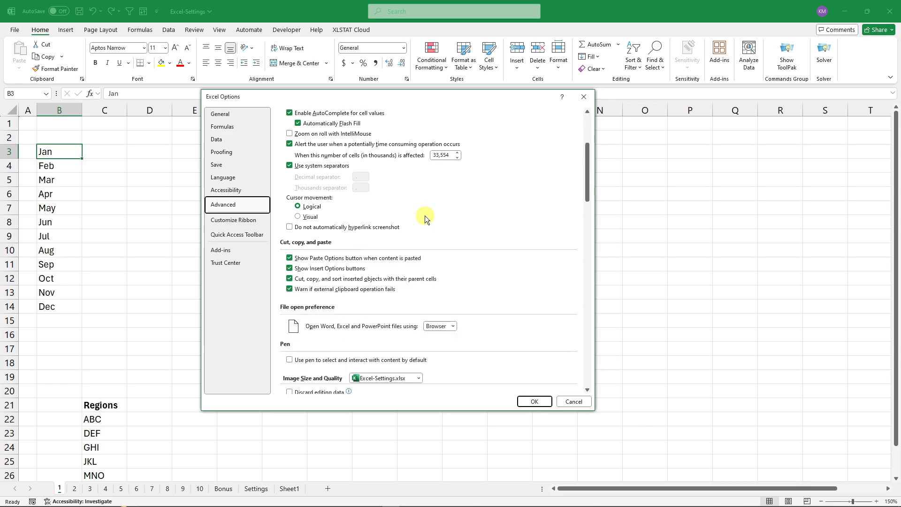
pyautogui.moveTo(584, 188); pyautogui.dragTo(563, 361)
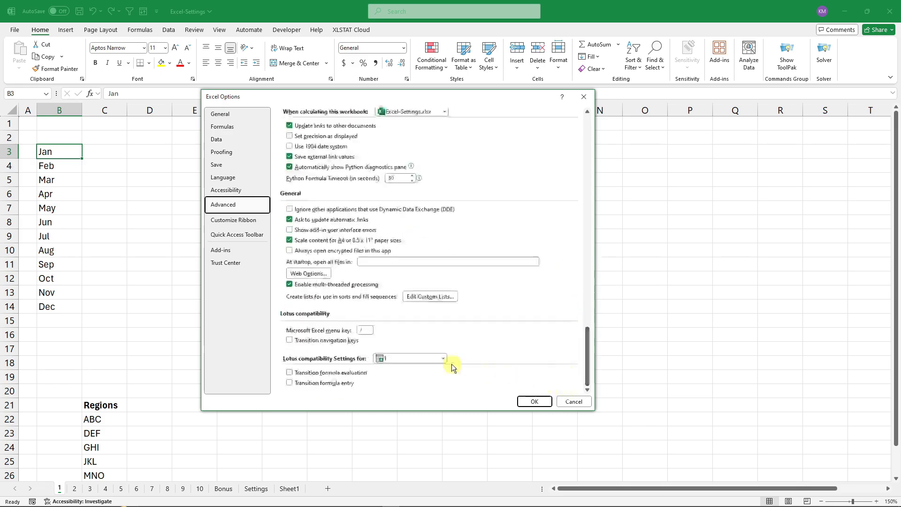
pyautogui.click(431, 297)
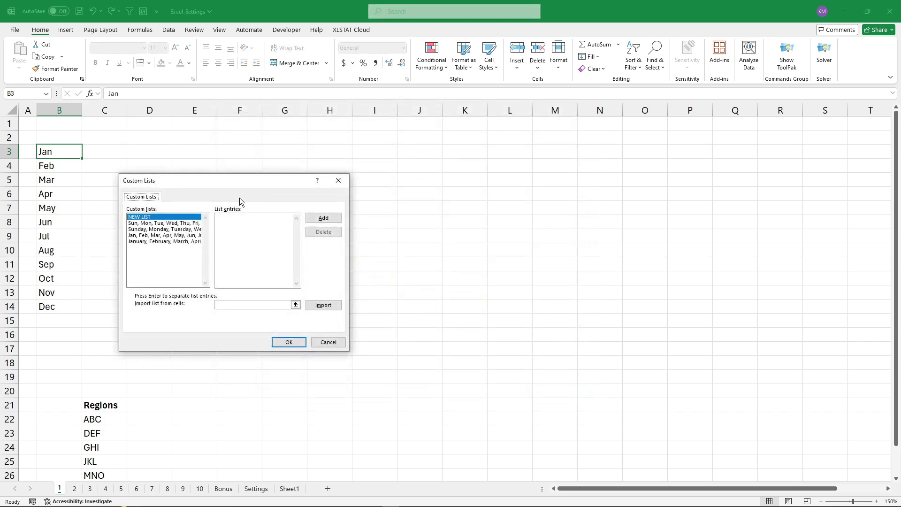
pyautogui.moveTo(225, 181); pyautogui.dragTo(318, 160)
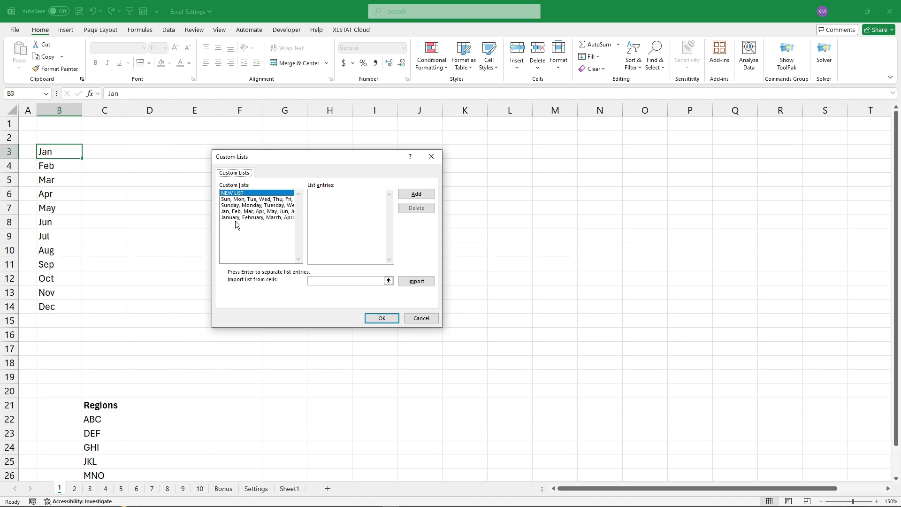
# - Import Regions, ABC, DEF, GHI, JKL, MNO from $C$21:$C$26 as a custom list and confirm
pyautogui.click(238, 194)
pyautogui.click(389, 282)
pyautogui.scroll(-2, 98, 362)
pyautogui.moveTo(105, 323); pyautogui.dragTo(101, 390)
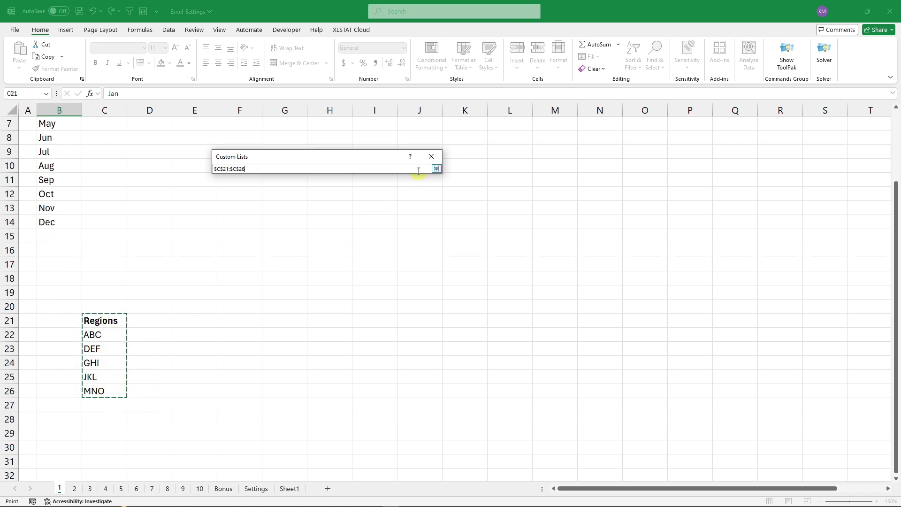
pyautogui.click(436, 168)
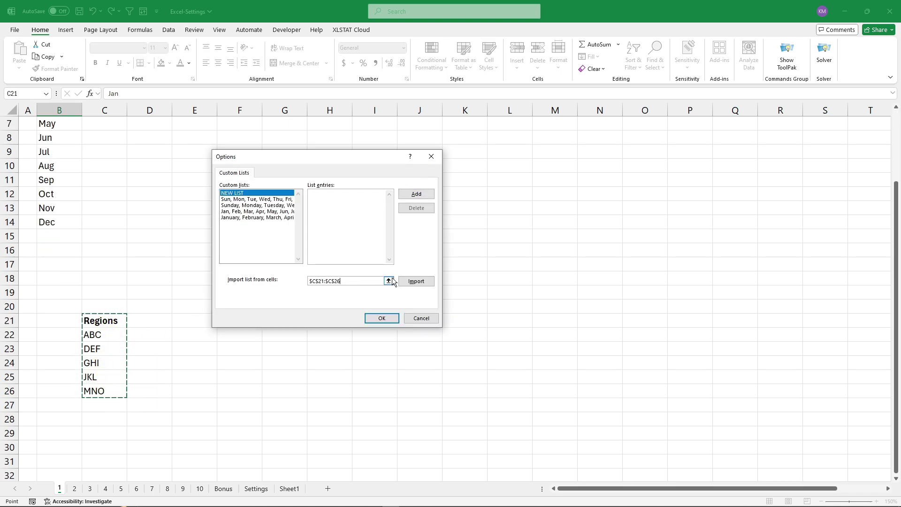
pyautogui.click(417, 282)
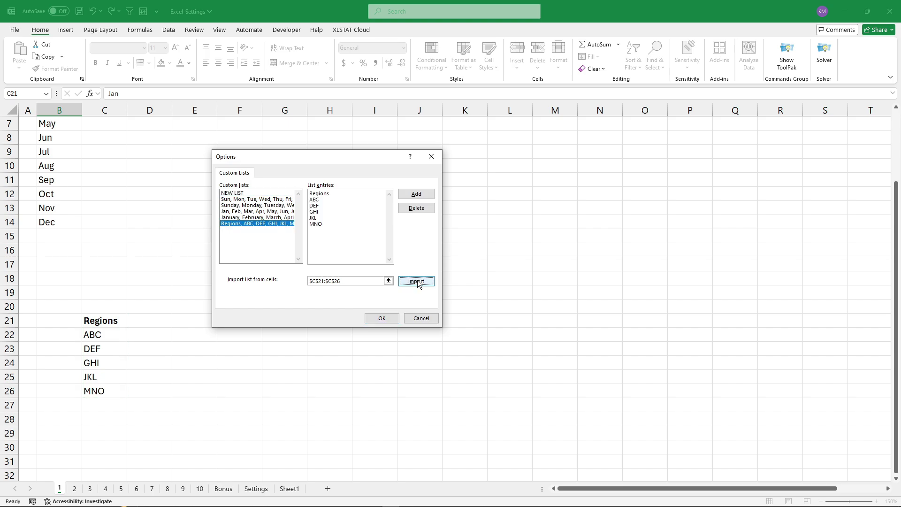
pyautogui.click(382, 318)
pyautogui.click(583, 404)
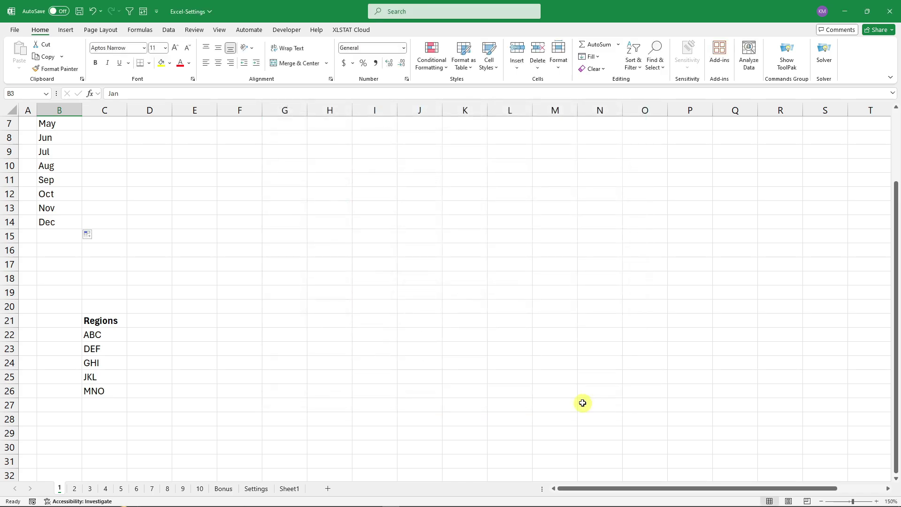
pyautogui.click(232, 320)
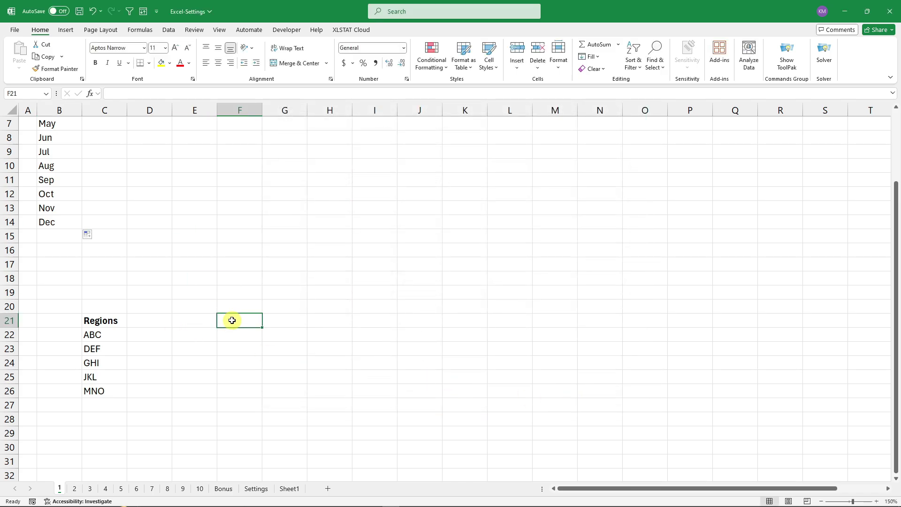
pyautogui.write('Regions')
pyautogui.press('Return')
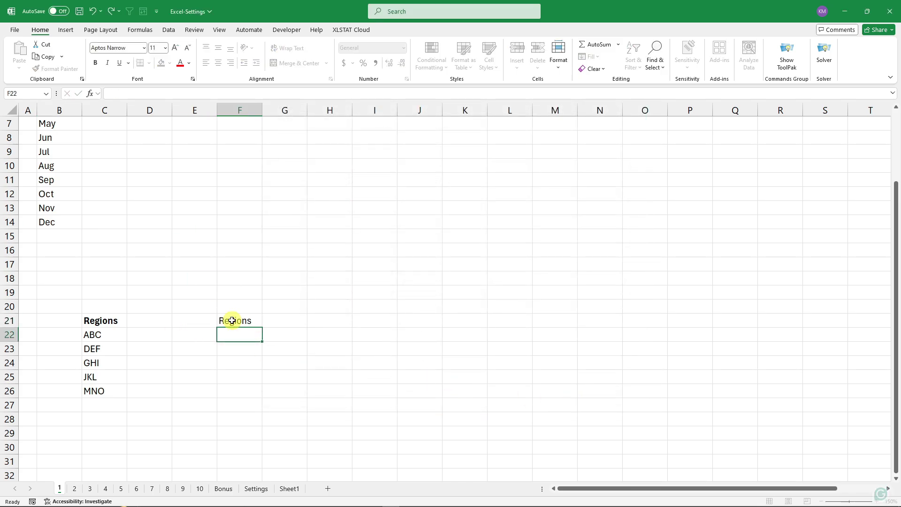
pyautogui.click(231, 320)
pyautogui.moveTo(261, 327); pyautogui.dragTo(258, 394)
pyautogui.click(317, 348)
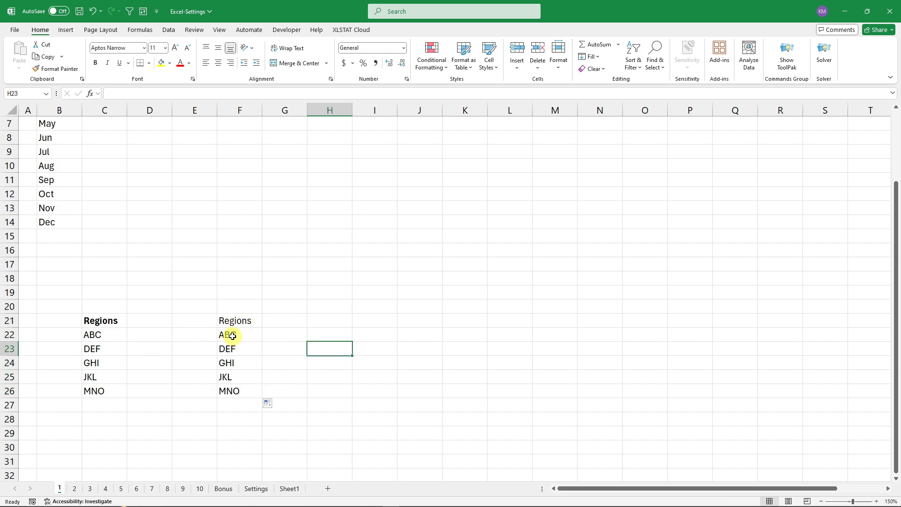
pyautogui.moveTo(232, 332); pyautogui.dragTo(235, 387)
pyautogui.click(341, 239)
pyautogui.write('Rgion')
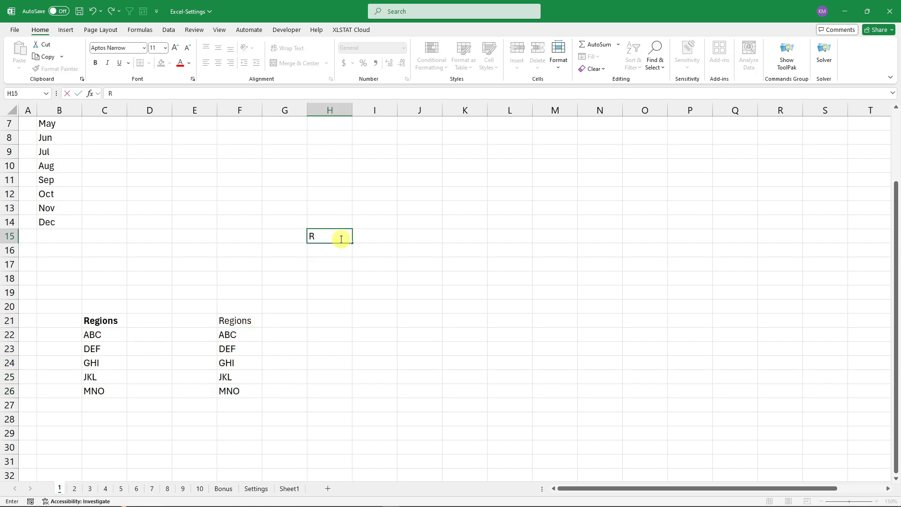
pyautogui.press('BackSpace')
pyautogui.write('egions')
pyautogui.press('Return')
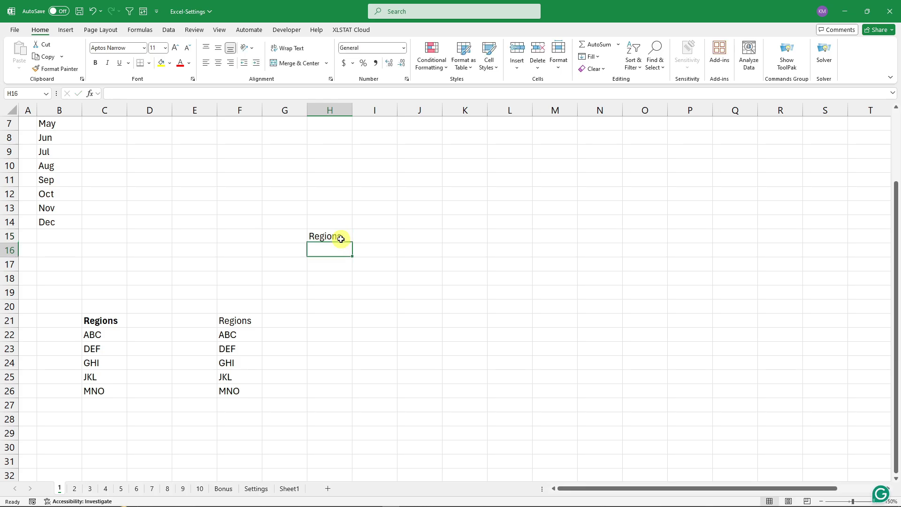
pyautogui.click(345, 242)
pyautogui.moveTo(352, 243); pyautogui.dragTo(347, 300)
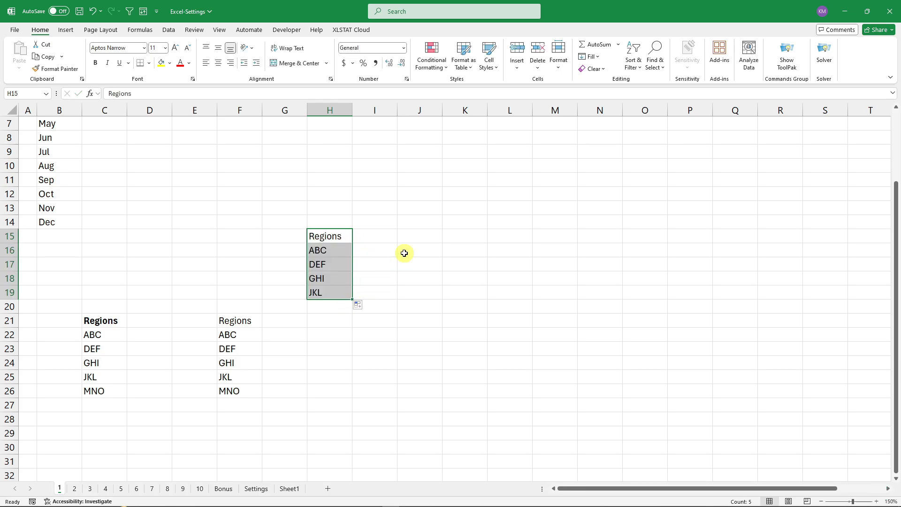
pyautogui.click(404, 253)
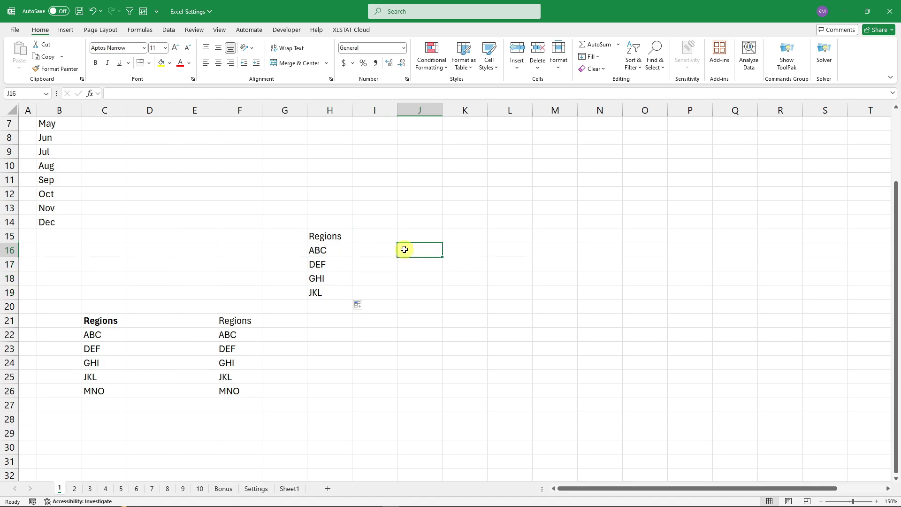
pyautogui.moveTo(233, 322); pyautogui.dragTo(237, 389)
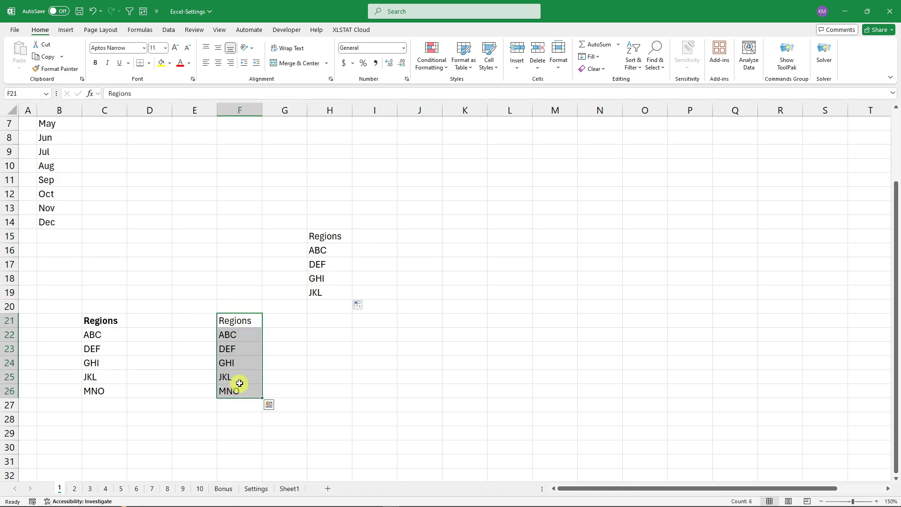
pyautogui.press('BackSpace')
pyautogui.moveTo(253, 332); pyautogui.dragTo(240, 392)
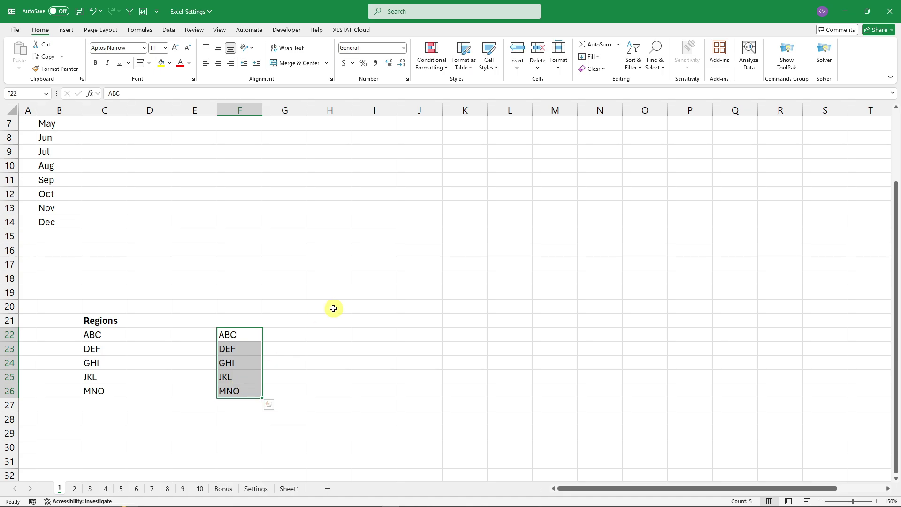
pyautogui.click(333, 307)
pyautogui.moveTo(262, 333); pyautogui.dragTo(246, 386)
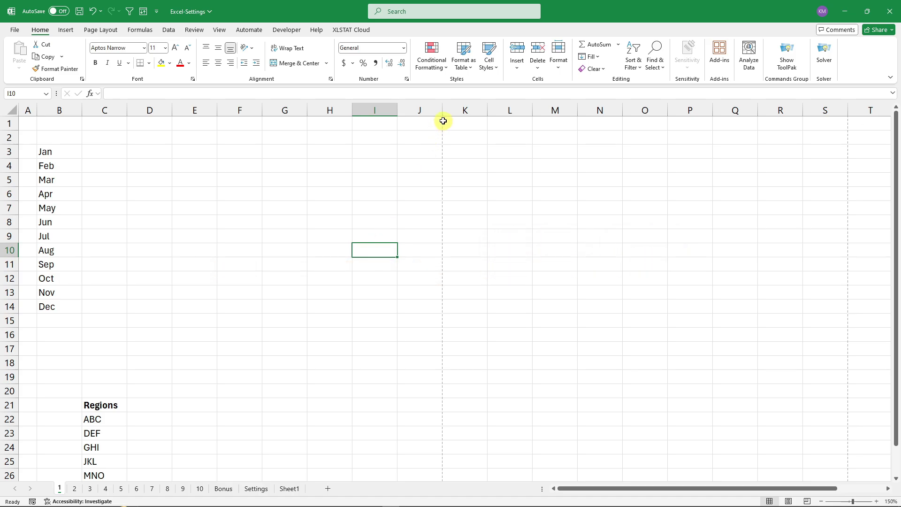
# - Try the Ctrl+P print preview from cell G8, cancelling the stray text typed into G8
pyautogui.moveTo(442, 121); pyautogui.dragTo(459, 203)
pyautogui.click(458, 203)
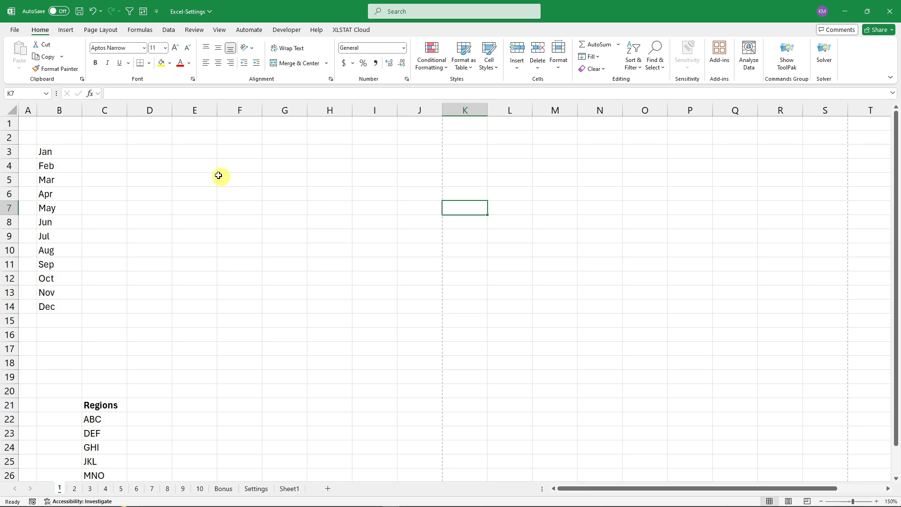
pyautogui.click(16, 30)
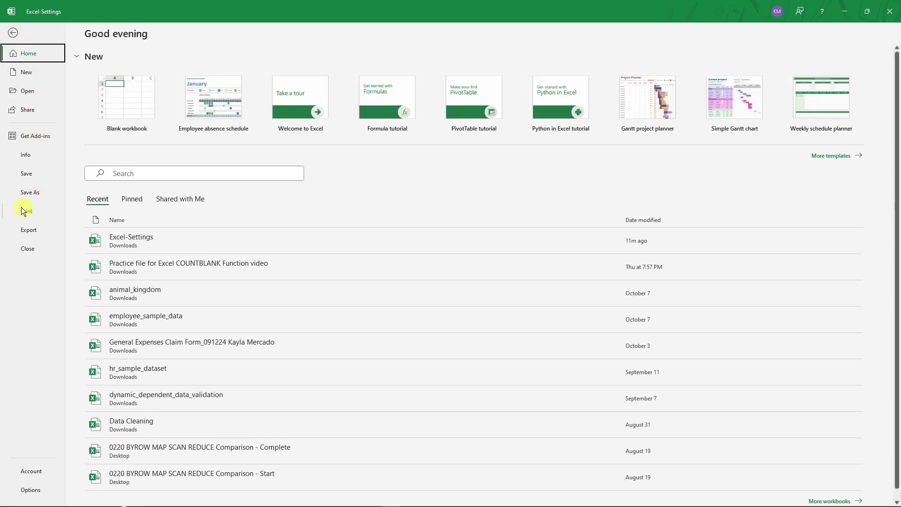
pyautogui.click(13, 32)
pyautogui.click(305, 221)
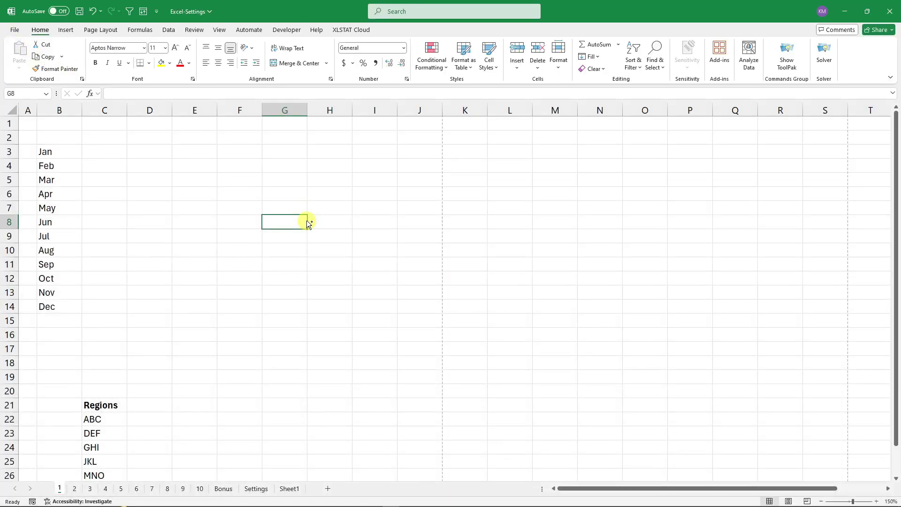
pyautogui.hotkey('ctrl', 'p')
pyautogui.press('Escape')
pyautogui.write('CTRL + P')
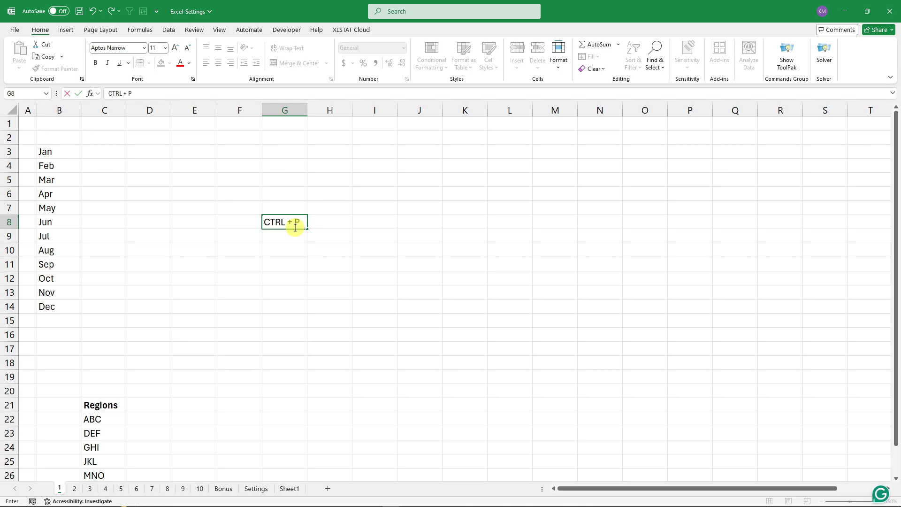
pyautogui.press('Escape')
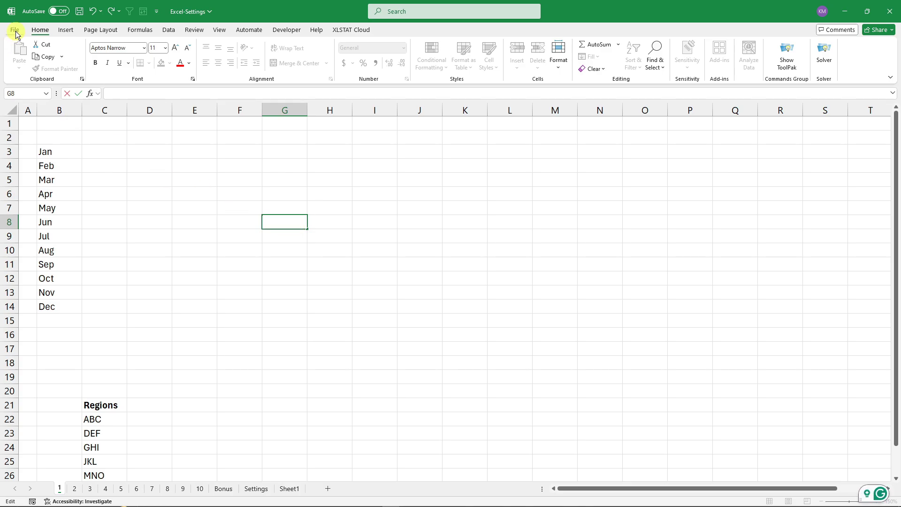
# - Preview sheet 1 through File > Print, then return and select K3
pyautogui.click(14, 31)
pyautogui.click(28, 211)
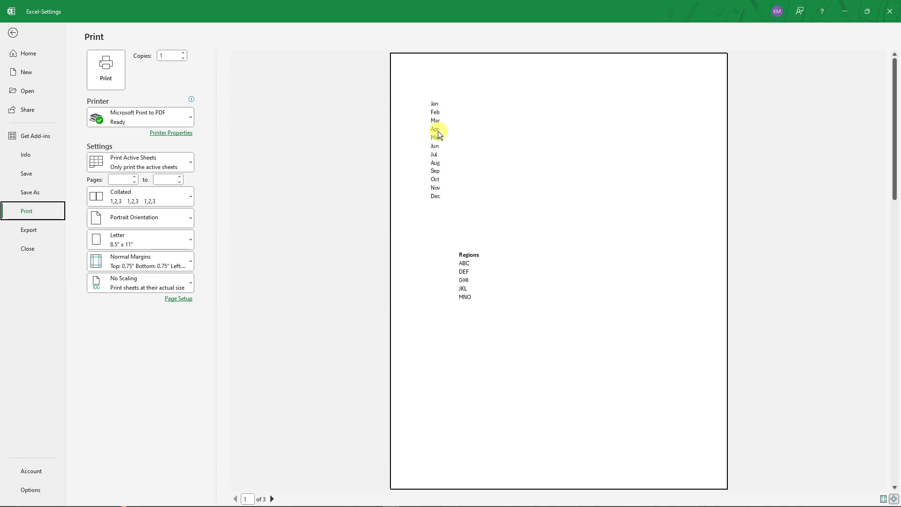
pyautogui.click(13, 33)
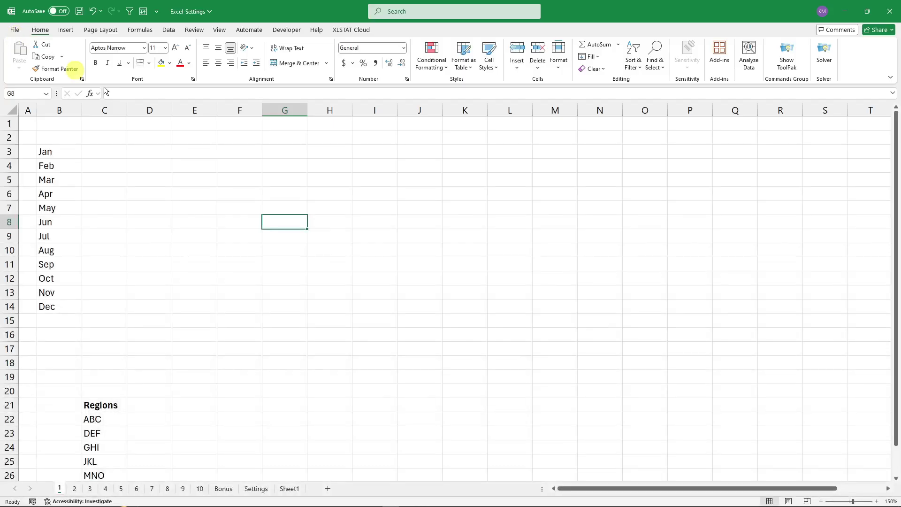
pyautogui.click(458, 151)
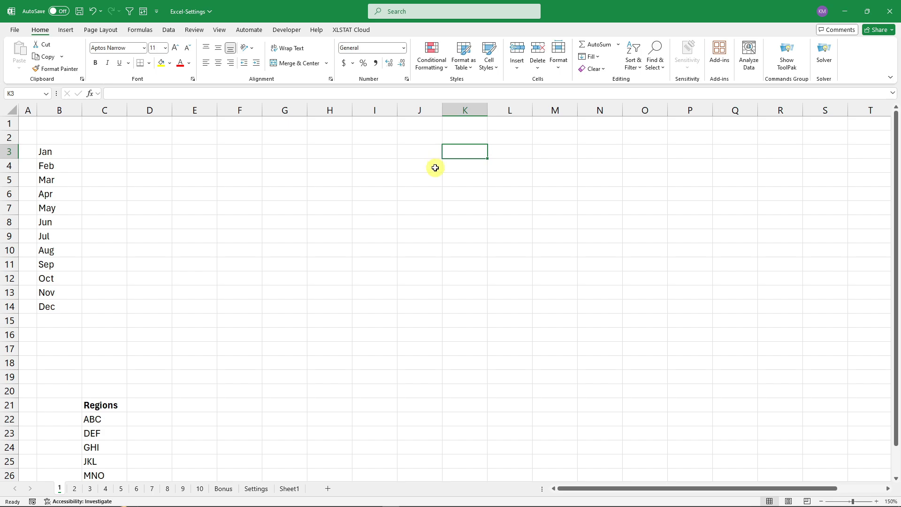
# - Turn off Show page breaks for sheet 1 in Advanced options and apply
pyautogui.click(13, 30)
pyautogui.click(45, 493)
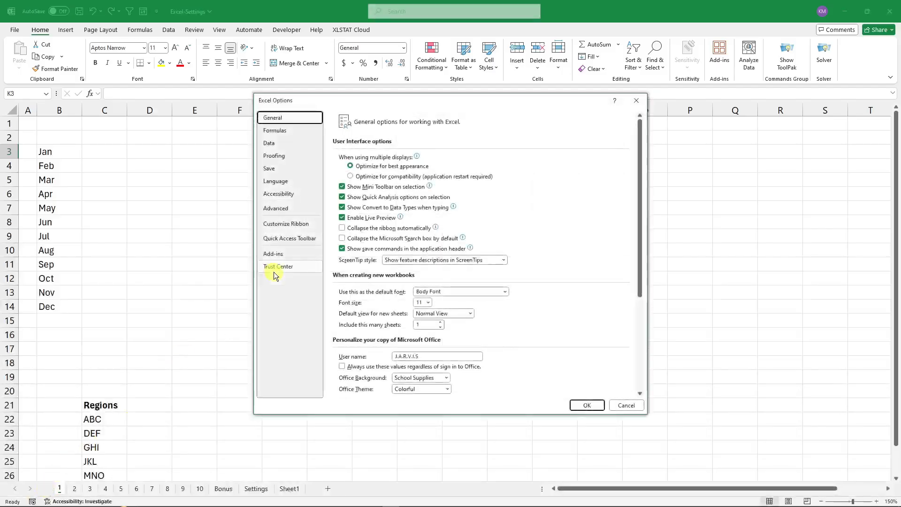
pyautogui.click(289, 206)
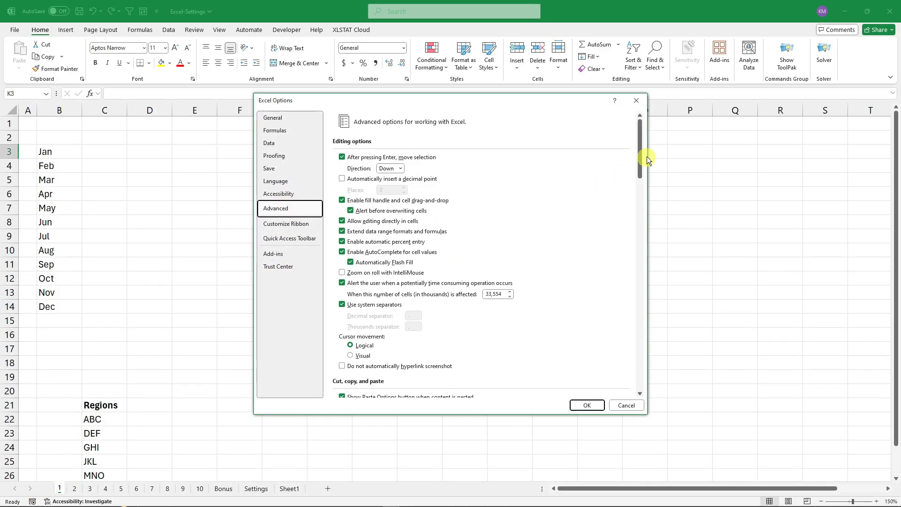
pyautogui.moveTo(641, 147); pyautogui.dragTo(651, 289)
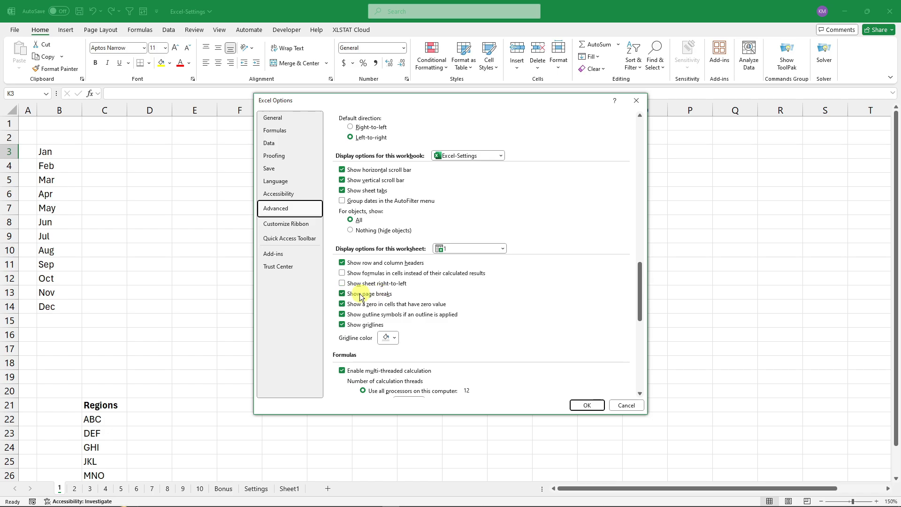
pyautogui.click(342, 294)
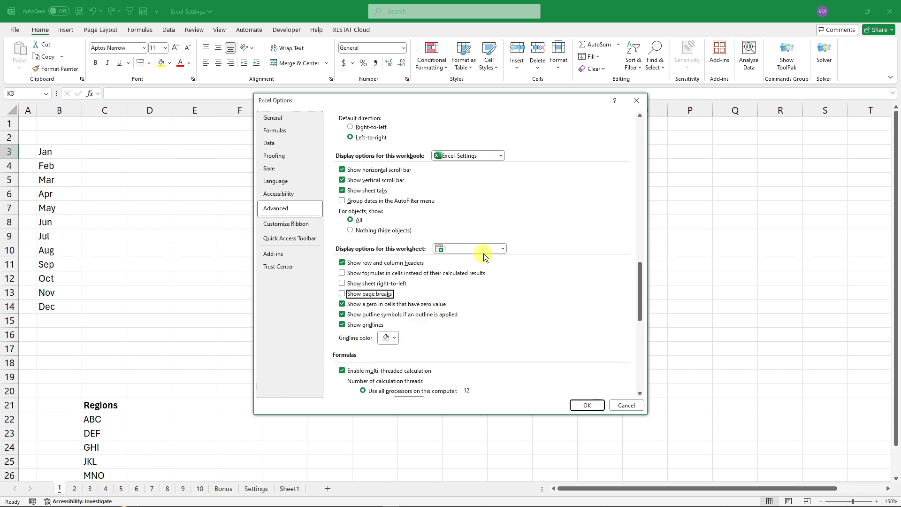
pyautogui.click(503, 249)
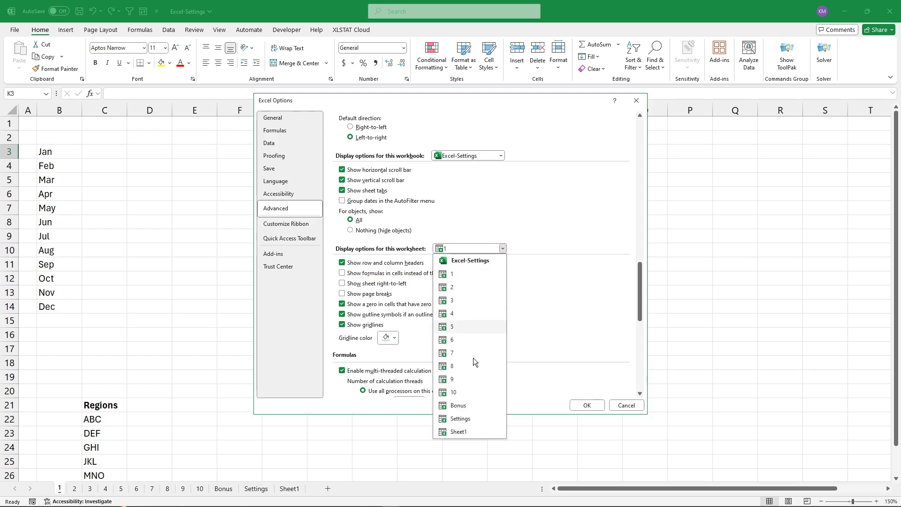
pyautogui.click(527, 353)
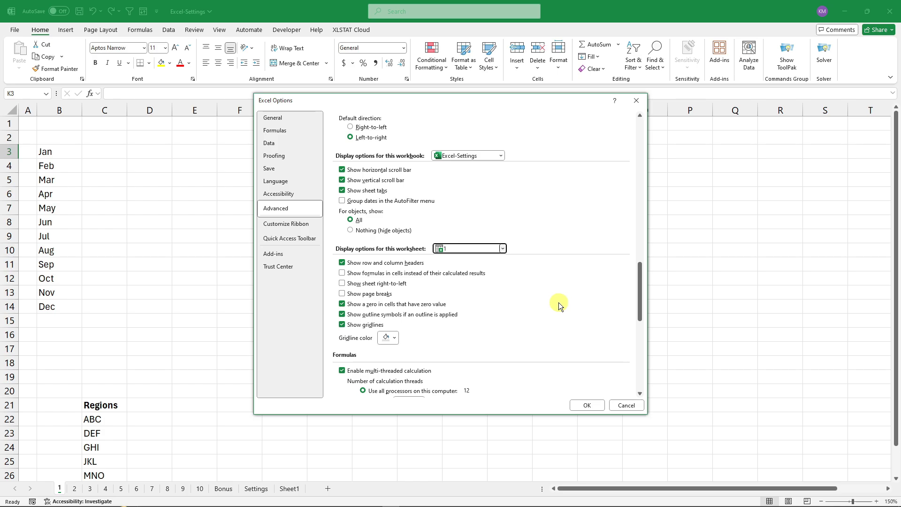
pyautogui.click(587, 406)
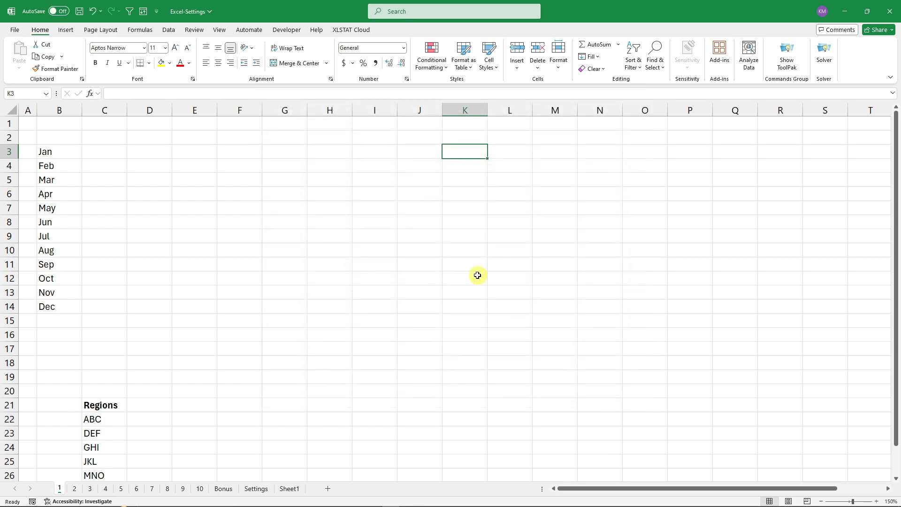
# - Check the print preview with Ctrl+P, go back, and switch to sheet 3
pyautogui.click(321, 177)
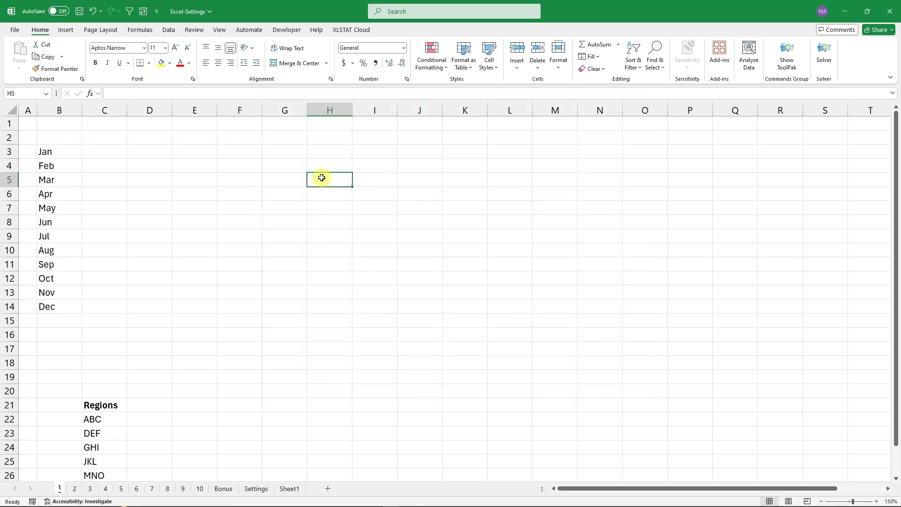
pyautogui.hotkey('ctrl', 'p')
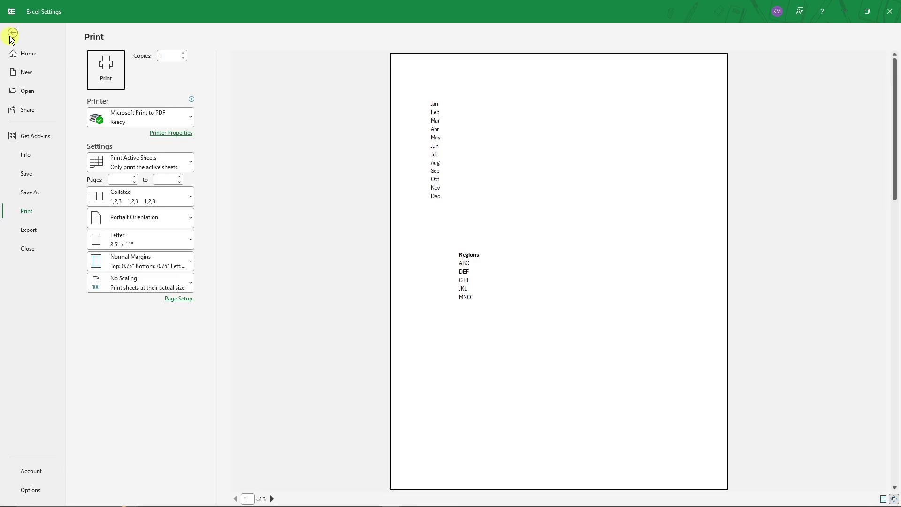
pyautogui.click(11, 36)
pyautogui.hotkey('ctrl', 'pagedown')
pyautogui.hotkey('ctrl', 'pagedown')
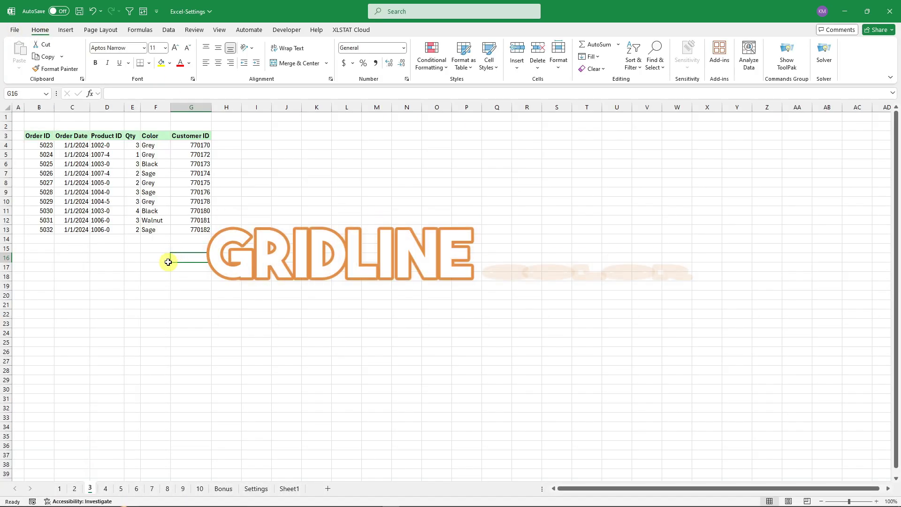
# - Hide sheet 3's gridlines from the View tab
pyautogui.scroll(4, 163, 207)
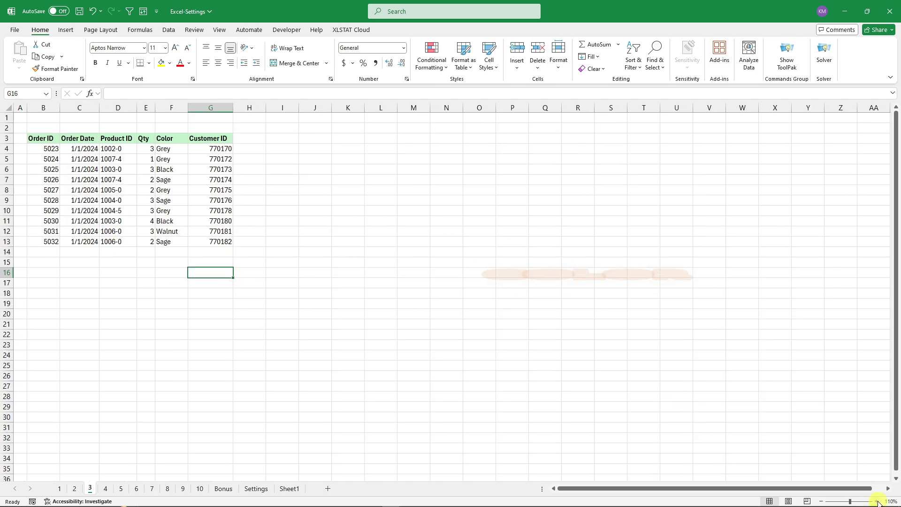
pyautogui.moveTo(71, 150); pyautogui.dragTo(282, 277)
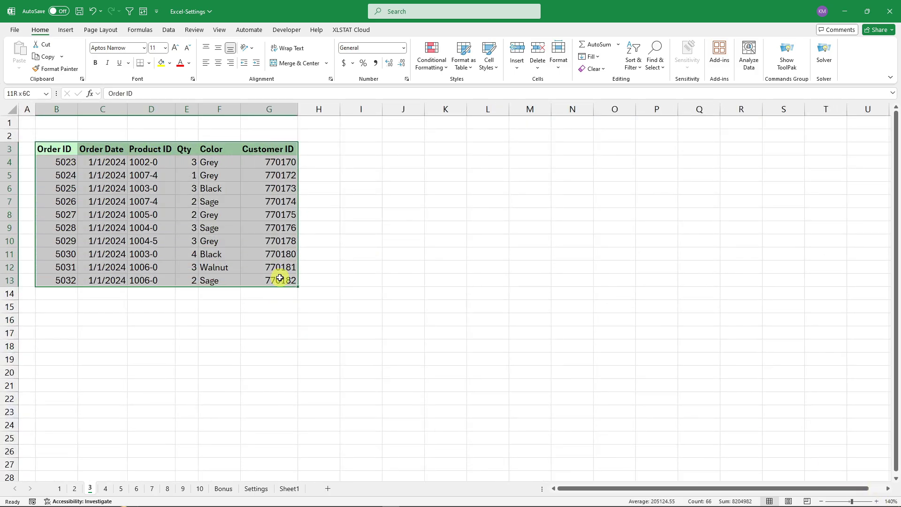
pyautogui.click(354, 153)
pyautogui.moveTo(341, 141); pyautogui.dragTo(845, 406)
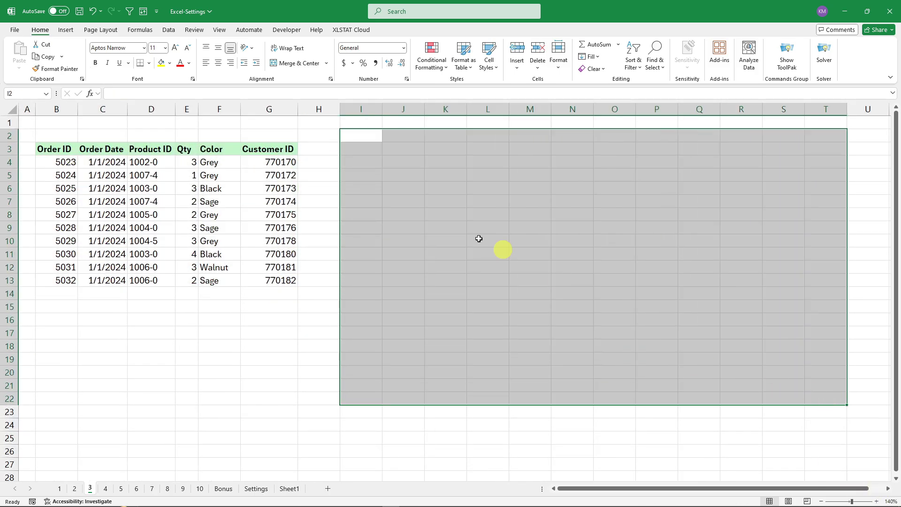
pyautogui.click(349, 177)
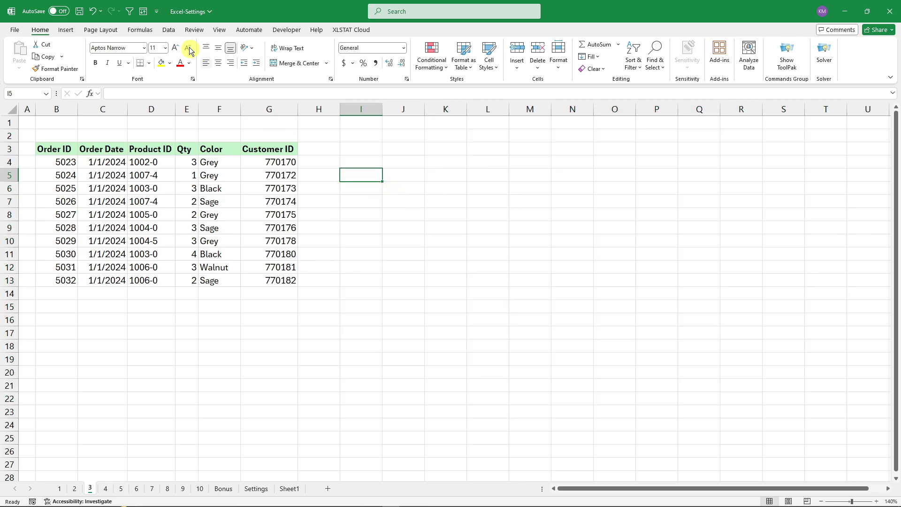
pyautogui.click(219, 32)
pyautogui.click(271, 56)
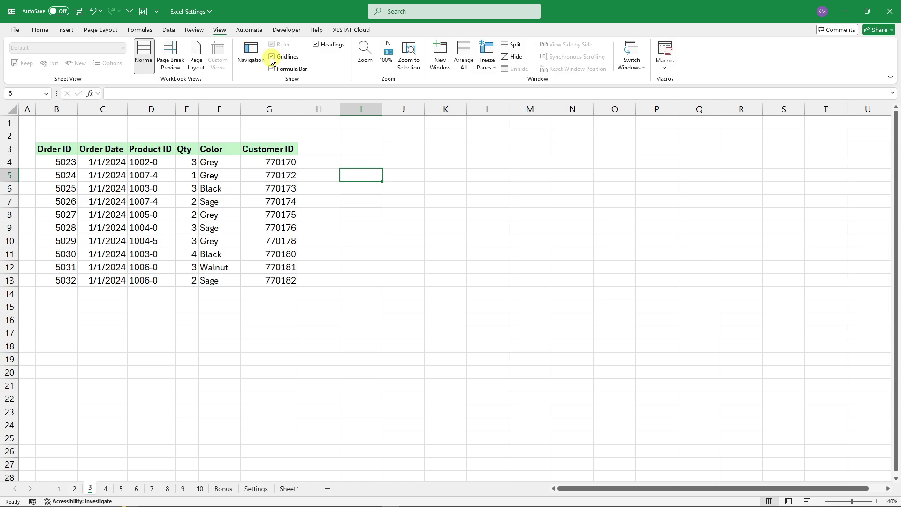
# - Show sheet 3's gridlines again
pyautogui.click(445, 294)
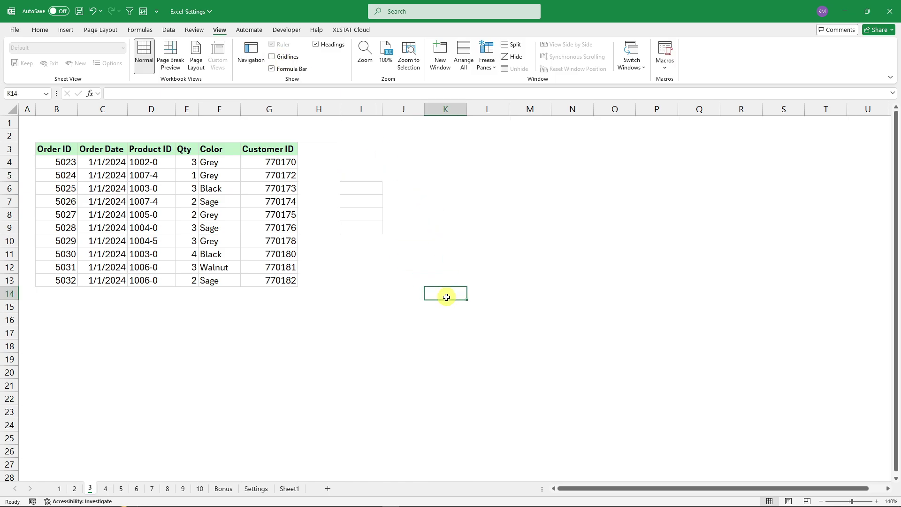
pyautogui.moveTo(358, 191); pyautogui.dragTo(358, 223)
pyautogui.click(411, 201)
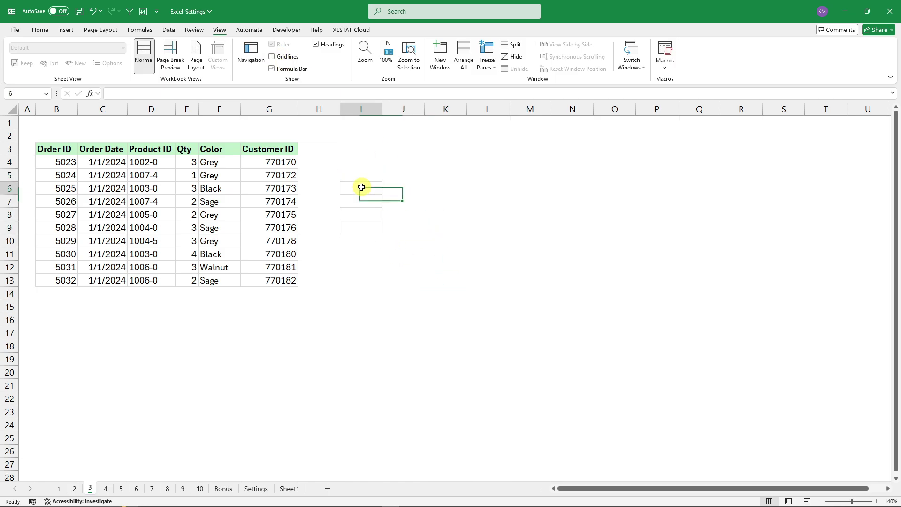
pyautogui.moveTo(359, 187); pyautogui.dragTo(360, 217)
pyautogui.click(427, 210)
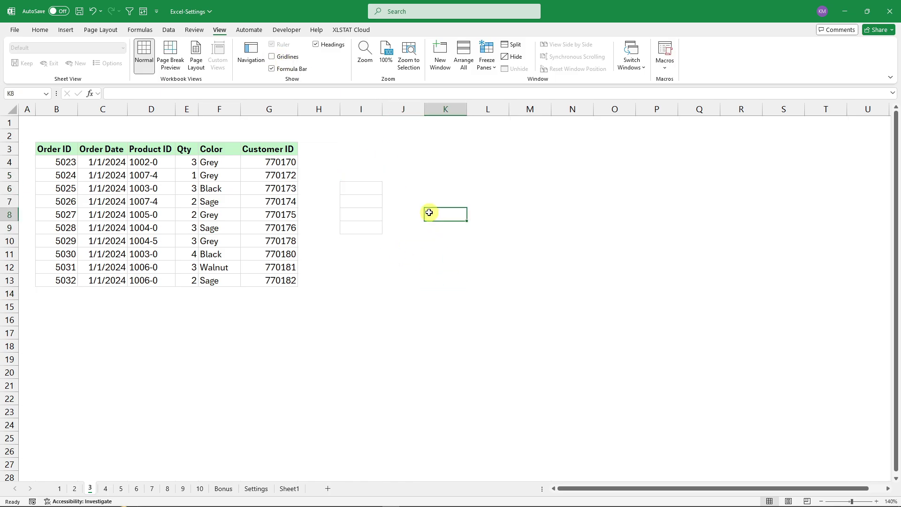
pyautogui.click(271, 56)
# - Open the Excel Options window from the File backstage
pyautogui.click(396, 175)
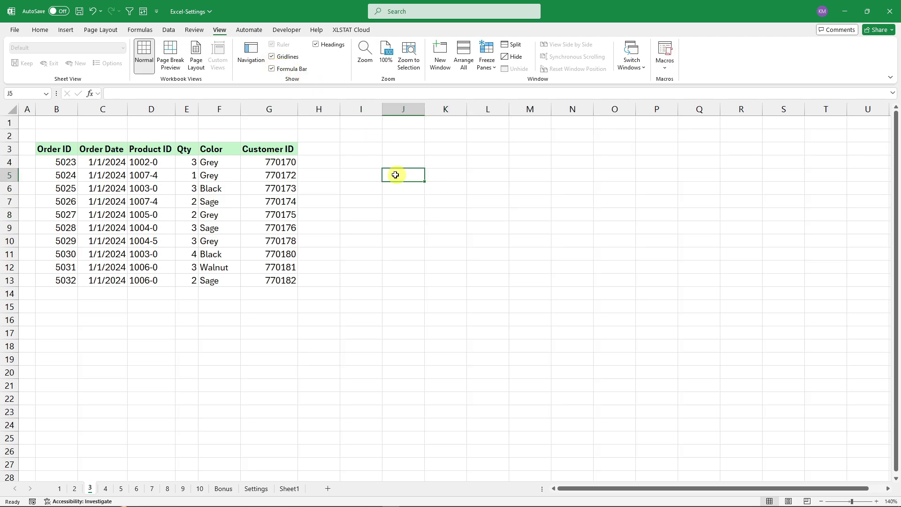
pyautogui.click(14, 28)
pyautogui.click(31, 488)
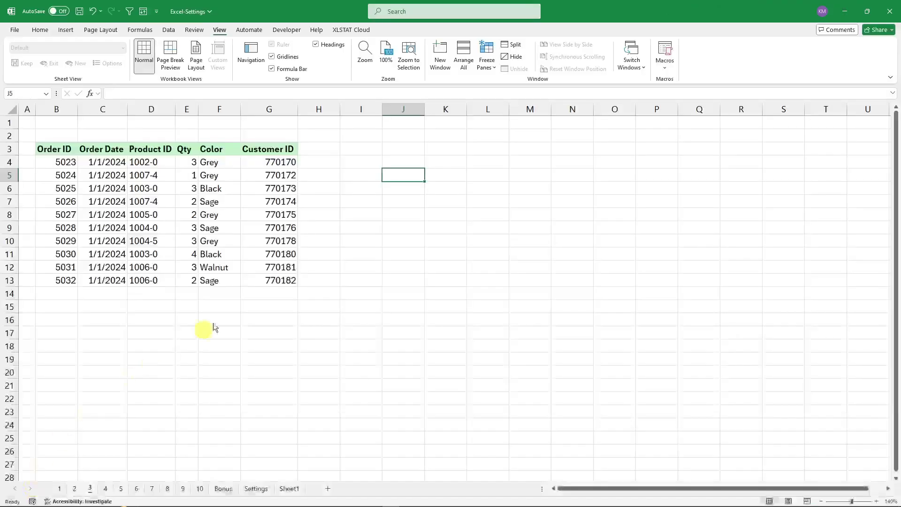
# - In Advanced options, uncheck Show gridlines for sheet 3, set gridline color to orange, and apply
pyautogui.click(275, 208)
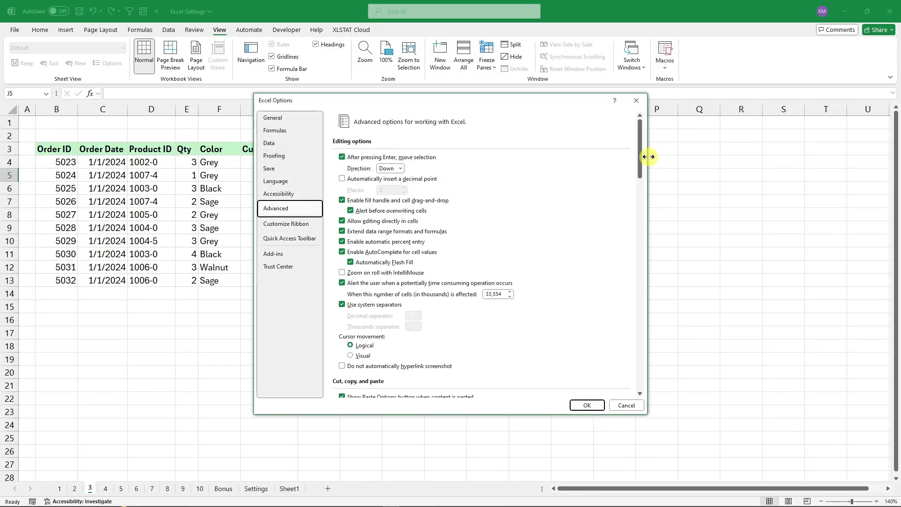
pyautogui.moveTo(641, 131); pyautogui.dragTo(640, 305)
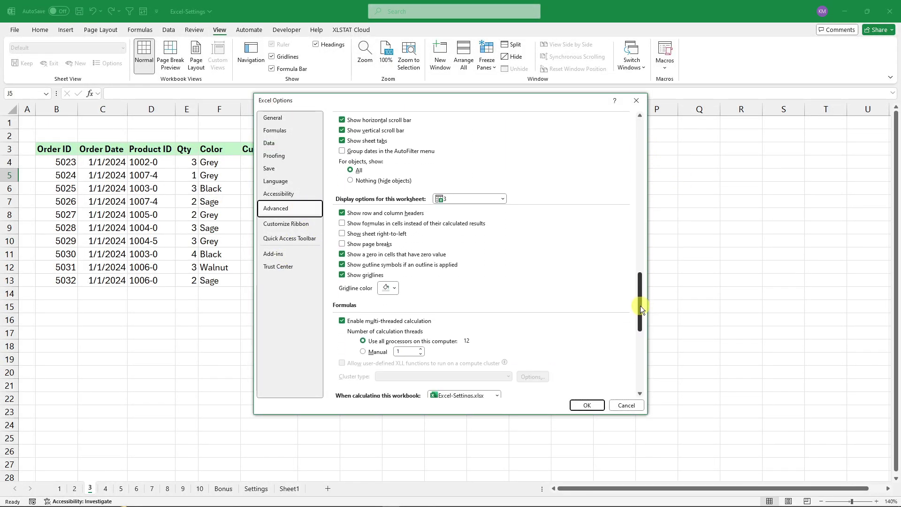
pyautogui.click(342, 275)
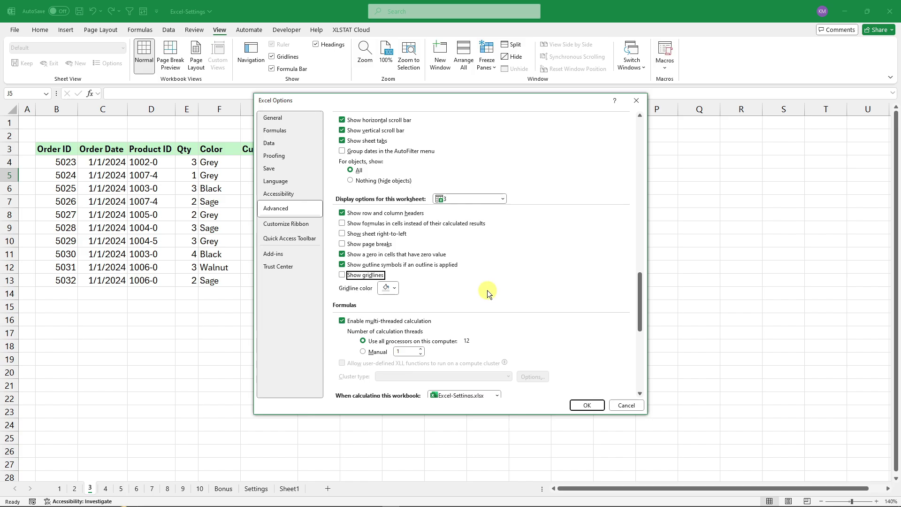
pyautogui.click(395, 288)
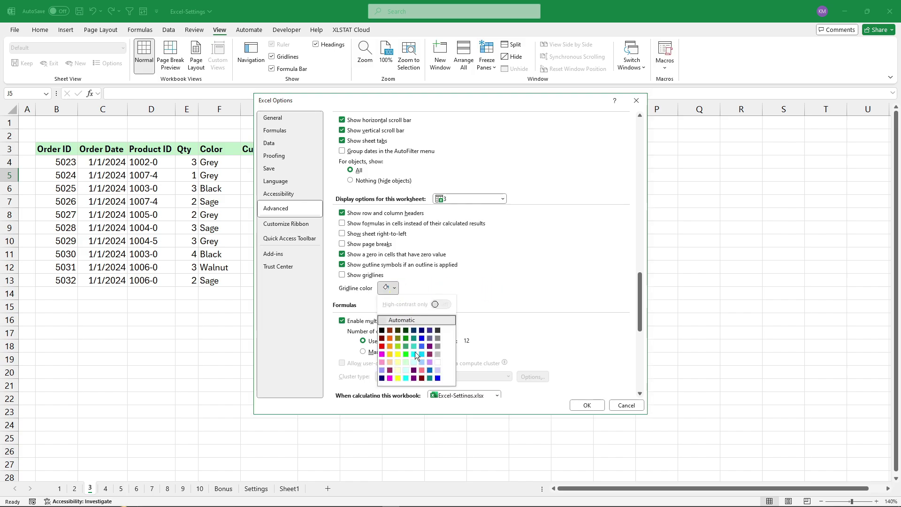
pyautogui.click(390, 346)
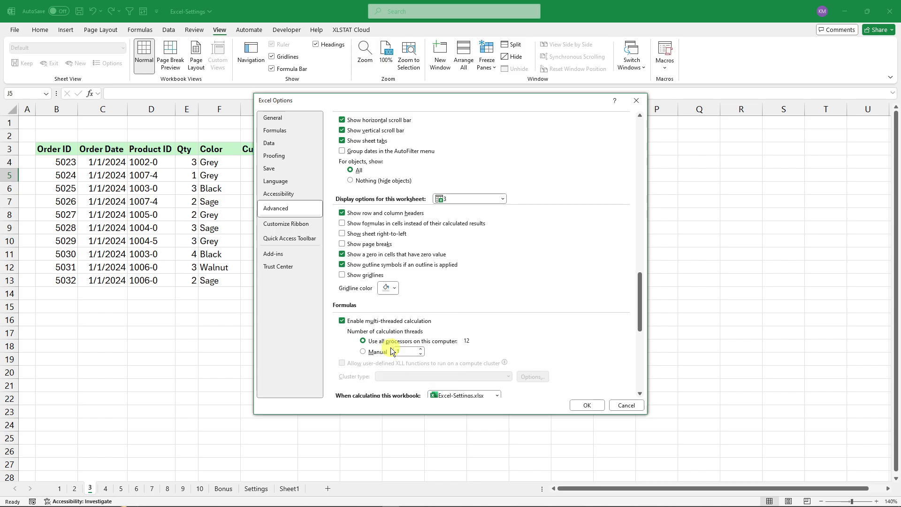
pyautogui.click(587, 405)
# - Toggle the View Gridlines checkbox on, off and back on to show the orange grid
pyautogui.click(421, 283)
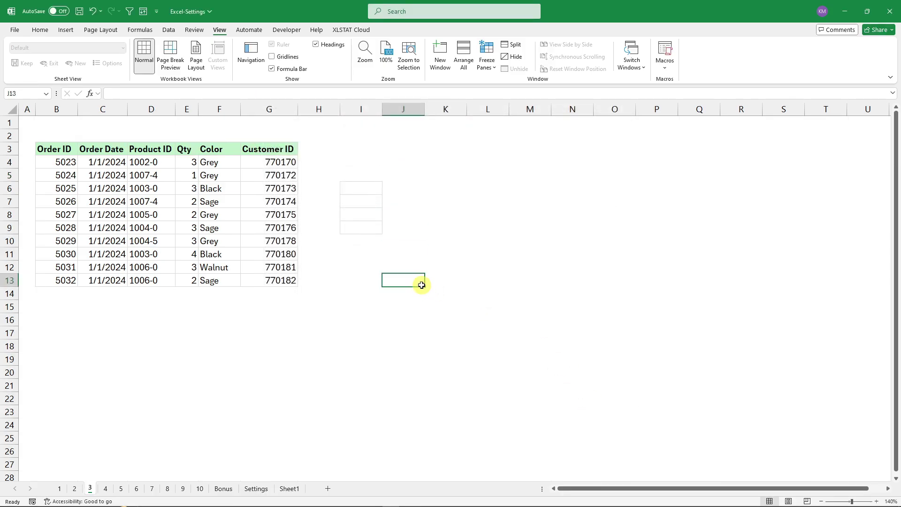
pyautogui.click(272, 56)
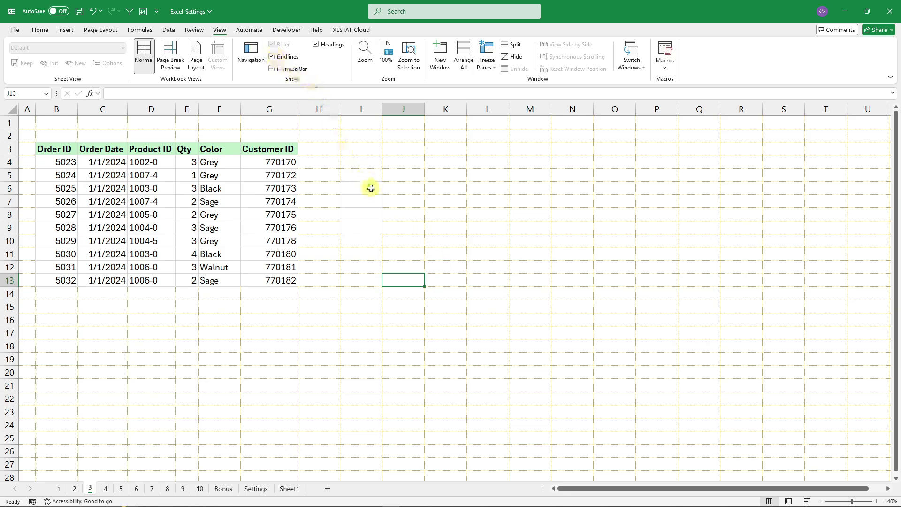
pyautogui.click(272, 56)
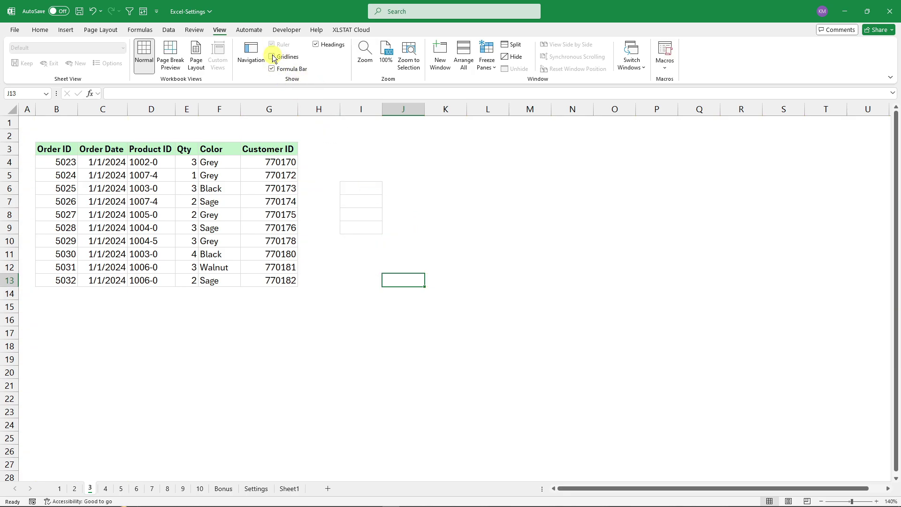
pyautogui.click(272, 57)
# - Switch to sheet 4 and enter HELLO in J12
pyautogui.hotkey('ctrl', 'pagedown')
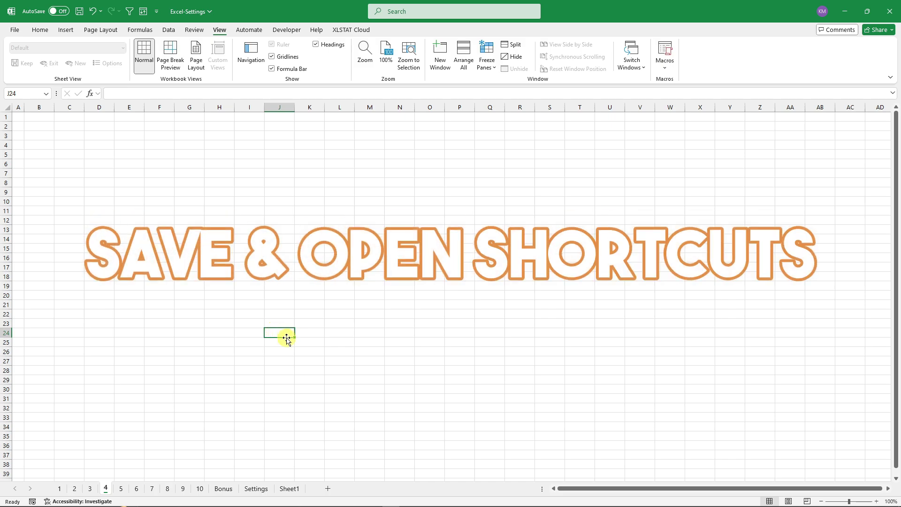
pyautogui.moveTo(73, 135); pyautogui.dragTo(499, 377)
pyautogui.moveTo(207, 237); pyautogui.dragTo(147, 209)
pyautogui.click(280, 220)
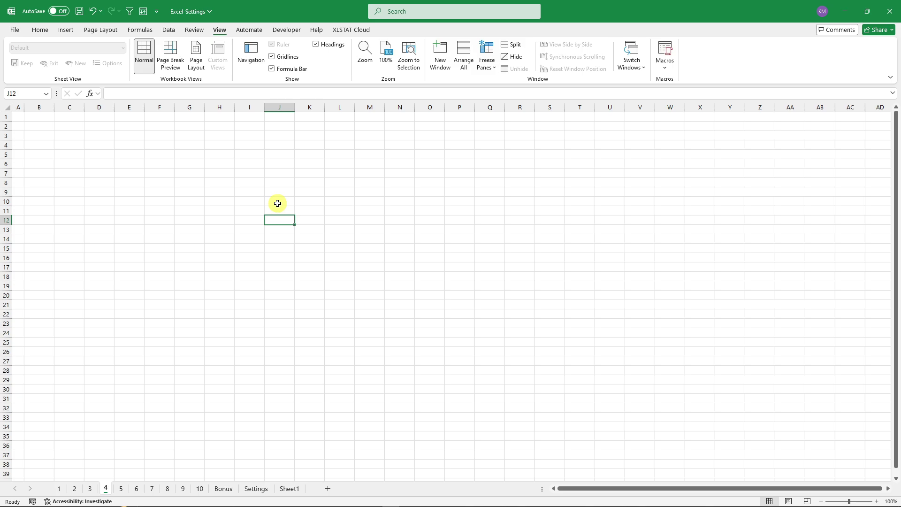
pyautogui.write('HELLO')
pyautogui.click(368, 201)
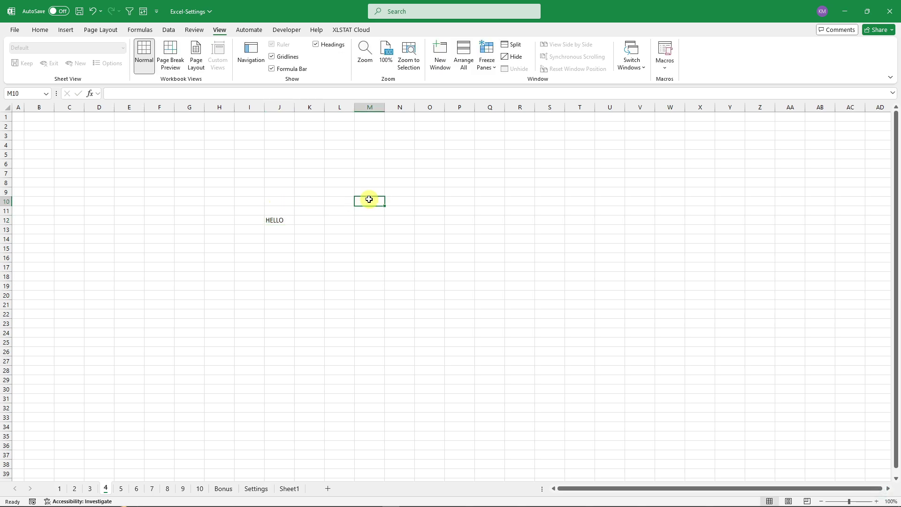
# - Enter CTRL S in M19 and save the workbook with Ctrl+S
pyautogui.click(375, 284)
pyautogui.write('CTRL')
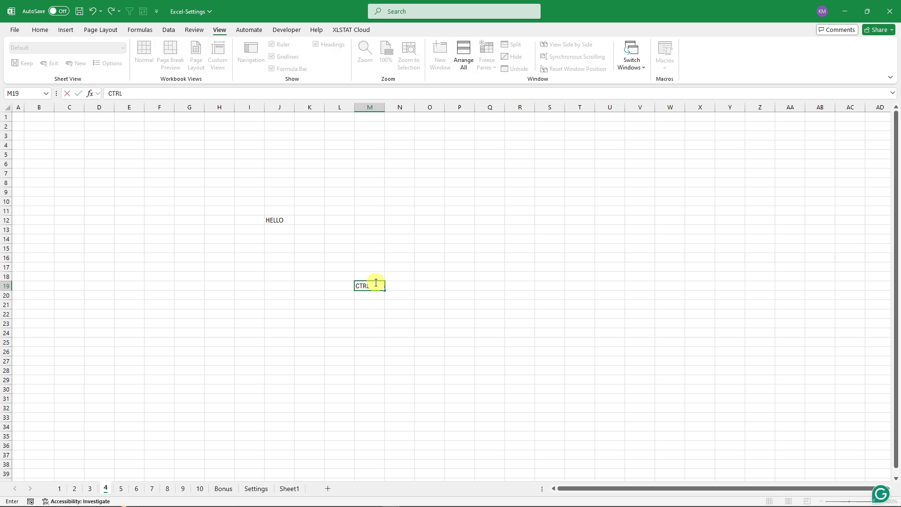
pyautogui.write(' S')
pyautogui.click(458, 323)
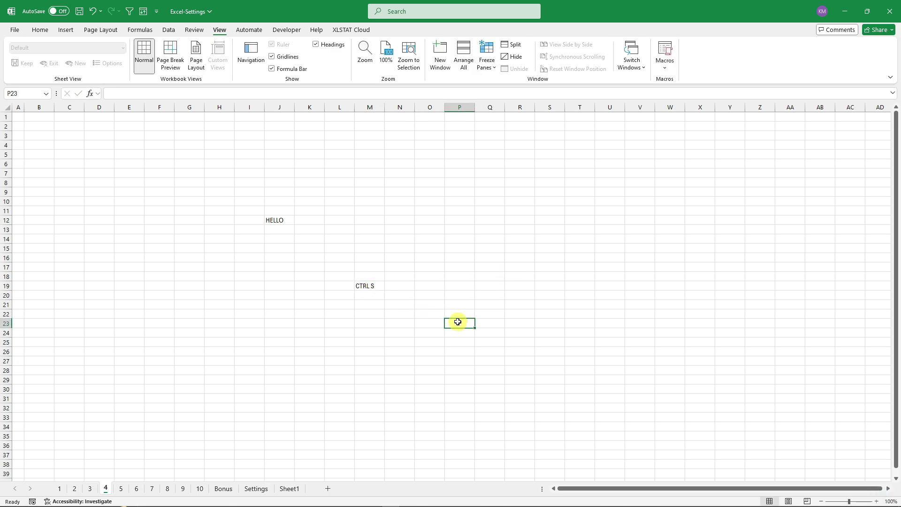
pyautogui.hotkey('ctrl', 's')
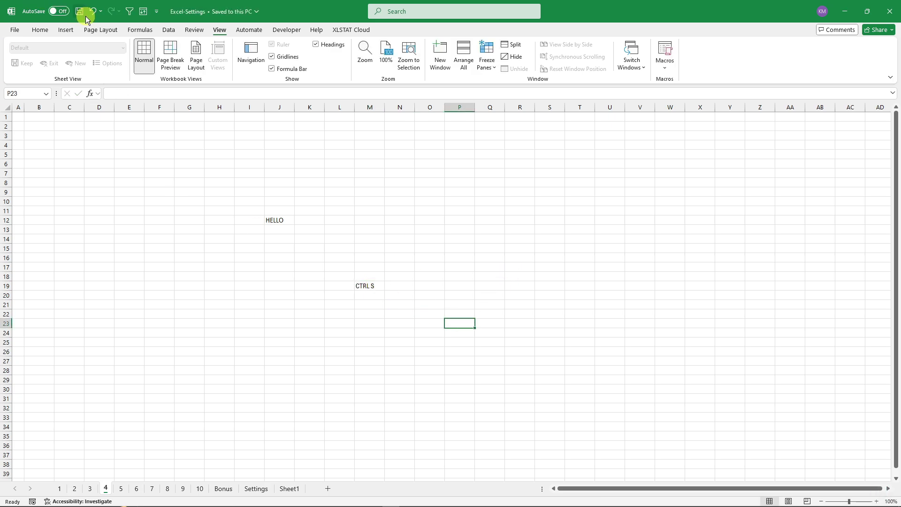
# - Enter the label CTTRL O in M20
pyautogui.click(369, 300)
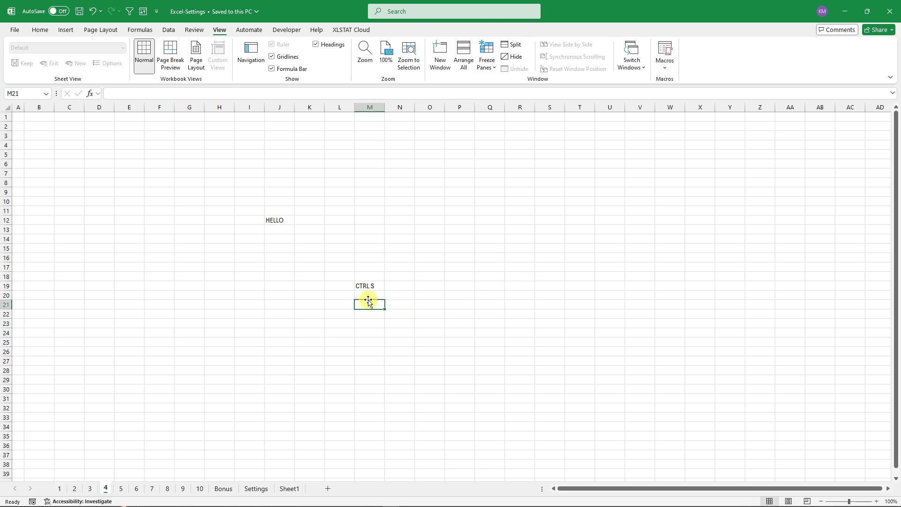
pyautogui.click(369, 295)
pyautogui.write('CTRL S')
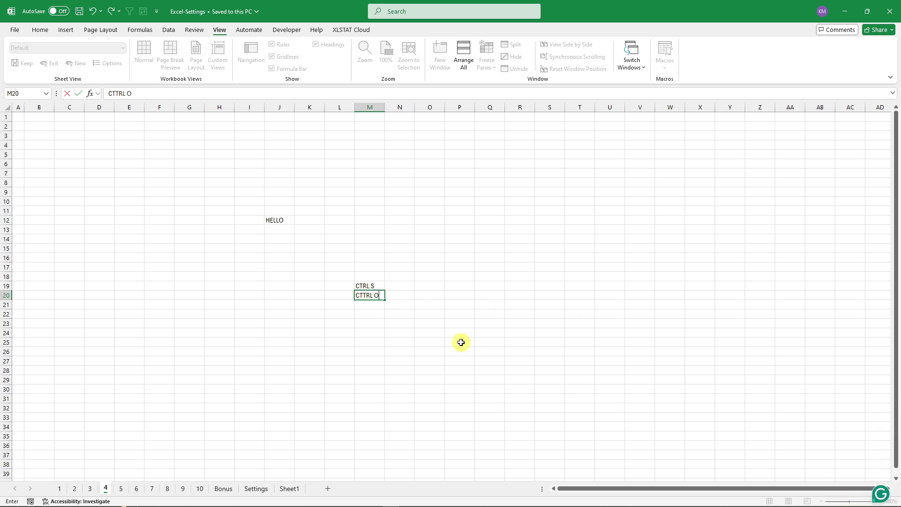
pyautogui.click(455, 313)
# - Bring up the Open workbooks page with Ctrl+O
pyautogui.scroll(4, 438, 316)
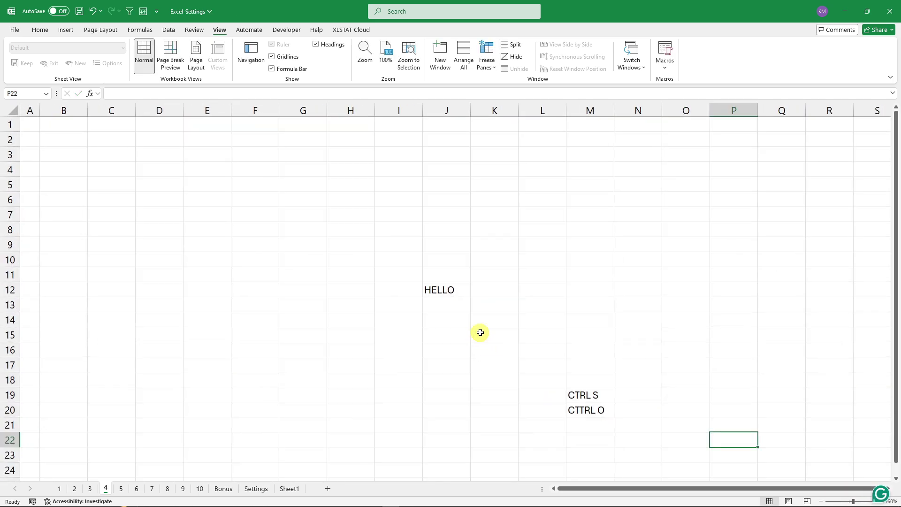
pyautogui.scroll(-2, 648, 420)
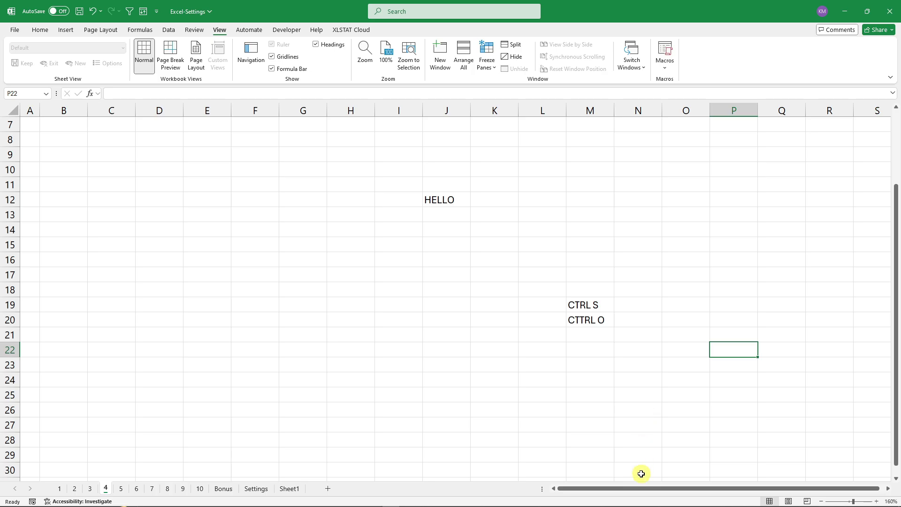
pyautogui.moveTo(640, 488); pyautogui.dragTo(644, 491)
pyautogui.click(552, 364)
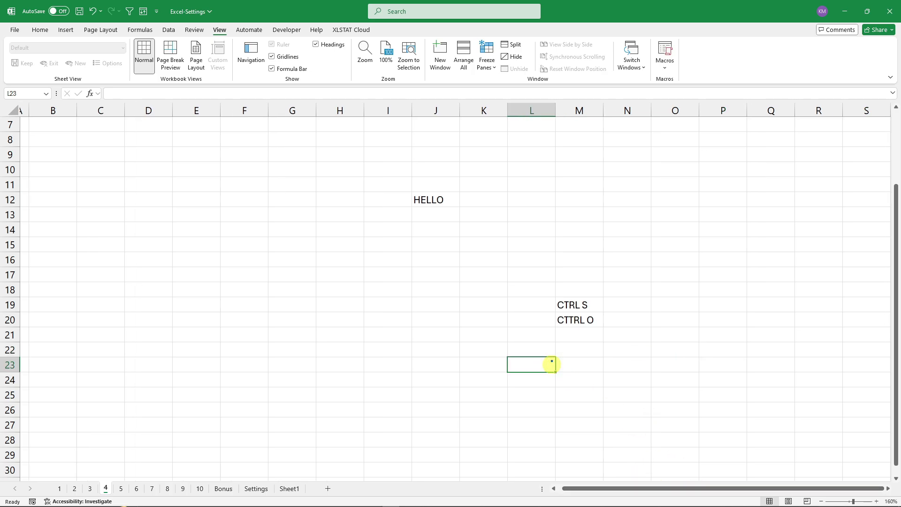
pyautogui.hotkey('ctrl', 'o')
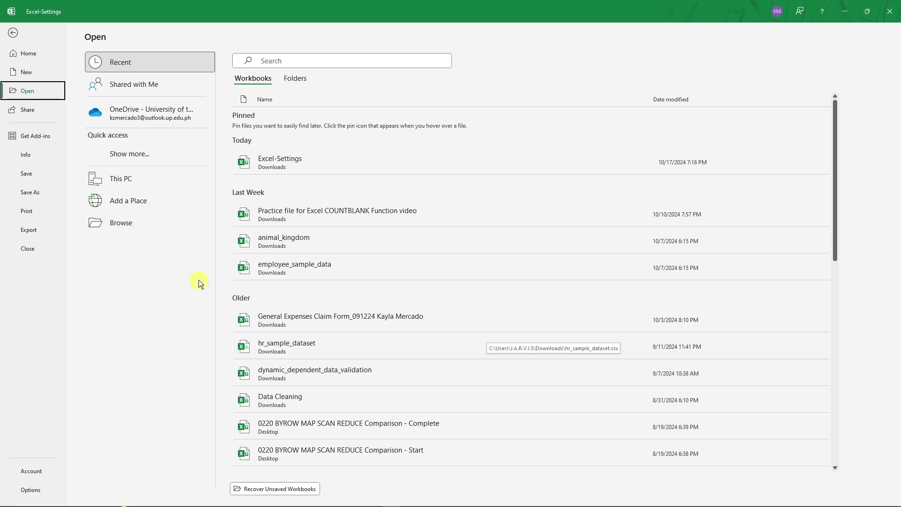
# - Browse for a workbook, close the file dialog, and go back to sheet 4
pyautogui.click(137, 224)
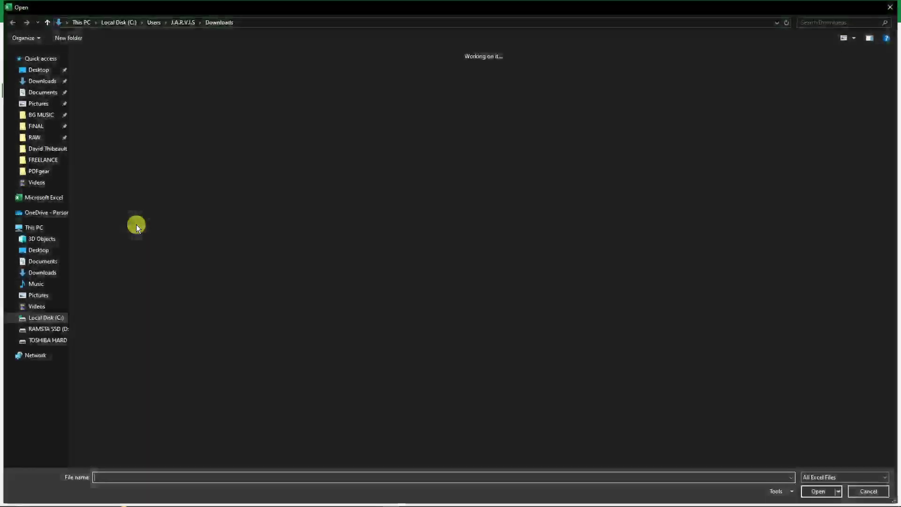
pyautogui.click(889, 7)
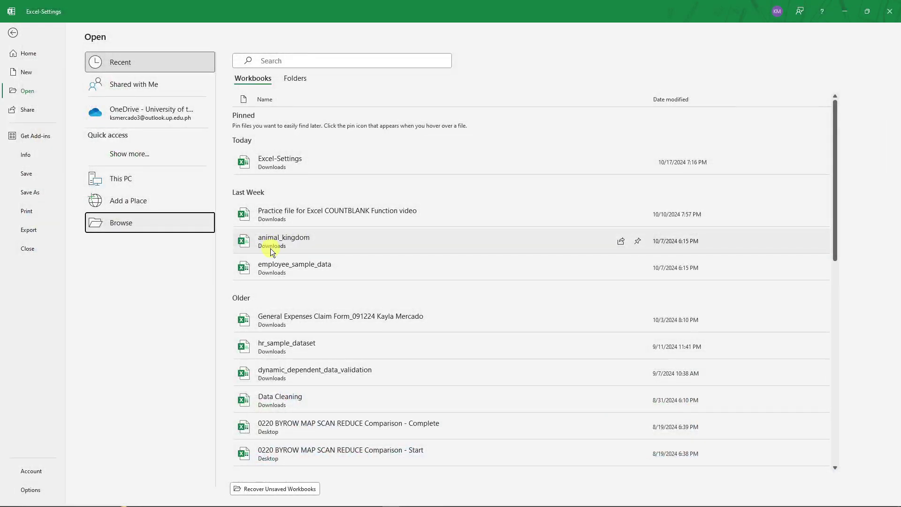
pyautogui.click(13, 33)
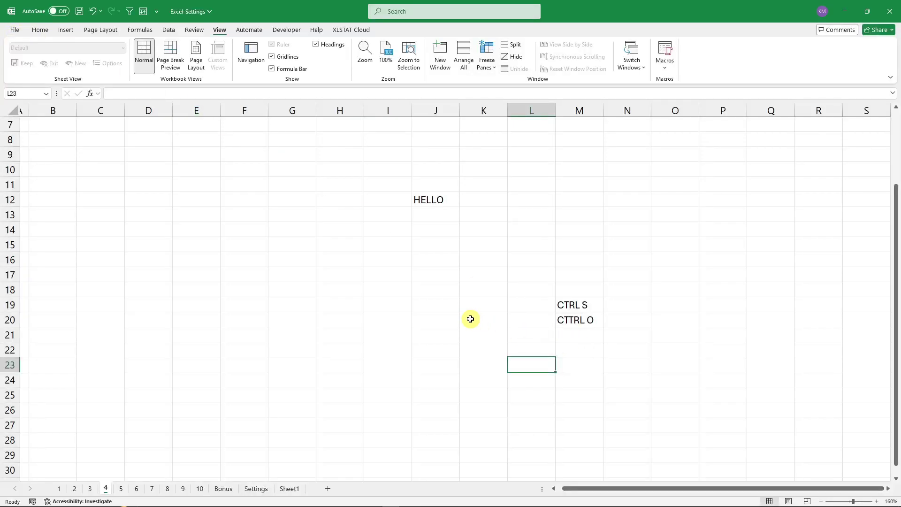
pyautogui.click(568, 305)
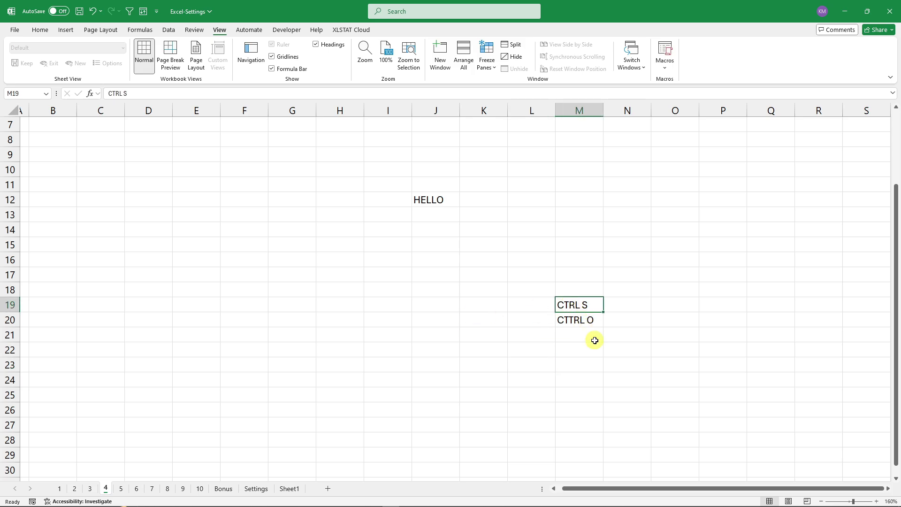
# - Clear the M19 and M20 labels and enter F12 in J17
pyautogui.press('BackSpace')
pyautogui.click(594, 321)
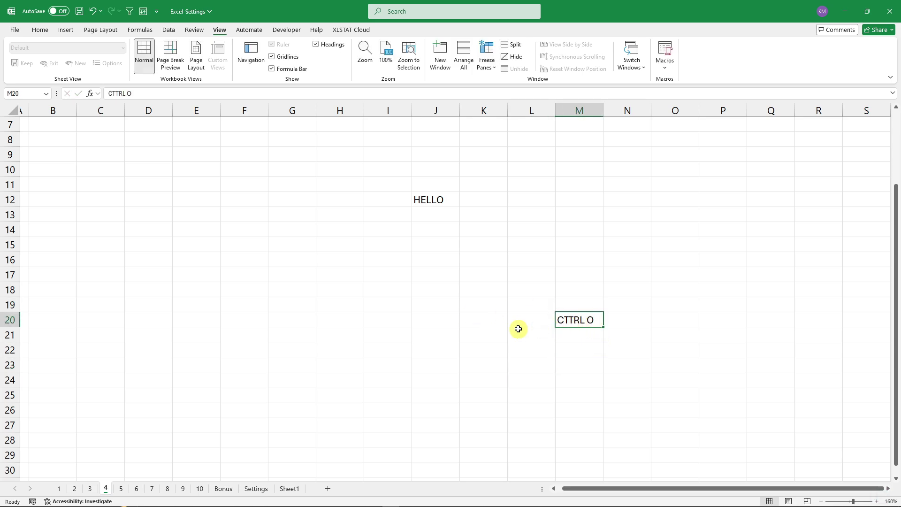
pyautogui.press('BackSpace')
pyautogui.click(432, 275)
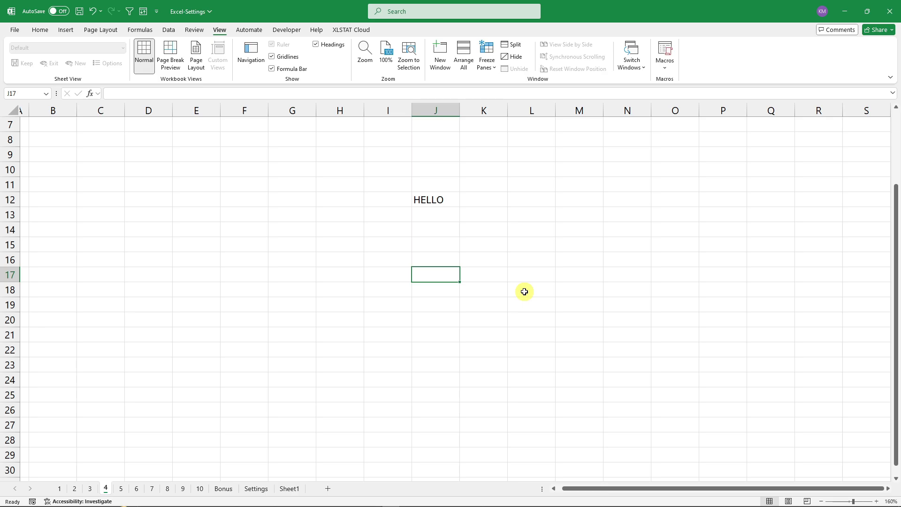
pyautogui.write('F12')
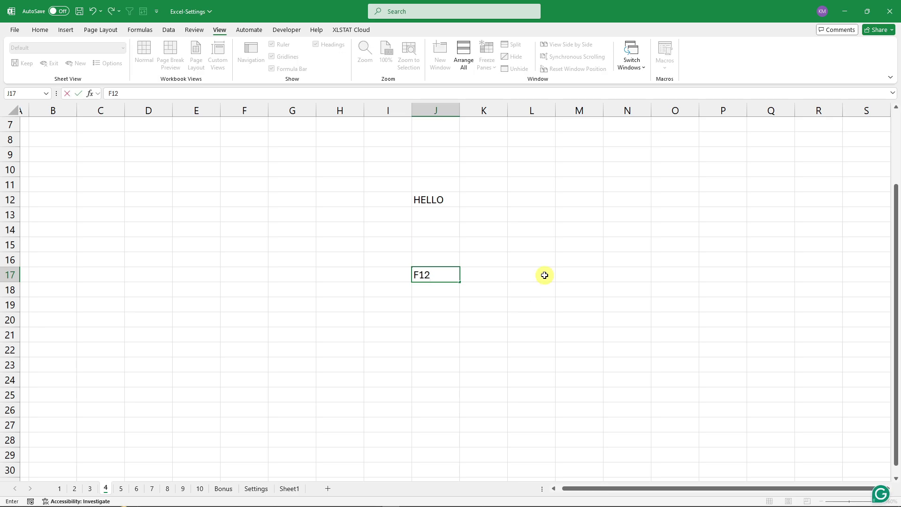
pyautogui.click(374, 337)
# - Open the Save As dialog with F12, view the file types, and dismiss it
pyautogui.press('F12')
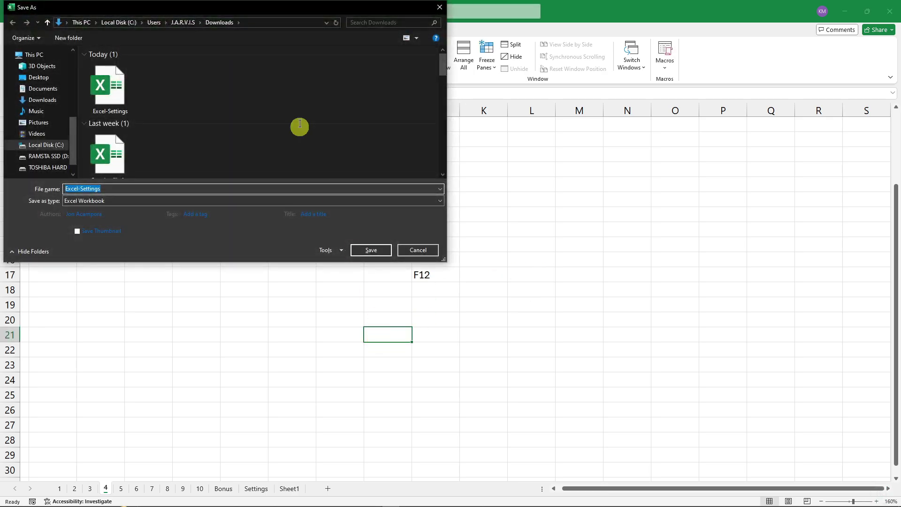
pyautogui.moveTo(232, 18); pyautogui.dragTo(243, 77)
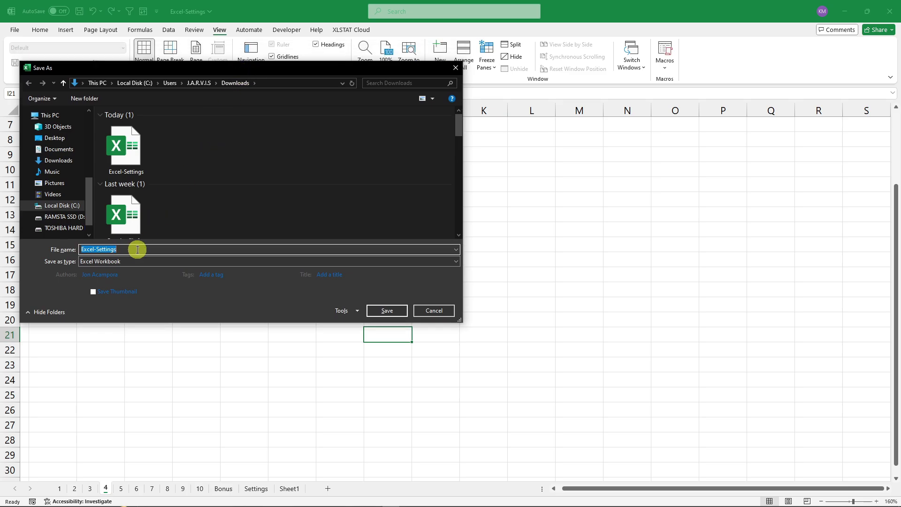
pyautogui.click(135, 260)
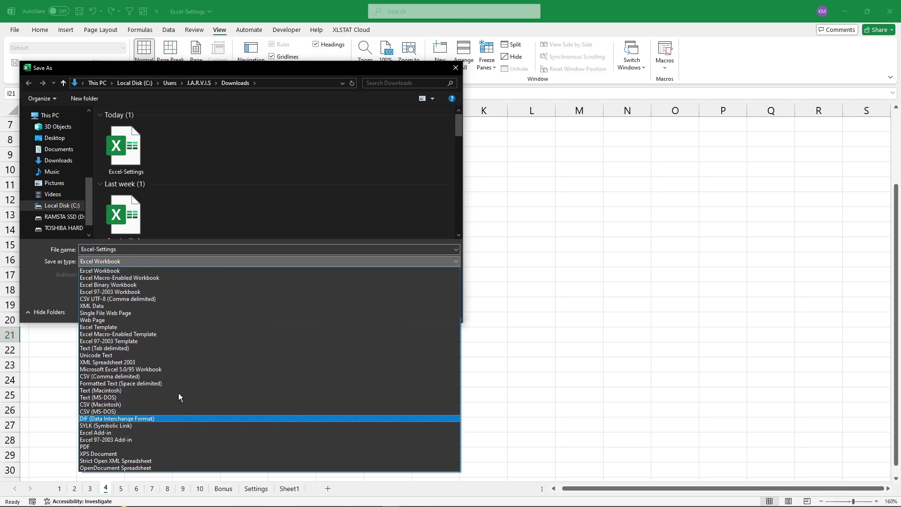
pyautogui.click(455, 79)
pyautogui.click(455, 79)
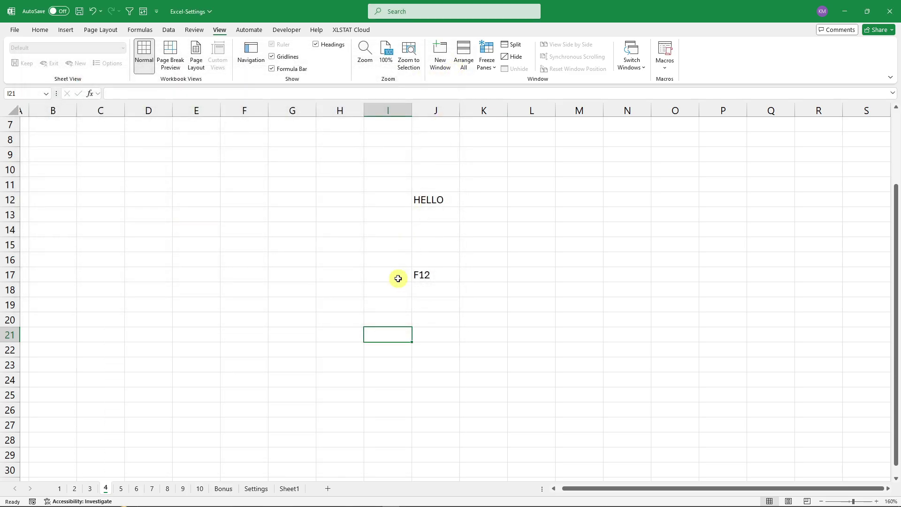
# - Enter CTRL F12 in J18, correcting the mistyped CTRL F2
pyautogui.click(419, 291)
pyautogui.write('CTRL')
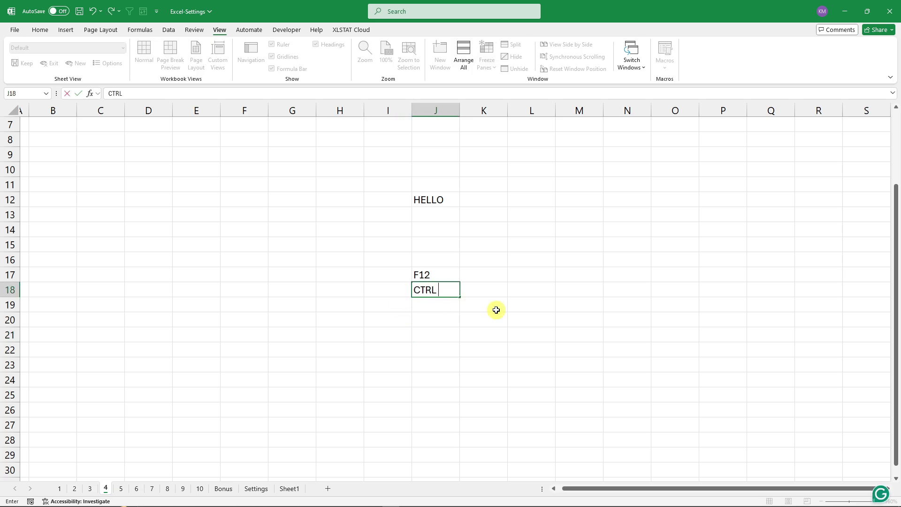
pyautogui.write(' F2')
pyautogui.click(384, 350)
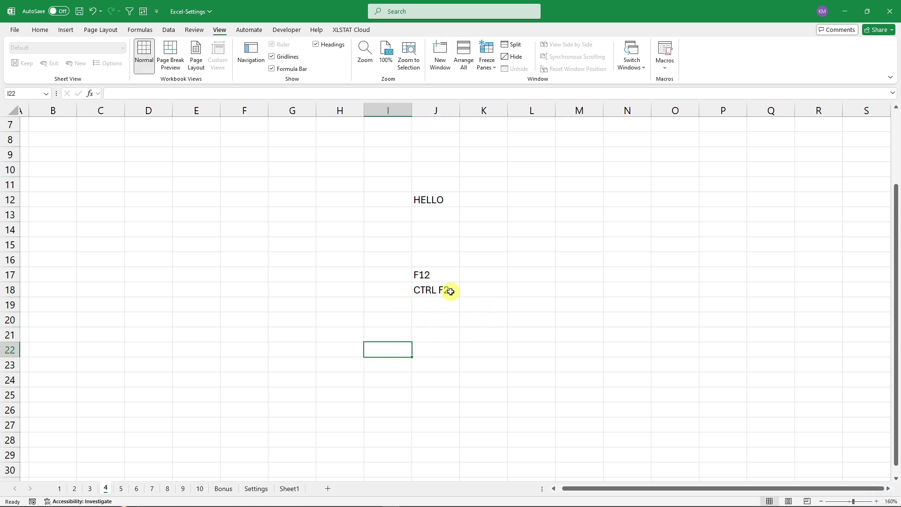
pyautogui.doubleClick(443, 290)
pyautogui.write('1')
pyautogui.click(404, 364)
pyautogui.click(443, 289)
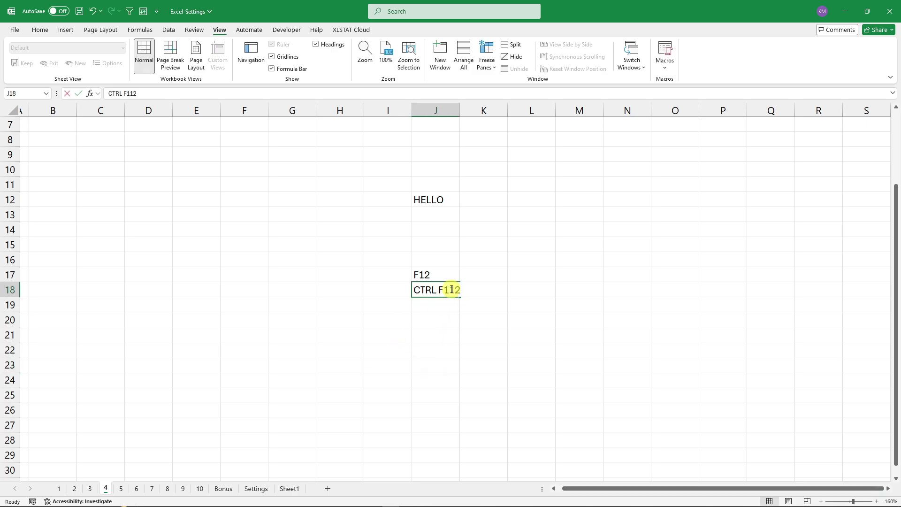
pyautogui.click(382, 349)
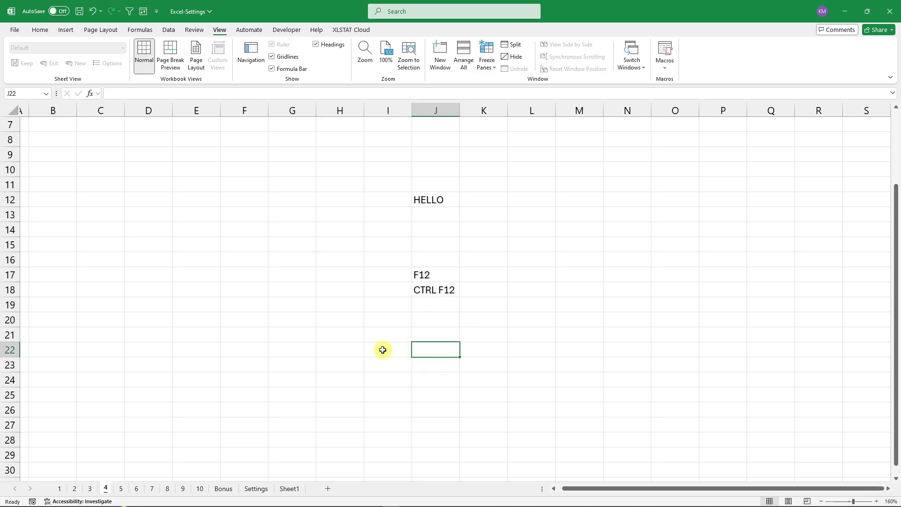
# - Test the Ctrl+F12 Open and F12 Save As dialogs, closing each, then select I20
pyautogui.hotkey('ctrl', 'F12')
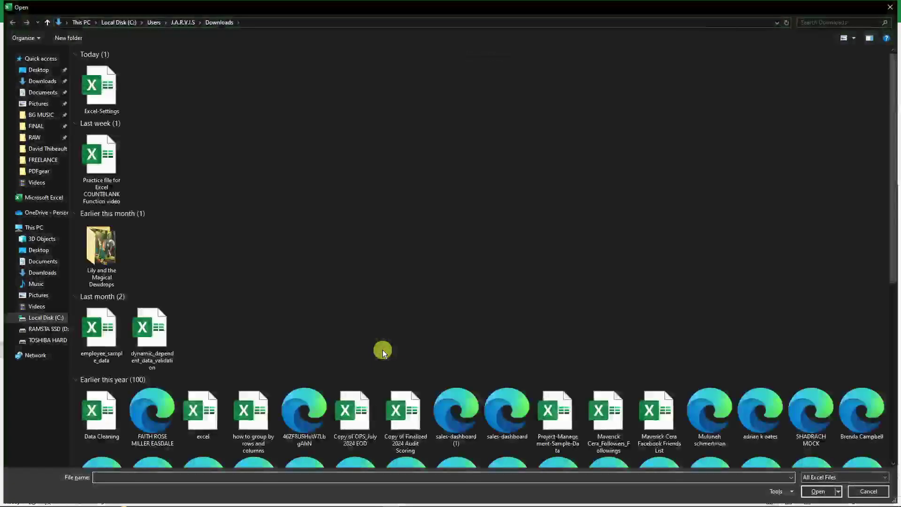
pyautogui.click(889, 8)
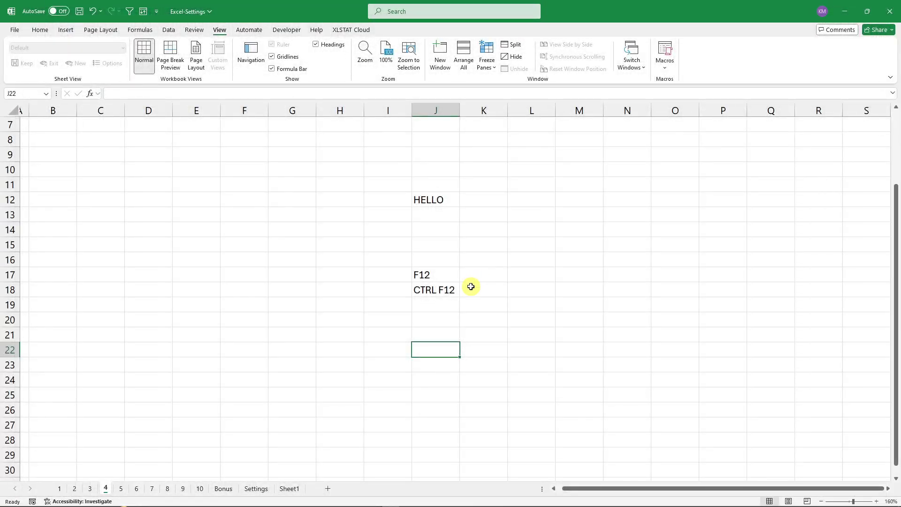
pyautogui.press('F12')
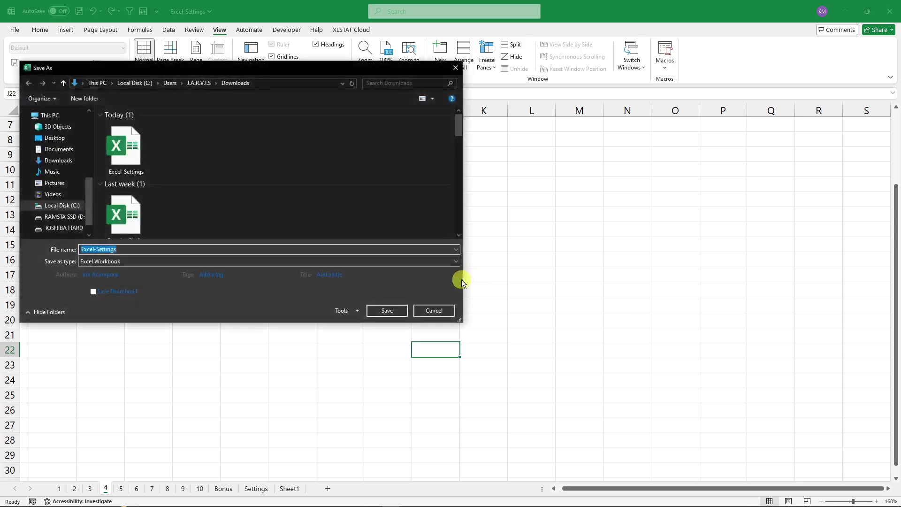
pyautogui.click(449, 71)
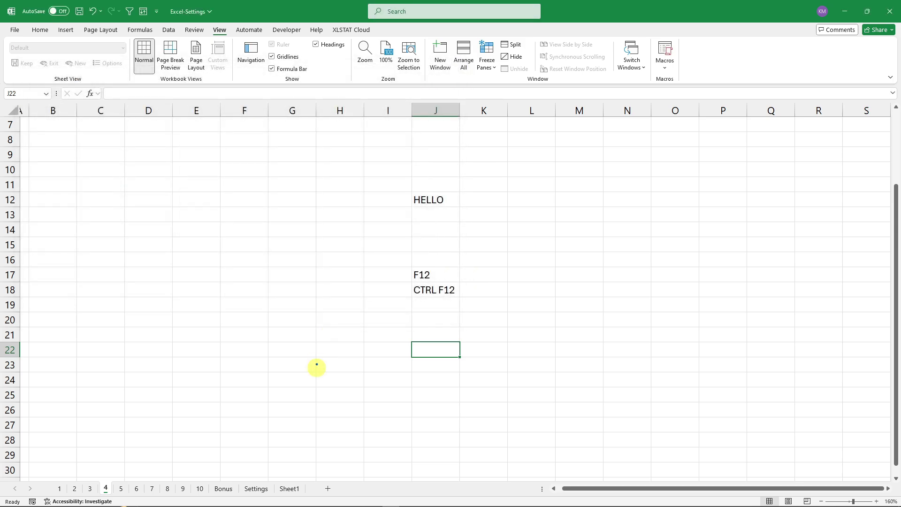
pyautogui.hotkey('ctrl', 'F12')
pyautogui.click(888, 7)
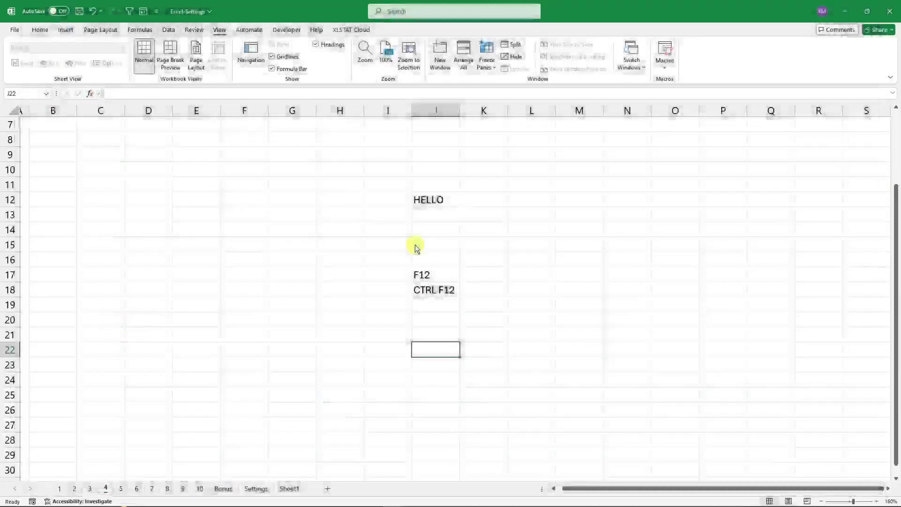
pyautogui.click(360, 366)
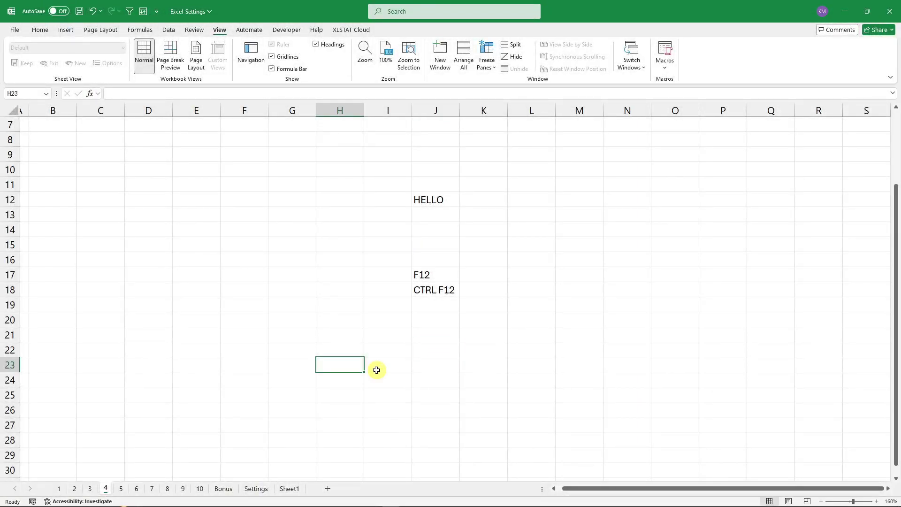
pyautogui.click(389, 324)
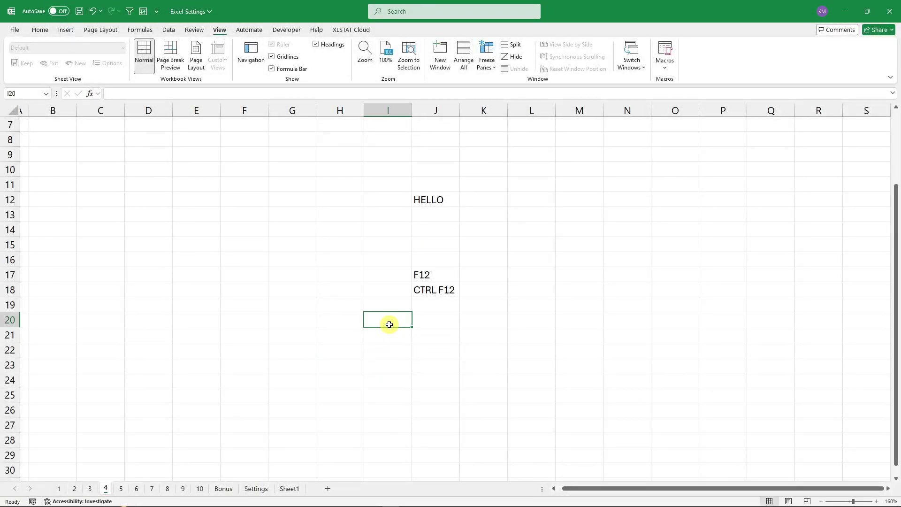
pyautogui.click(23, 31)
# - In Save options, turn on 'Don't show the Backstage when opening or saving files with keyboard shortcuts'
pyautogui.click(49, 488)
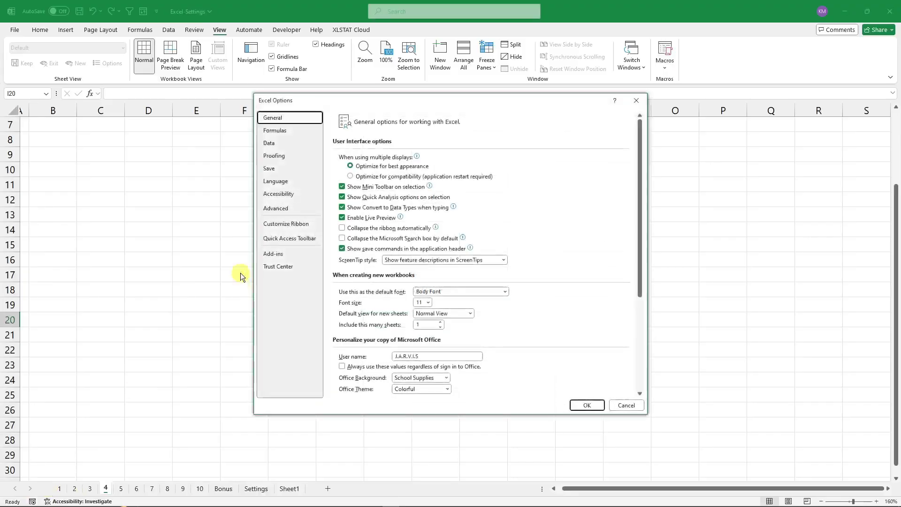
pyautogui.click(282, 168)
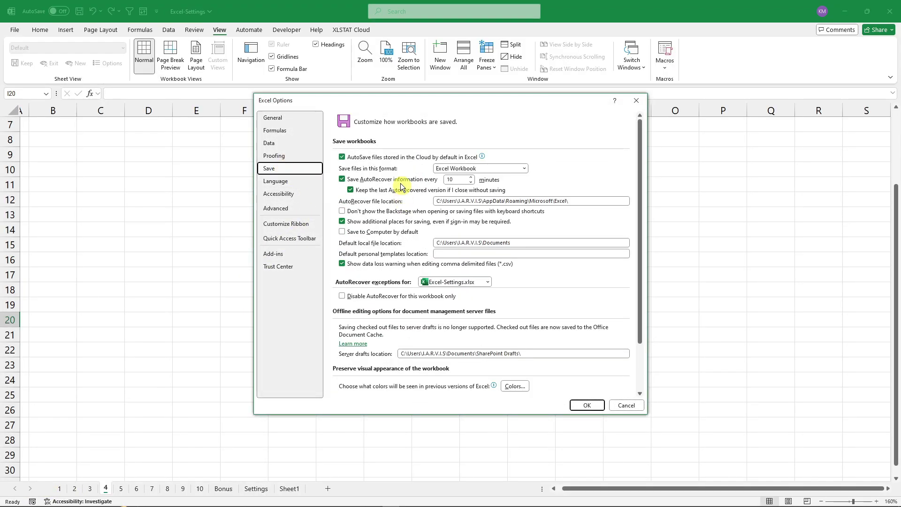
pyautogui.click(342, 211)
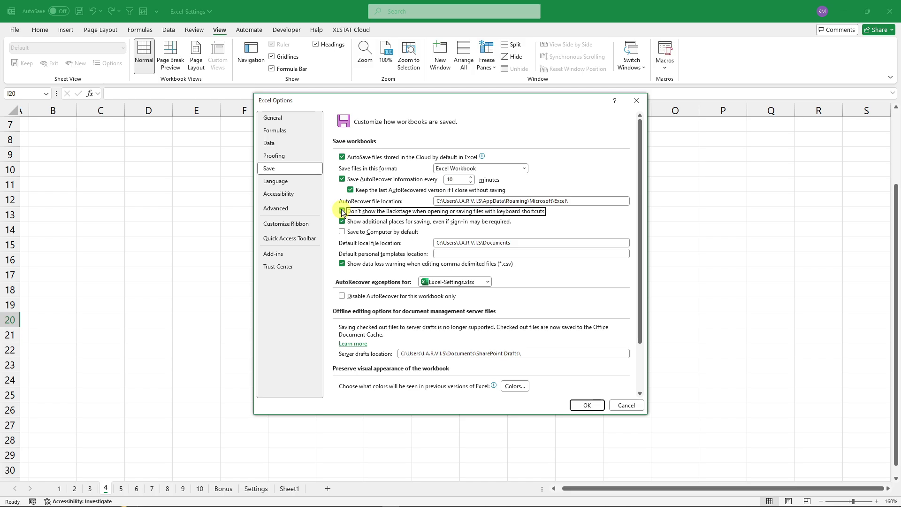
pyautogui.click(587, 405)
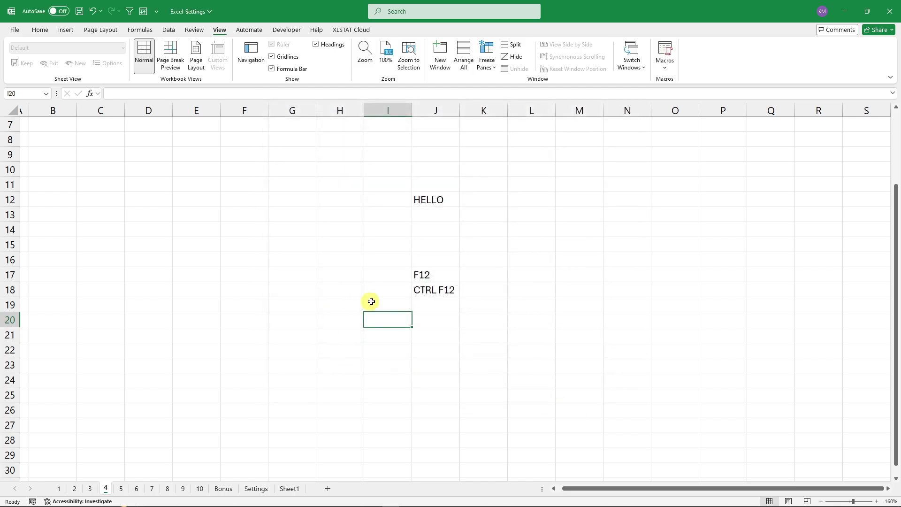
# - Test Ctrl+F12 to bring up the Open window, close it, and remove the F12 and CTRL F12 notes
pyautogui.click(416, 318)
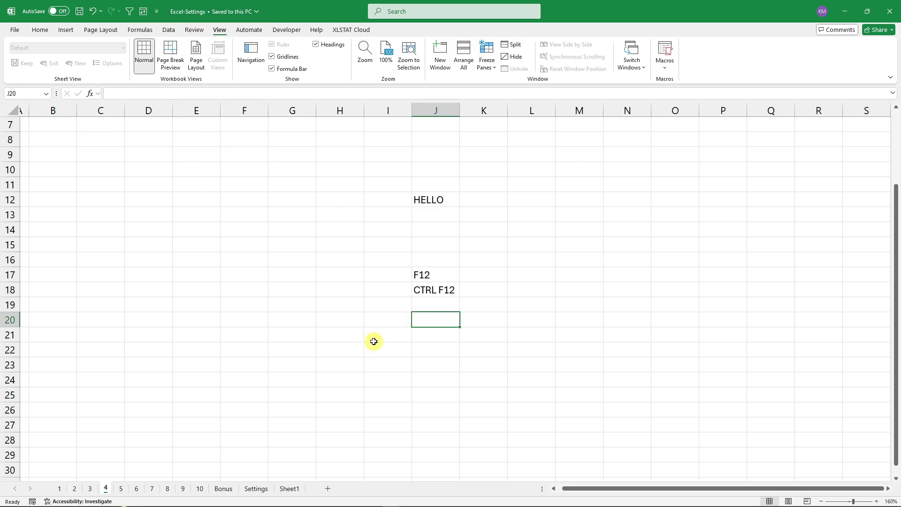
pyautogui.hotkey('ctrl', 'F12')
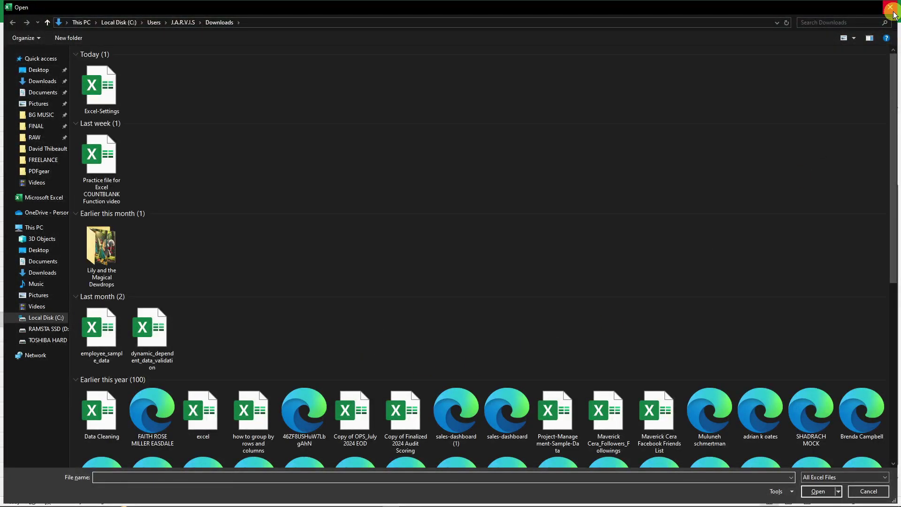
pyautogui.click(893, 13)
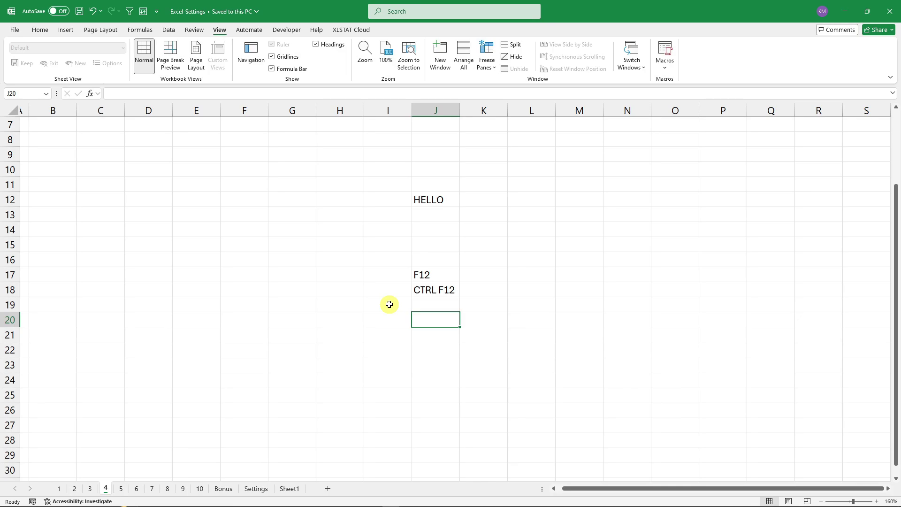
pyautogui.hotkey('ctrl', 'z')
pyautogui.hotkey('ctrl', 'z')
pyautogui.click(385, 250)
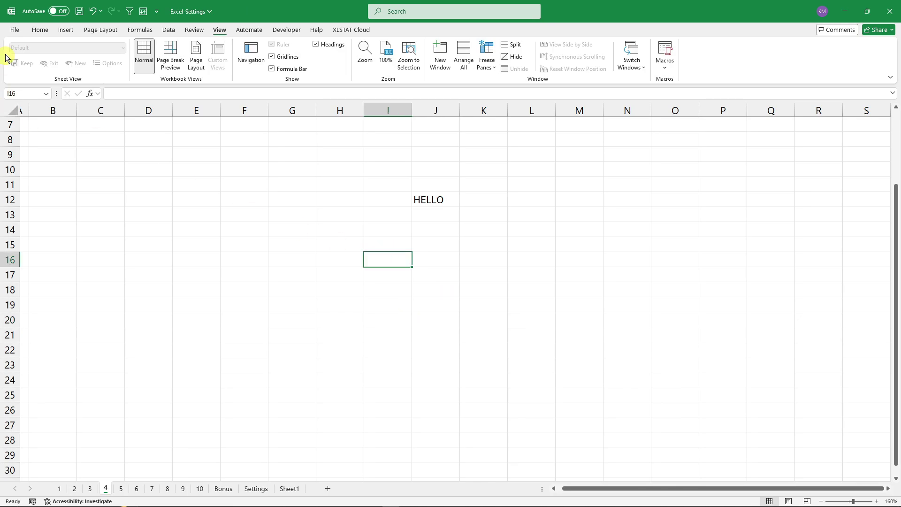
# - Enter the labels ALT, F and T across cells I17 to K17
pyautogui.click(432, 247)
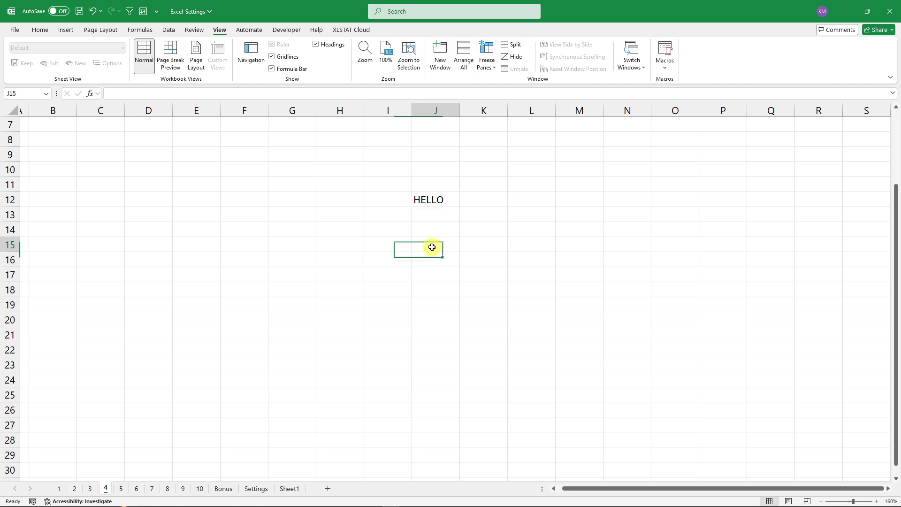
pyautogui.click(433, 272)
pyautogui.click(400, 277)
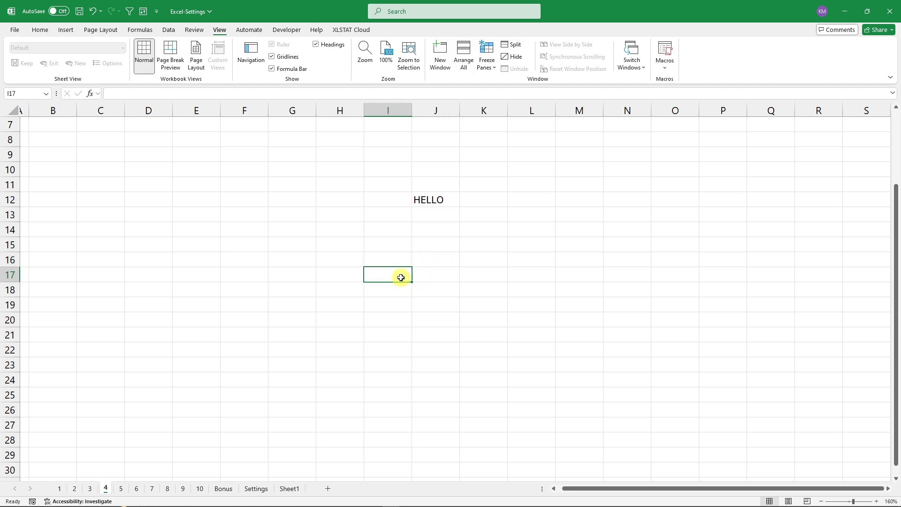
pyautogui.write('ALT')
pyautogui.press('Tab')
pyautogui.write('F')
pyautogui.press('Tab')
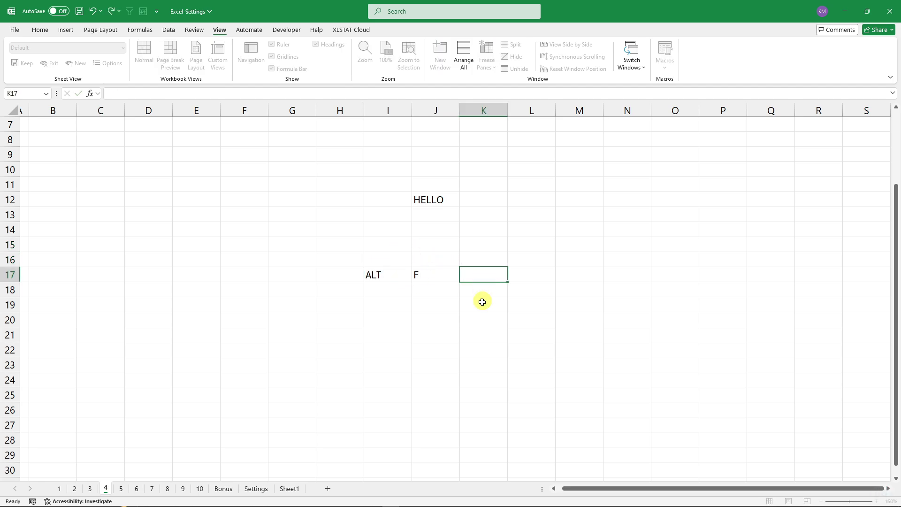
pyautogui.write('T')
pyautogui.click(476, 347)
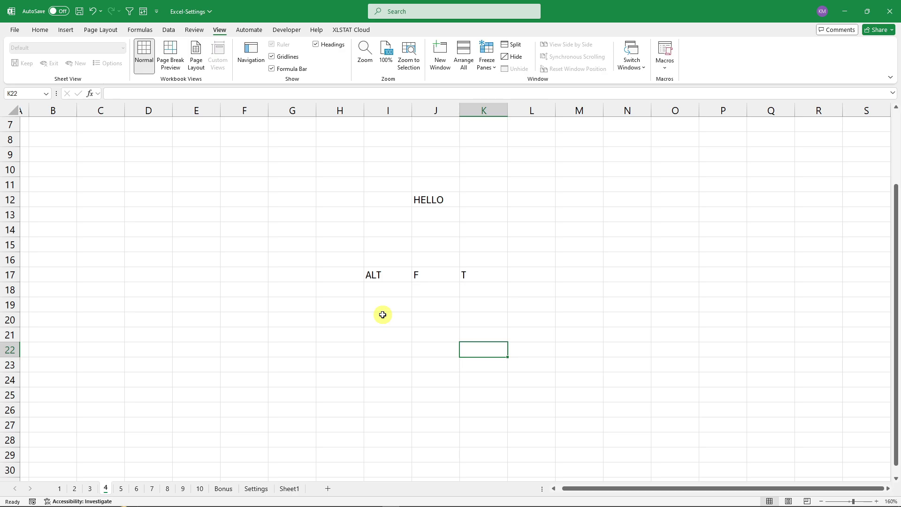
# - Open Excel Options with the Alt, F, T key sequence, then close it unchanged
pyautogui.hotkey('alt', 'f')
pyautogui.press('t')
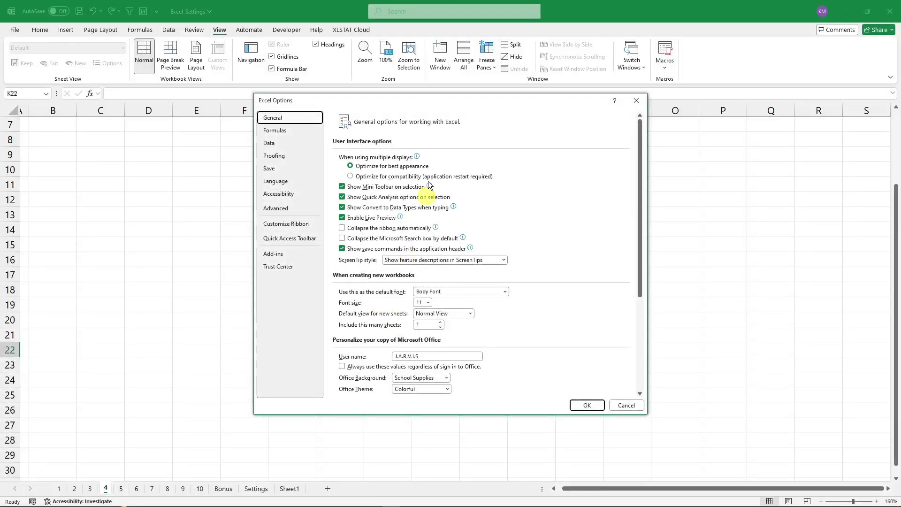
pyautogui.click(640, 99)
# - Add the Options command from the File Tab commands to the Quick Access Toolbar
pyautogui.click(157, 11)
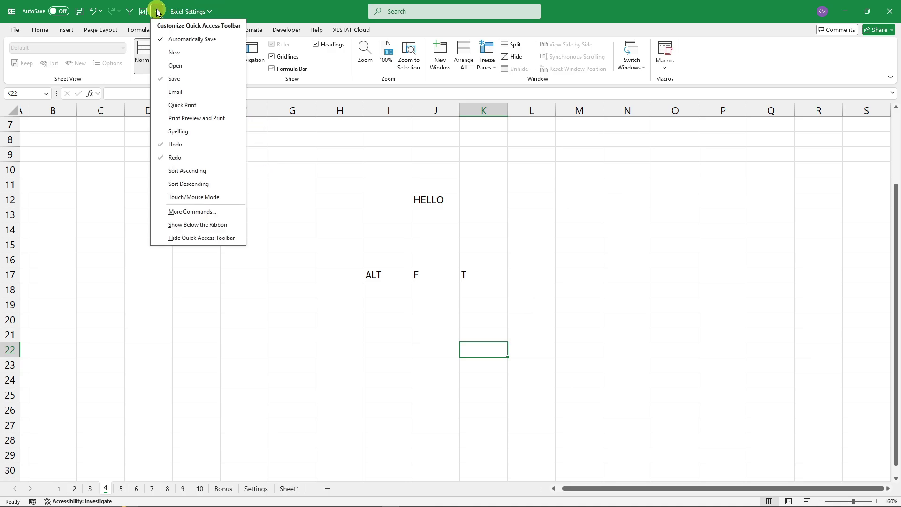
pyautogui.click(191, 209)
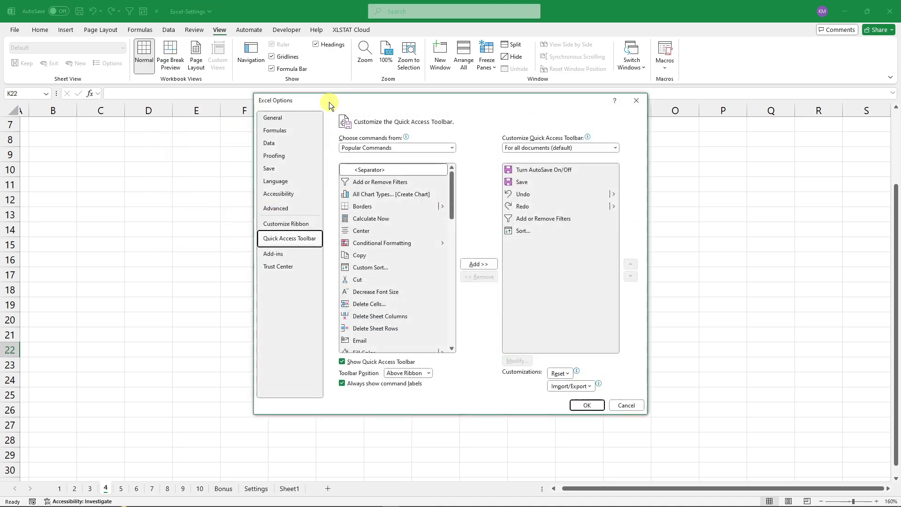
pyautogui.moveTo(328, 102)
pyautogui.mouseDown()
pyautogui.moveTo(352, 100)
pyautogui.moveTo(339, 103)
pyautogui.mouseUp()
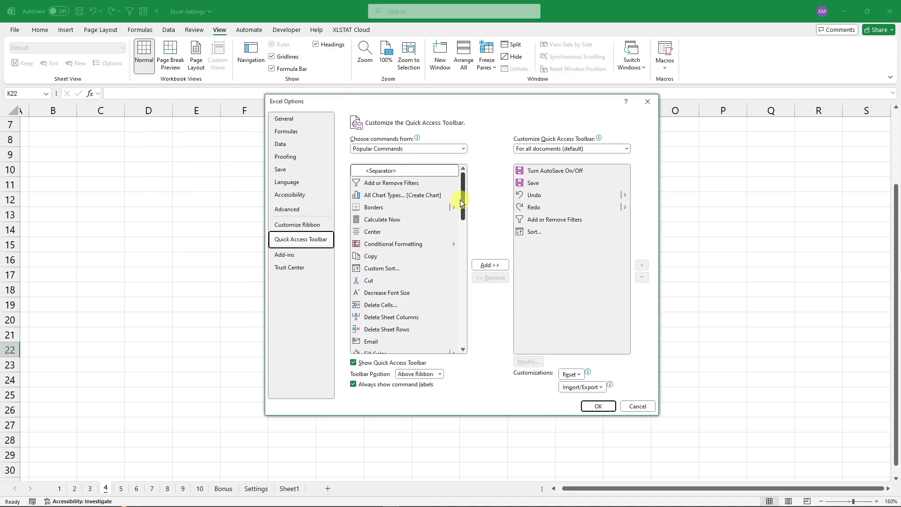
pyautogui.moveTo(460, 198); pyautogui.dragTo(492, 156)
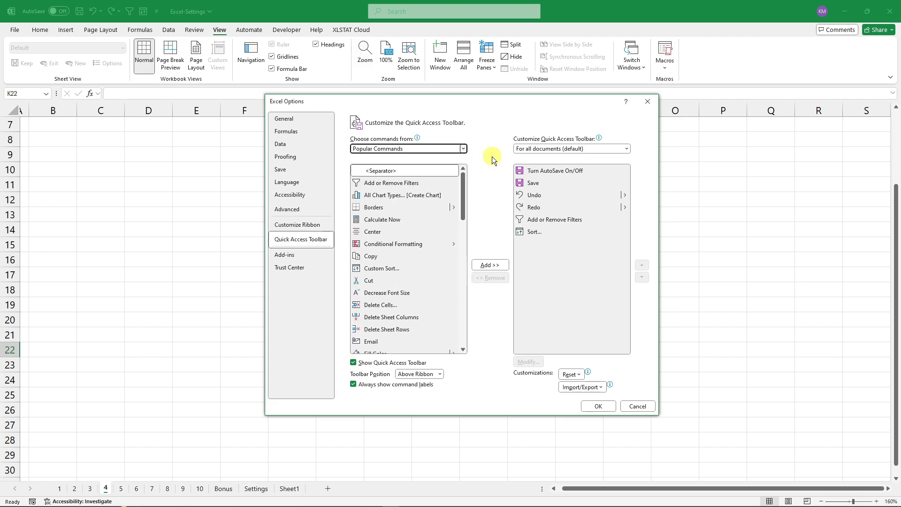
pyautogui.click(464, 149)
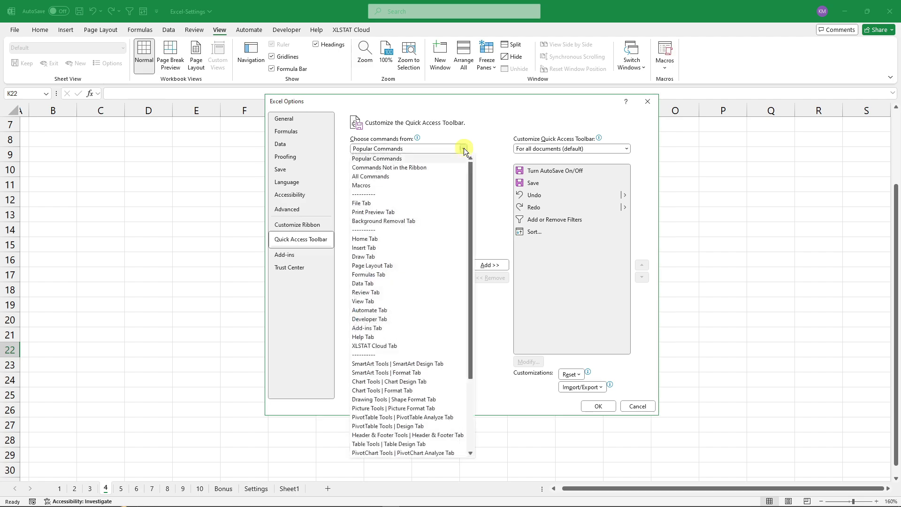
pyautogui.click(360, 204)
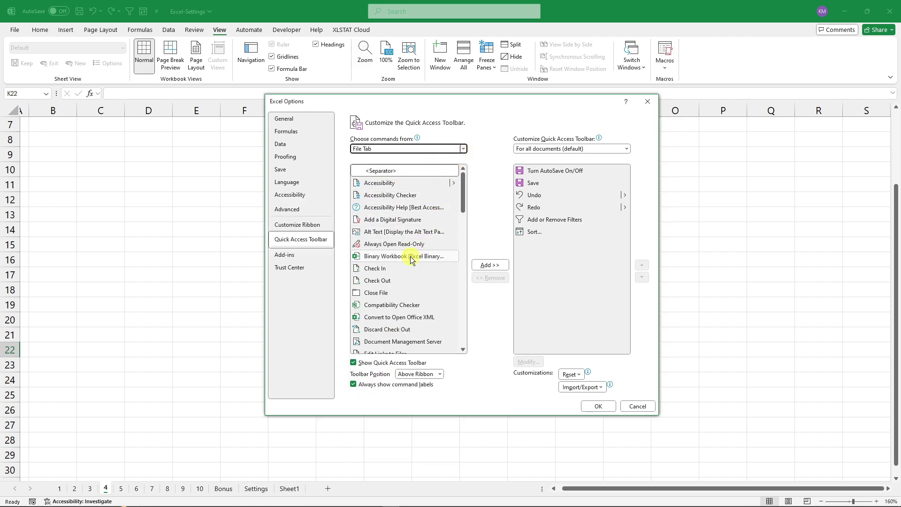
pyautogui.scroll(-2, 409, 256)
pyautogui.scroll(-7, 410, 252)
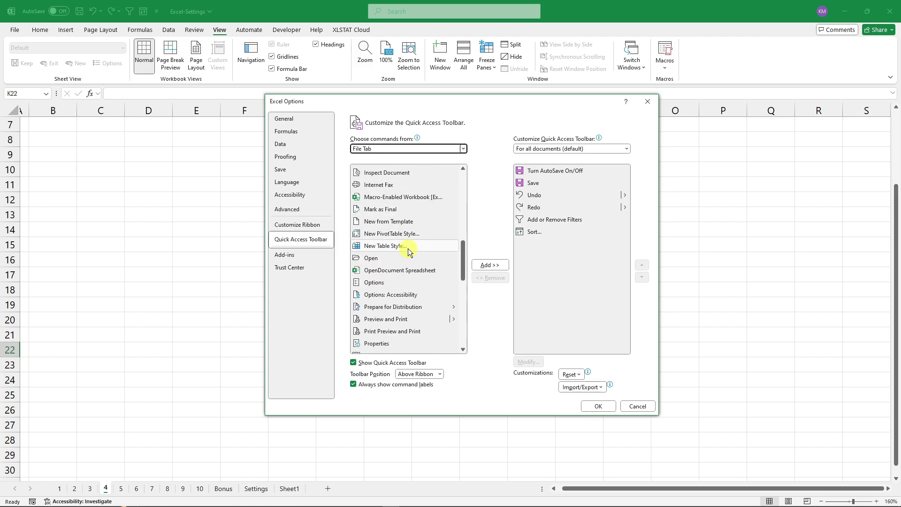
pyautogui.click(393, 281)
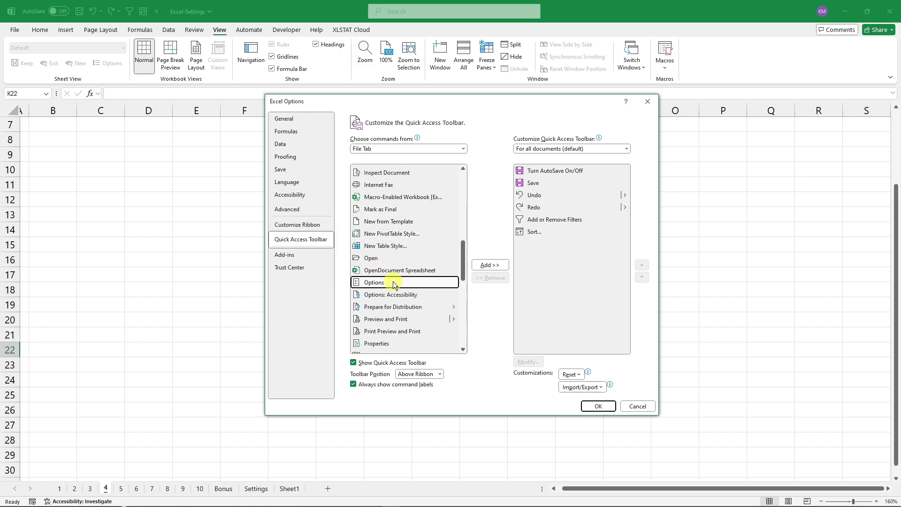
pyautogui.click(490, 265)
pyautogui.click(598, 405)
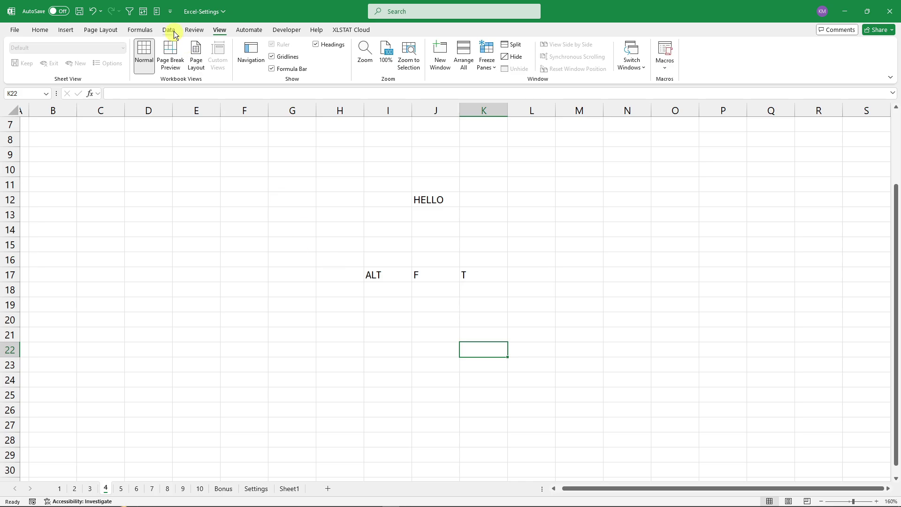
# - Test the new Options toolbar button, comparing it with opening Options from the File menu
pyautogui.click(159, 14)
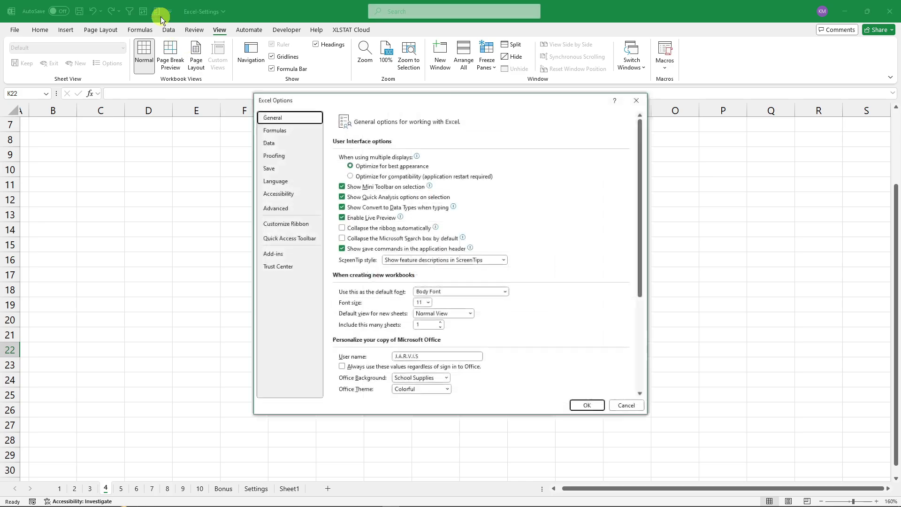
pyautogui.click(636, 100)
pyautogui.click(158, 14)
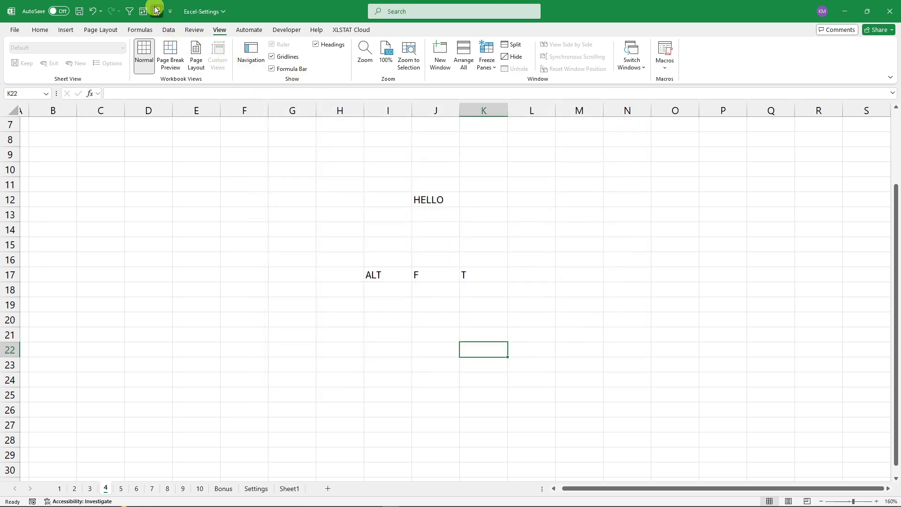
pyautogui.click(635, 100)
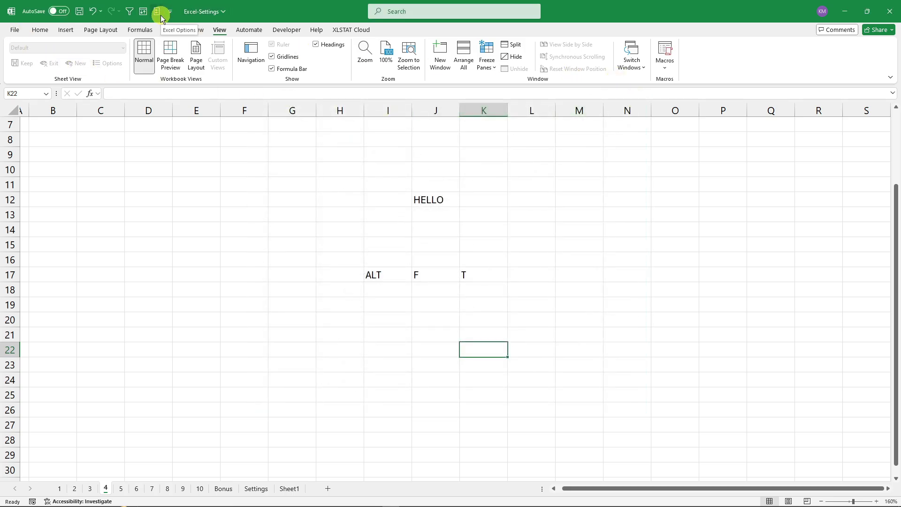
pyautogui.click(14, 31)
pyautogui.click(31, 493)
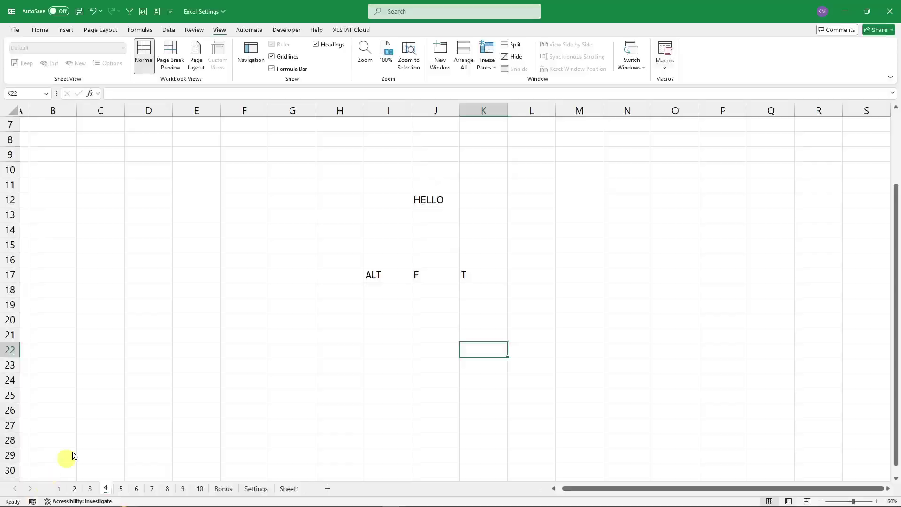
pyautogui.click(636, 100)
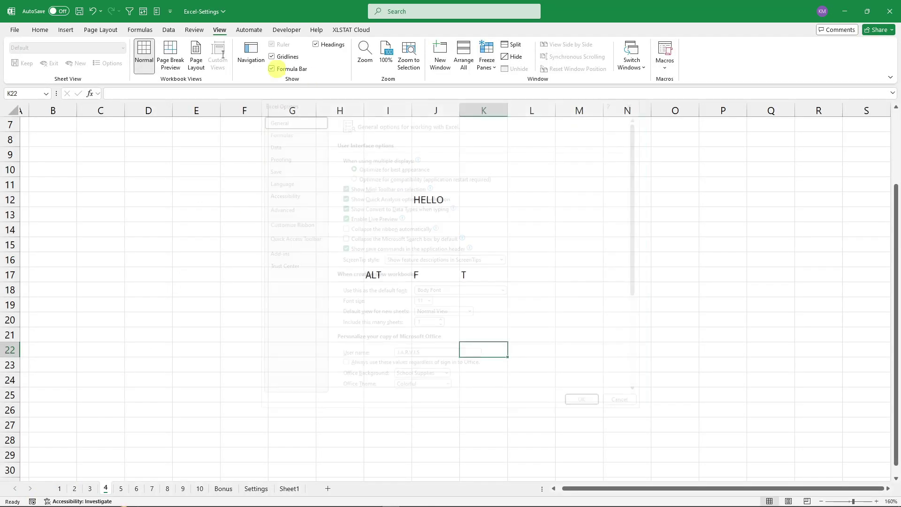
pyautogui.click(156, 11)
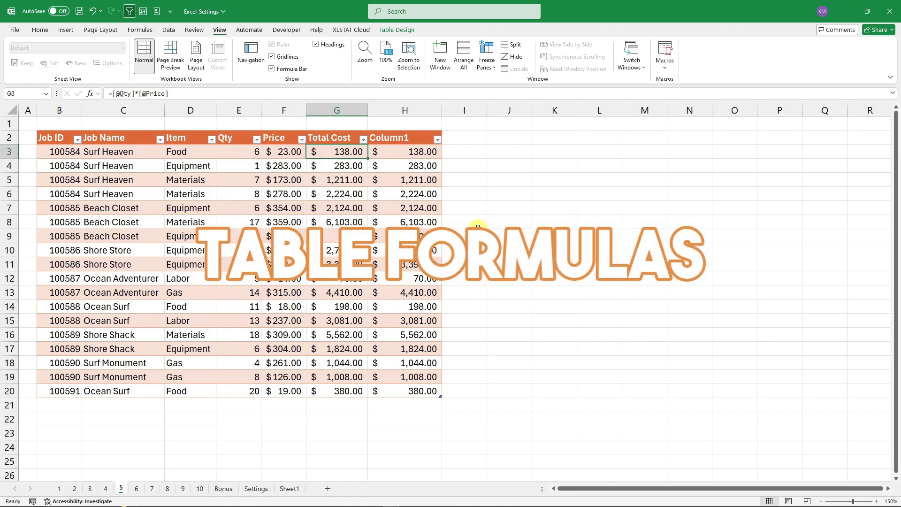
pyautogui.doubleClick(345, 152)
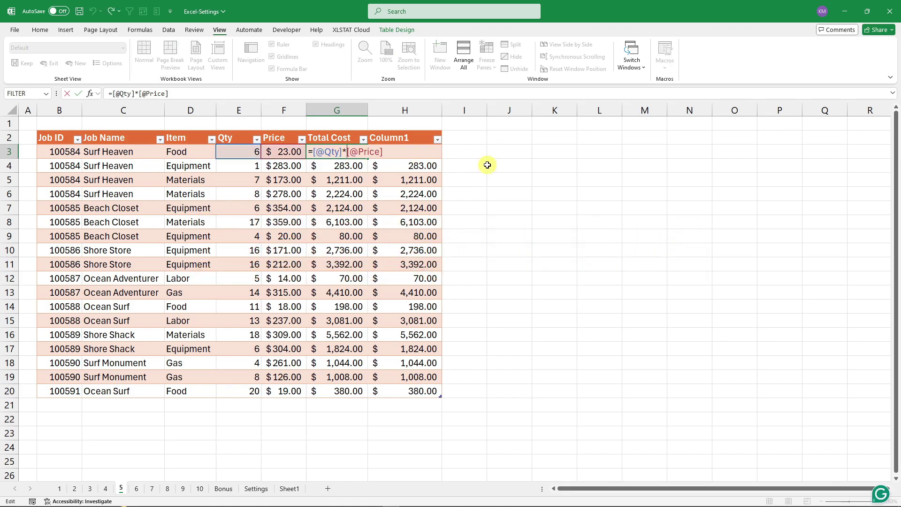
pyautogui.press('Escape')
pyautogui.doubleClick(338, 166)
pyautogui.doubleClick(276, 179)
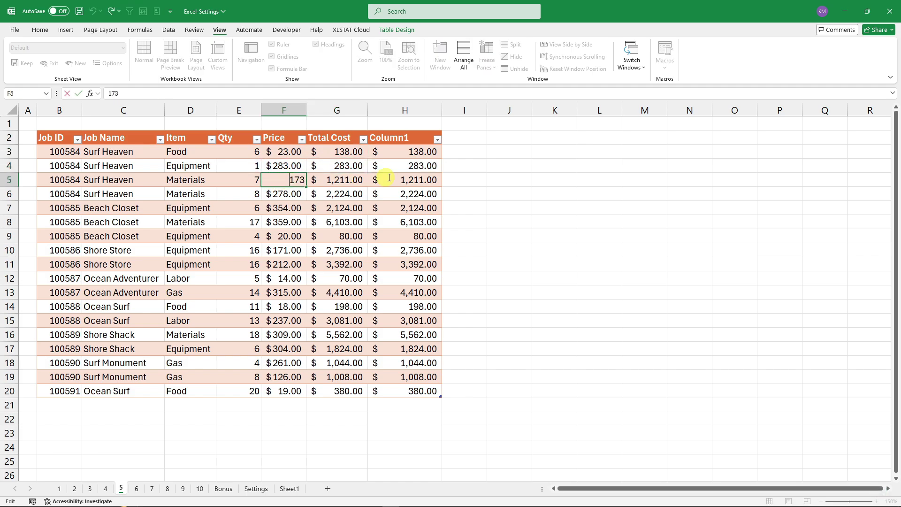
pyautogui.press('Escape')
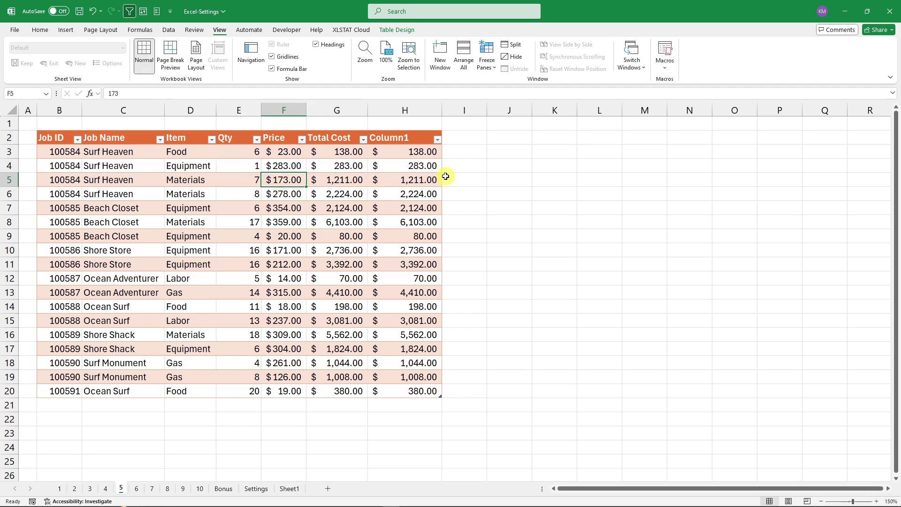
pyautogui.doubleClick(346, 151)
pyautogui.press('Escape')
pyautogui.doubleClick(345, 165)
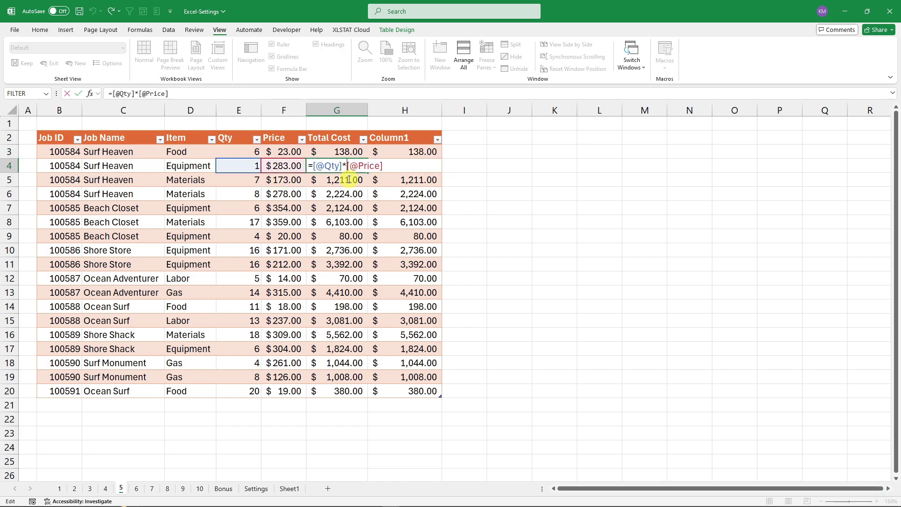
pyautogui.press('Escape')
pyautogui.doubleClick(348, 180)
pyautogui.press('Escape')
pyautogui.doubleClick(349, 194)
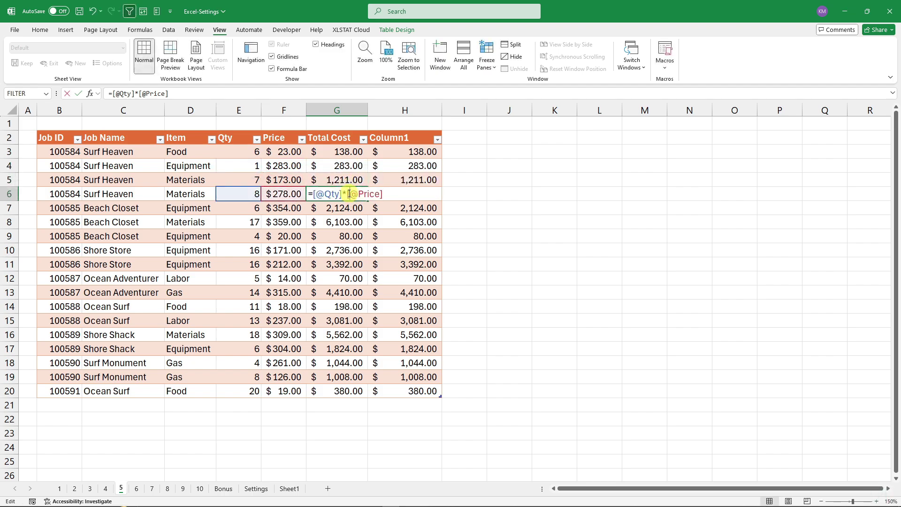
pyautogui.press('Escape')
pyautogui.doubleClick(349, 208)
pyautogui.press('Escape')
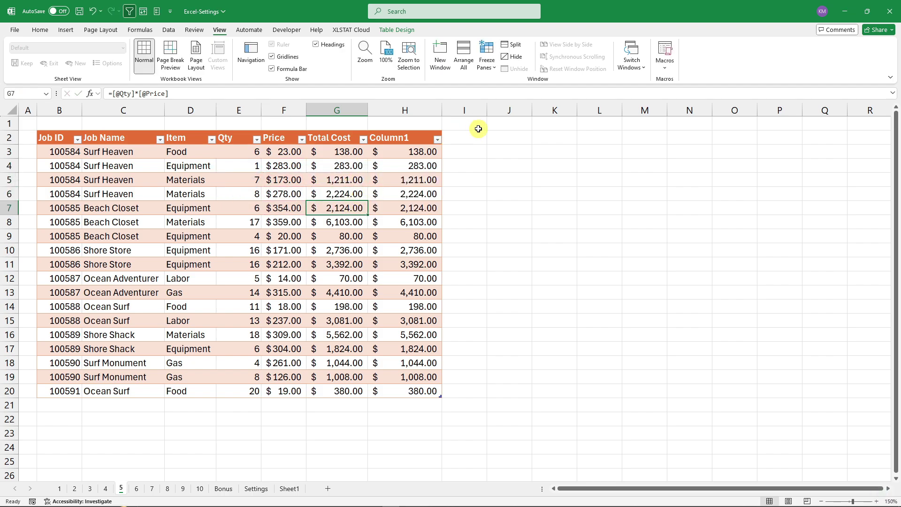
pyautogui.click(157, 13)
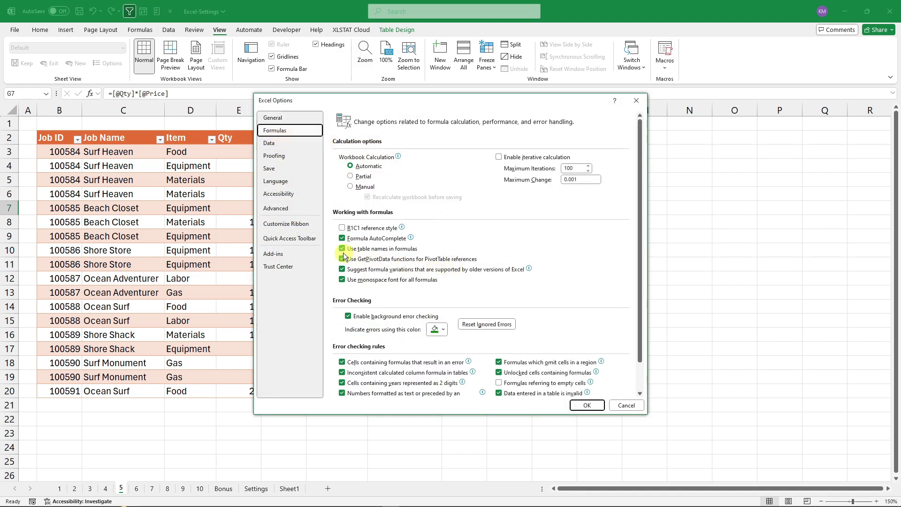
# - Turn off 'Use table names in formulas' and check G3's formula afterwards
pyautogui.click(342, 248)
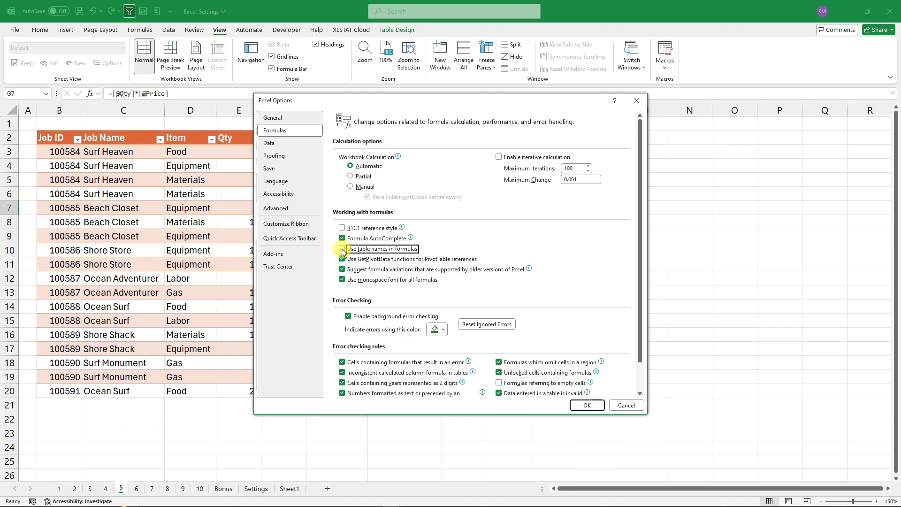
pyautogui.click(586, 405)
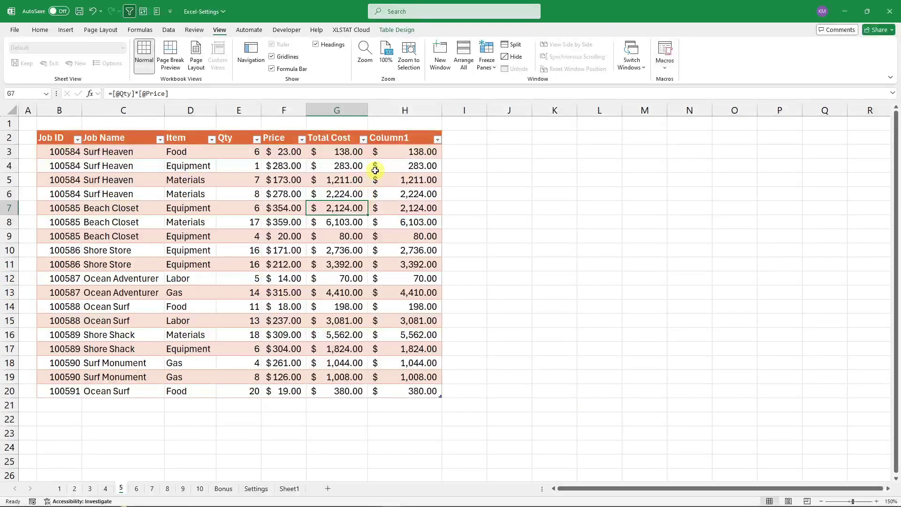
pyautogui.doubleClick(358, 153)
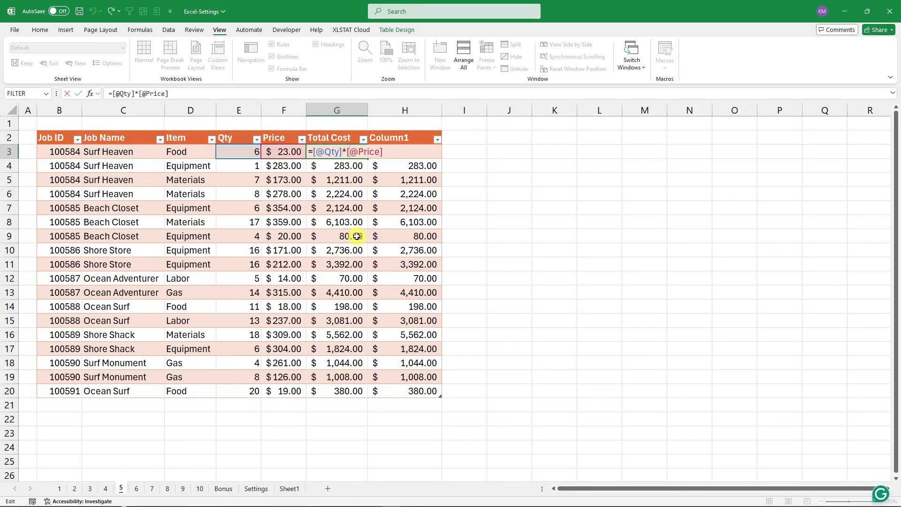
pyautogui.press('Escape')
# - Start a test formula in I3 referencing D3 to confirm a plain =D3 reference, then cancel
pyautogui.click(456, 150)
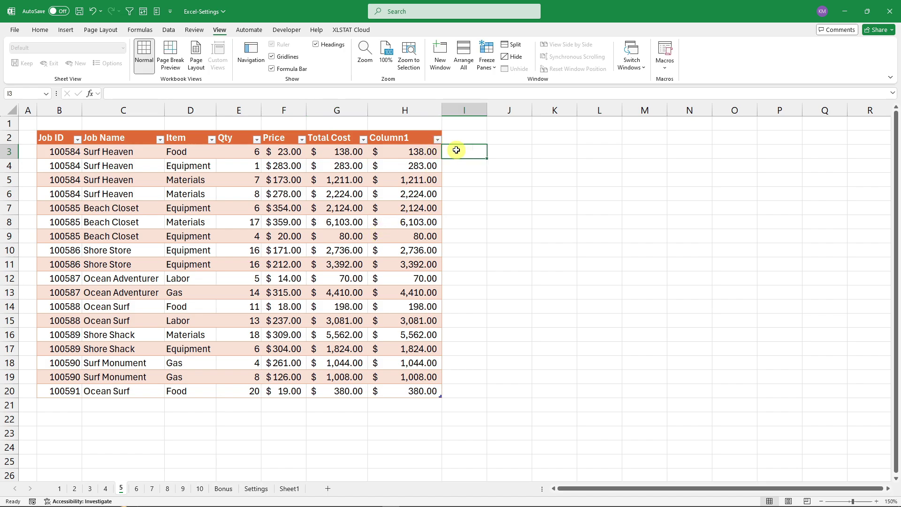
pyautogui.write('=')
pyautogui.click(211, 154)
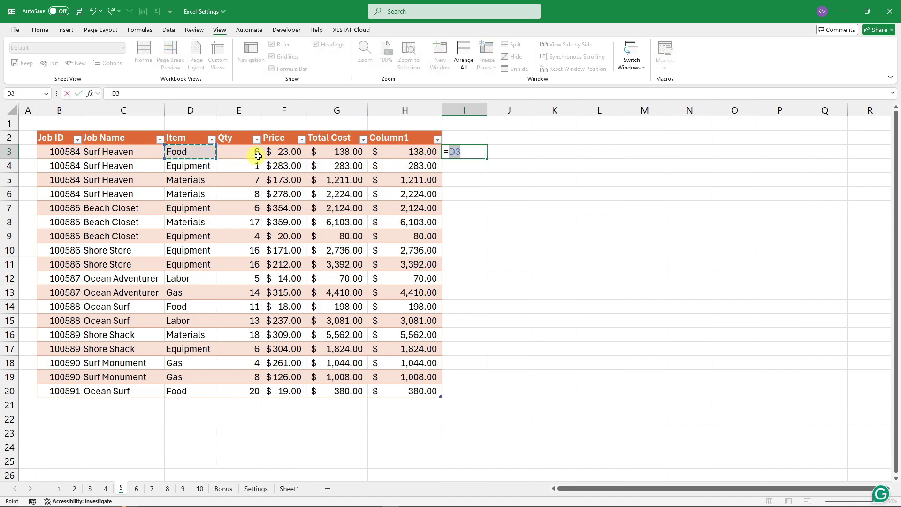
pyautogui.press('Escape')
# - Compare H3's plain =E3*F3 formula with G3's table-reference formula in Total Cost
pyautogui.click(413, 153)
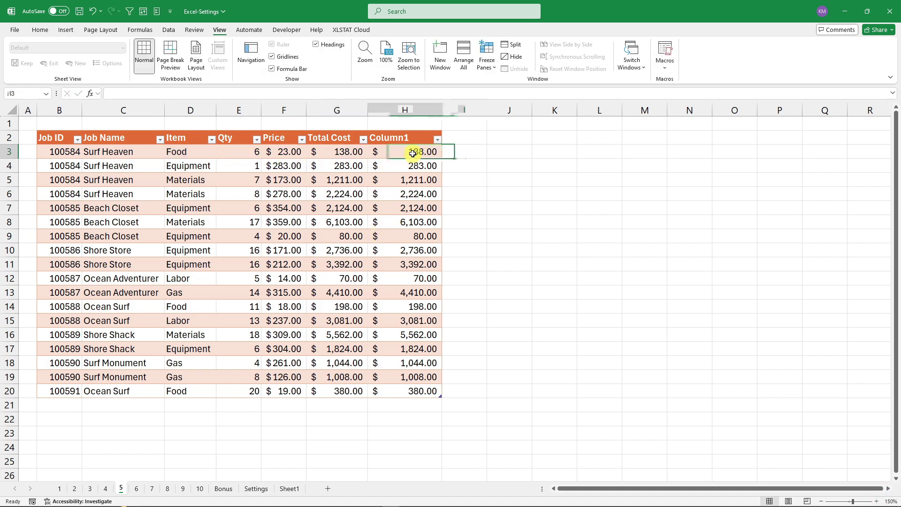
pyautogui.doubleClick(413, 153)
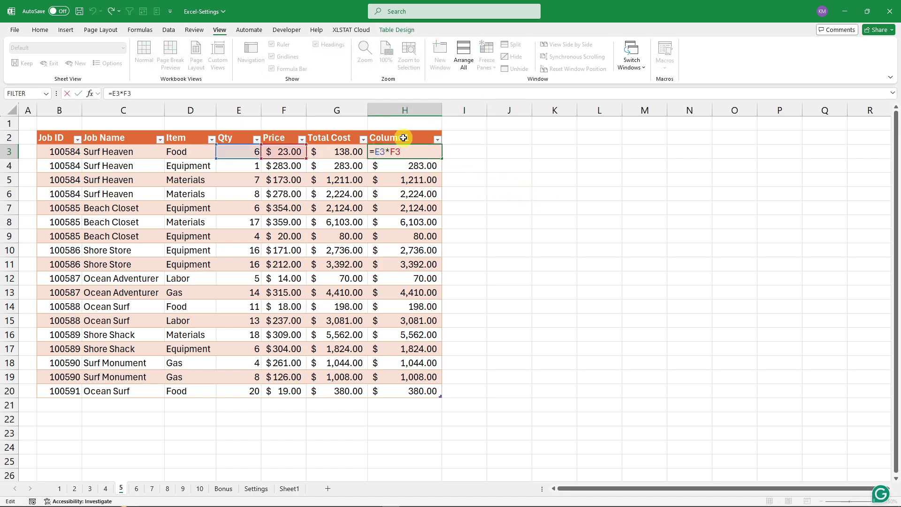
pyautogui.press('Escape')
pyautogui.click(356, 151)
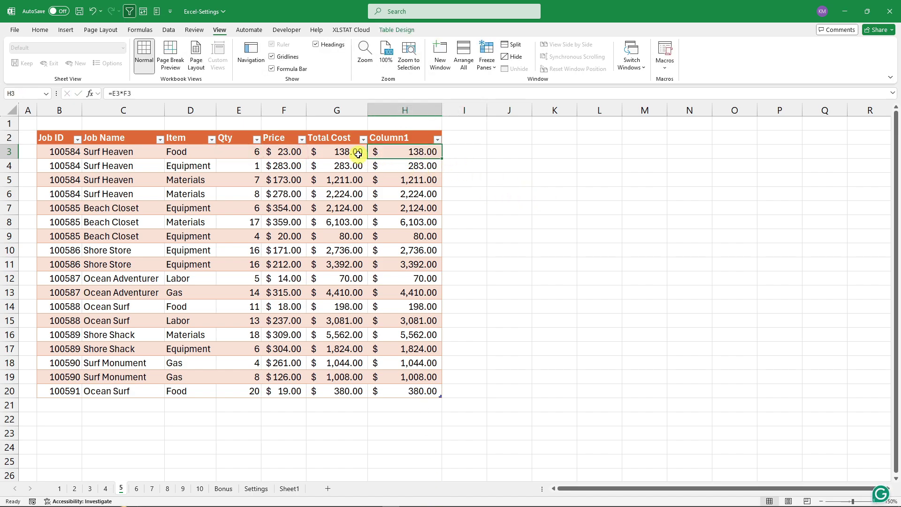
pyautogui.doubleClick(356, 152)
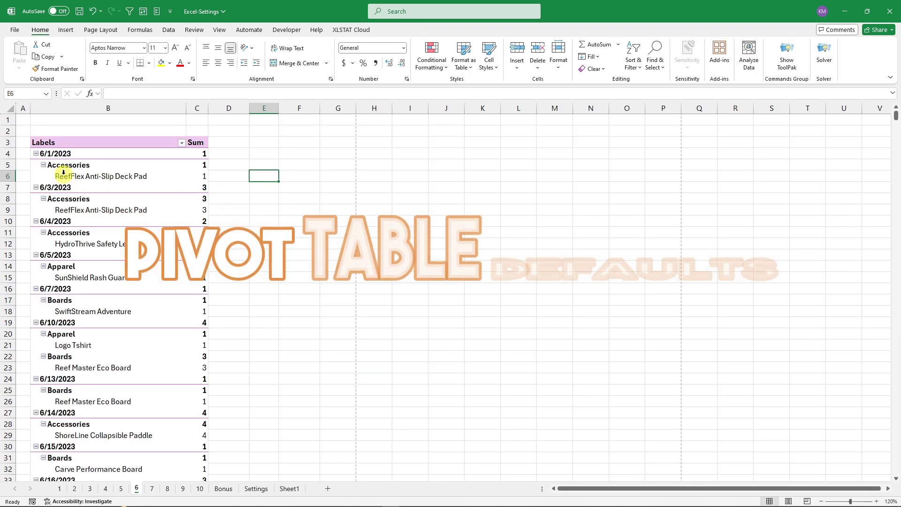
# - Switch the pivot table's report layout to tabular form, after briefly trying outline form
pyautogui.click(122, 176)
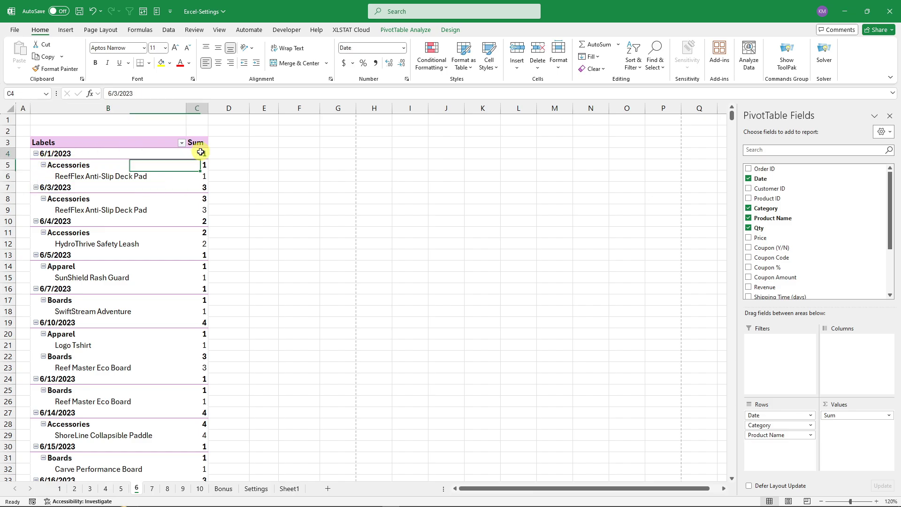
pyautogui.moveTo(199, 153); pyautogui.dragTo(194, 449)
pyautogui.click(337, 221)
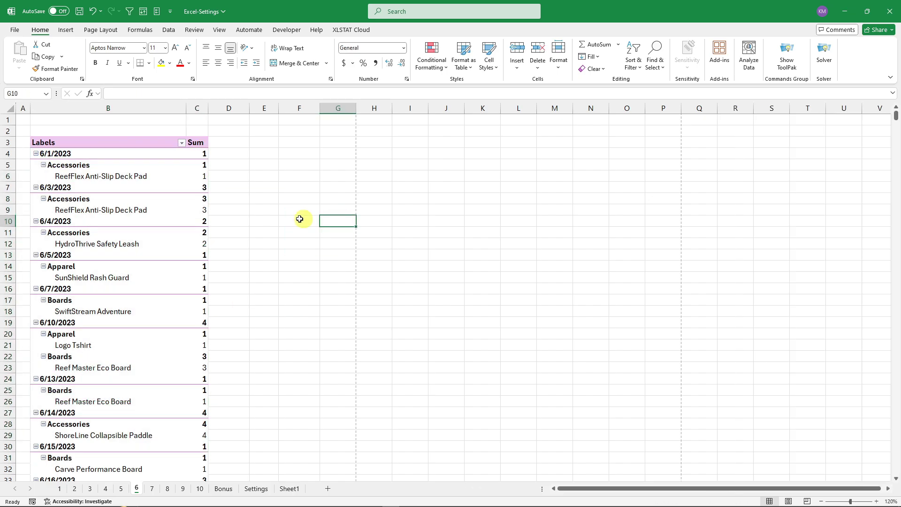
pyautogui.click(120, 177)
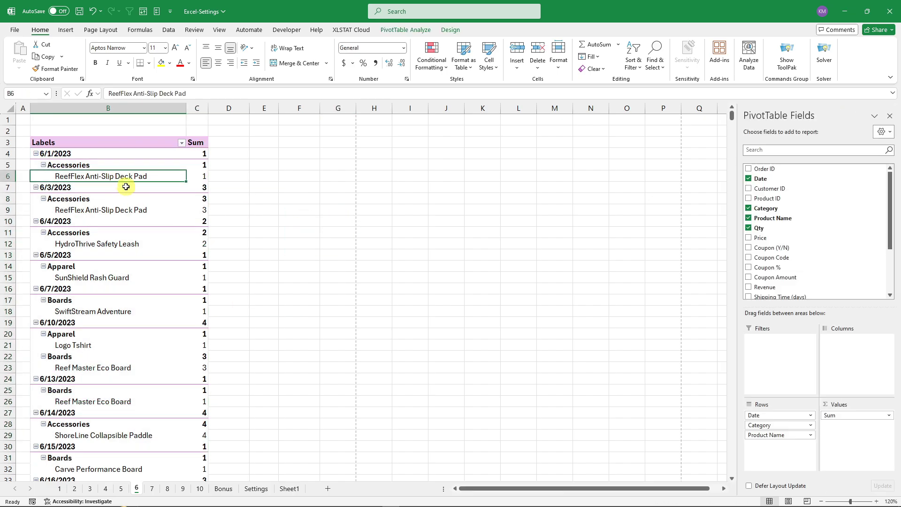
pyautogui.click(444, 30)
pyautogui.click(72, 66)
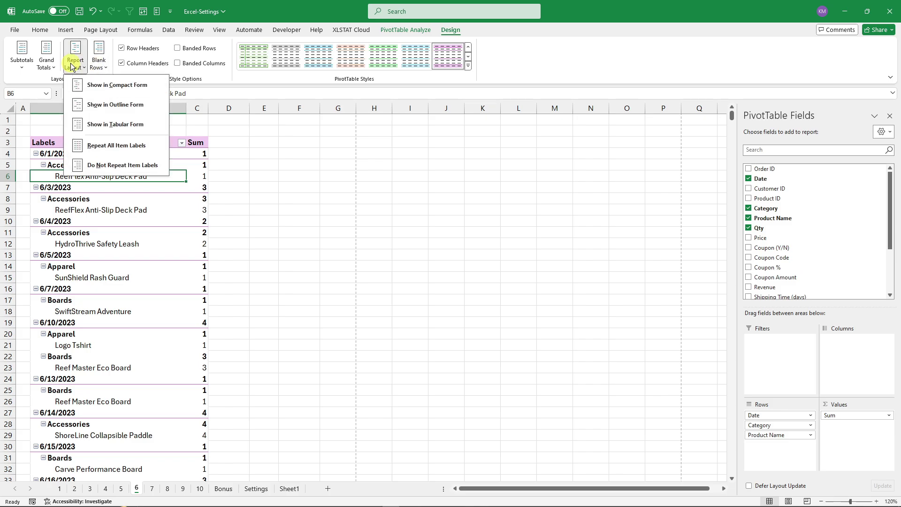
pyautogui.click(107, 125)
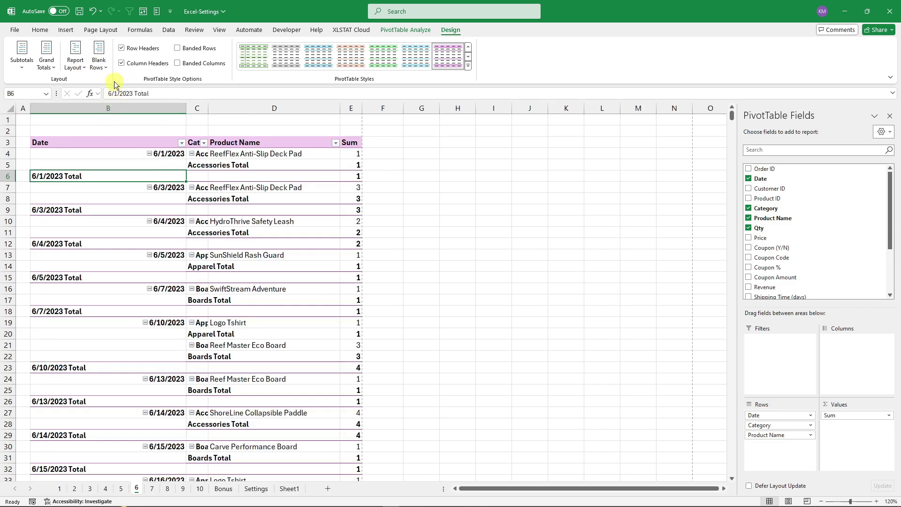
pyautogui.click(80, 69)
pyautogui.click(115, 102)
pyautogui.click(76, 62)
pyautogui.click(103, 117)
# - Set the pivot's grand totals and remove the blank line after each item
pyautogui.click(47, 61)
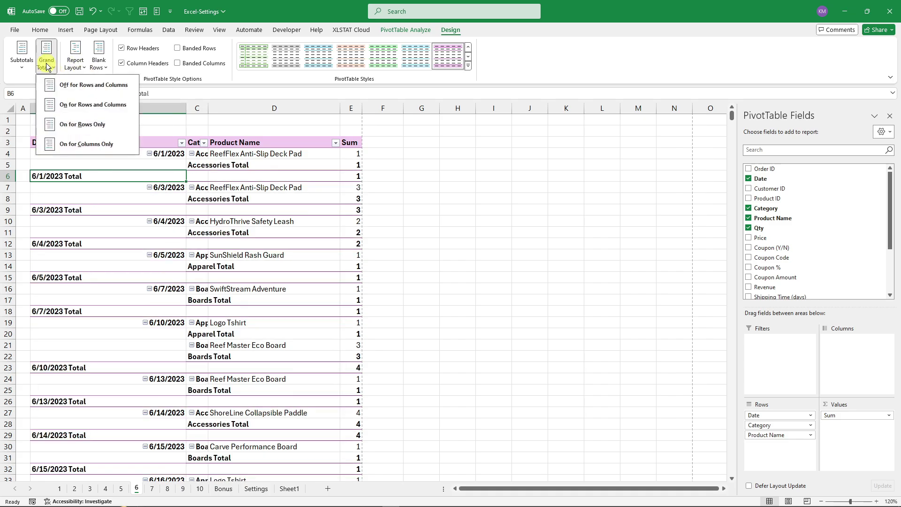
pyautogui.click(82, 123)
pyautogui.click(99, 60)
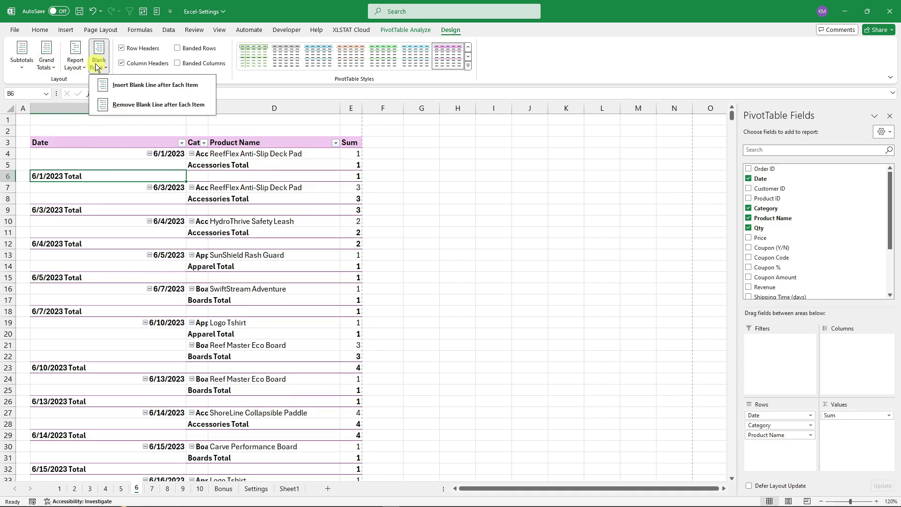
pyautogui.click(131, 105)
# - Review the restyled pivot's rows, including the 6/3/2023 Total row, and open Excel Options
pyautogui.click(527, 213)
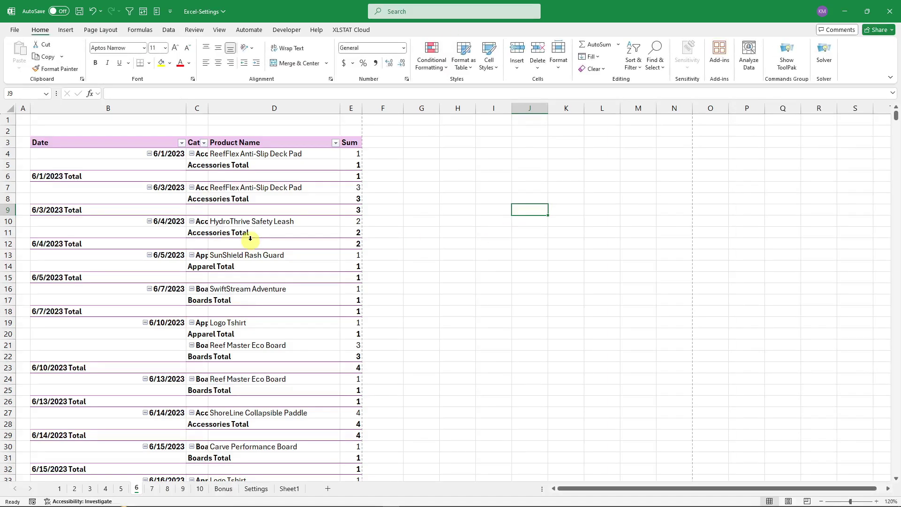
pyautogui.scroll(-5, 253, 229)
pyautogui.scroll(5, 253, 228)
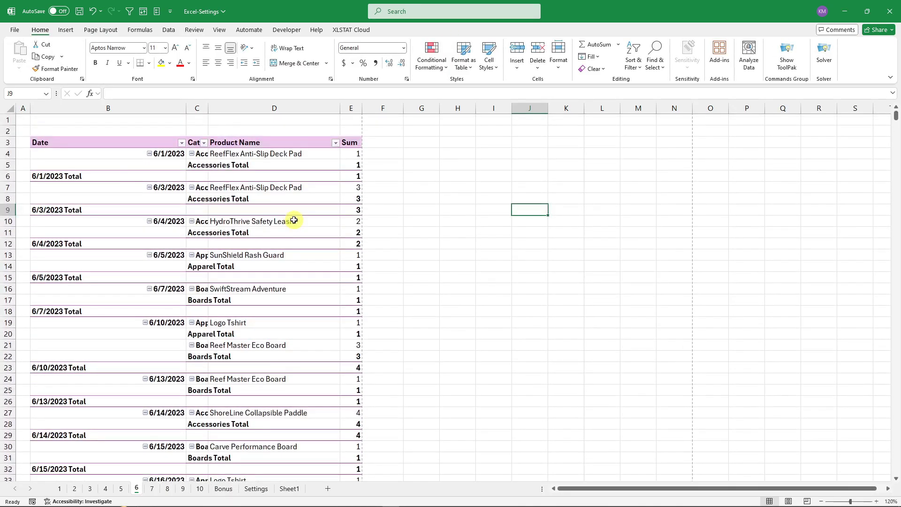
pyautogui.click(285, 221)
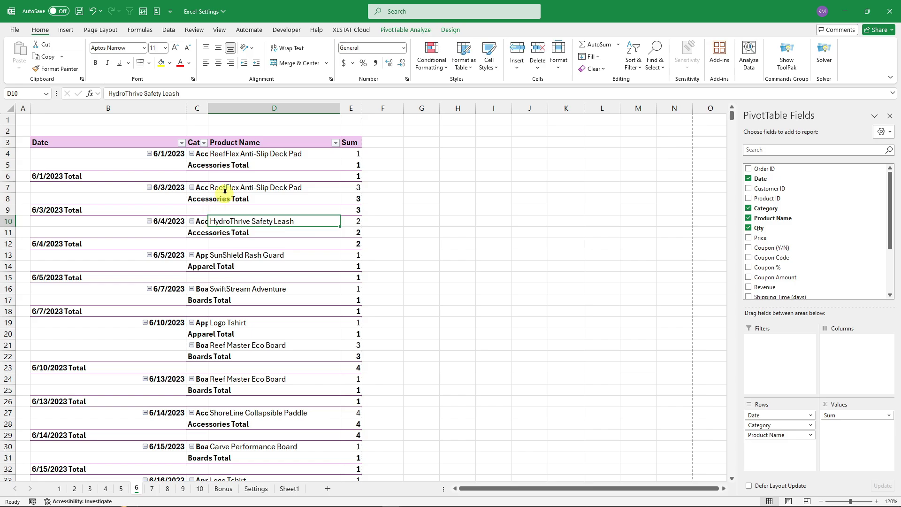
pyautogui.click(57, 210)
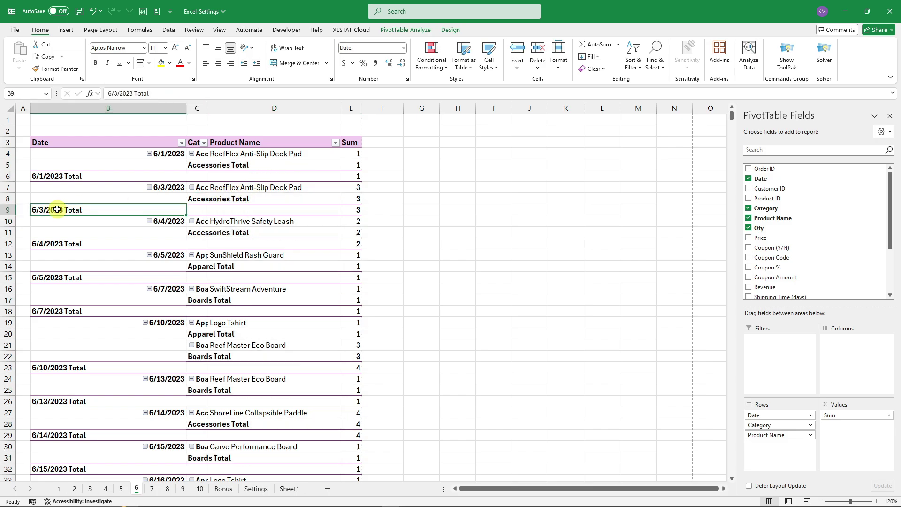
pyautogui.click(158, 13)
# - Set the default PivotTable layout to subtotals at top, tabular form, and blank line after each item
pyautogui.click(284, 144)
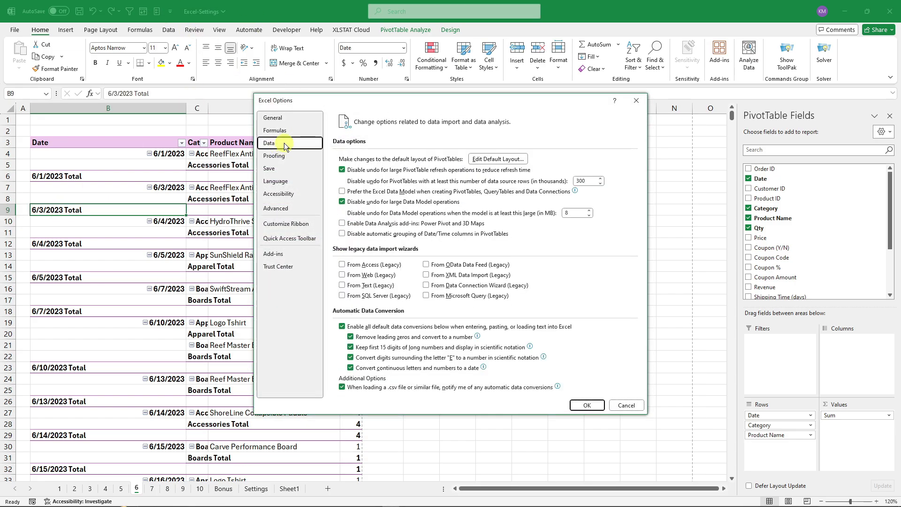
pyautogui.click(489, 159)
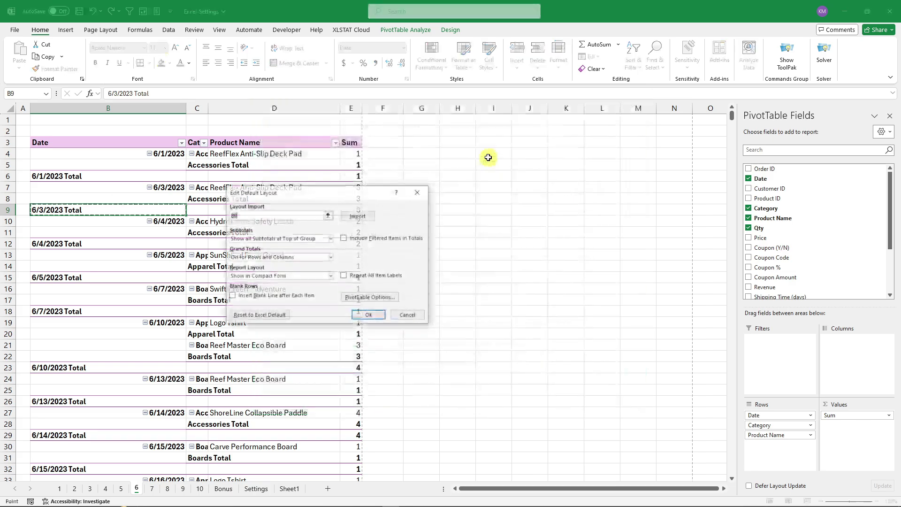
pyautogui.moveTo(303, 191); pyautogui.dragTo(304, 168)
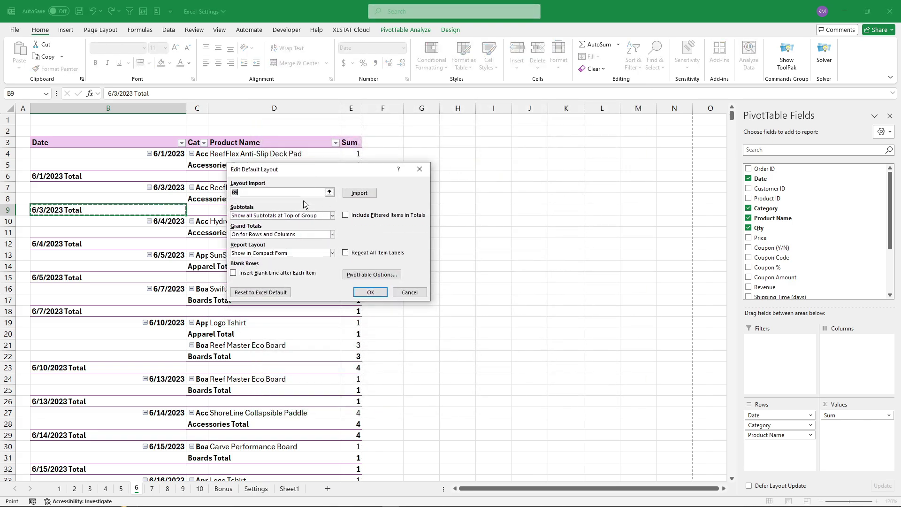
pyautogui.click(333, 215)
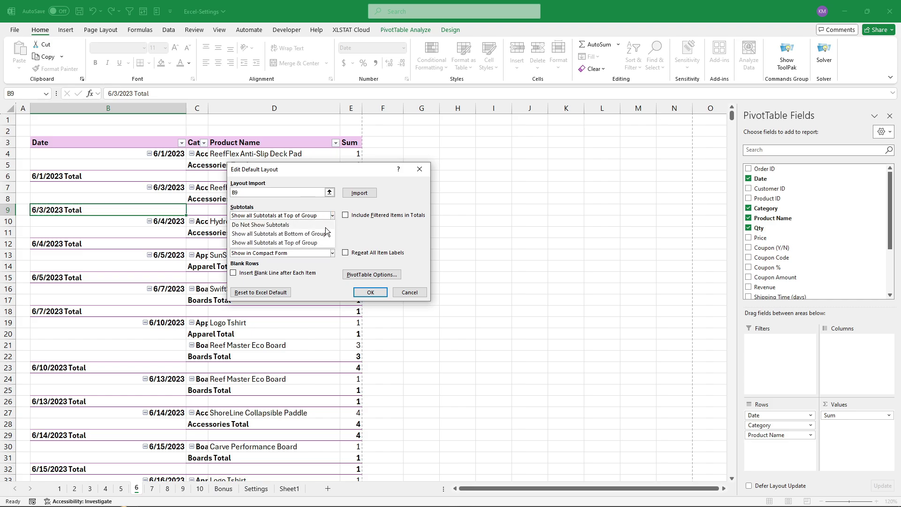
pyautogui.click(308, 243)
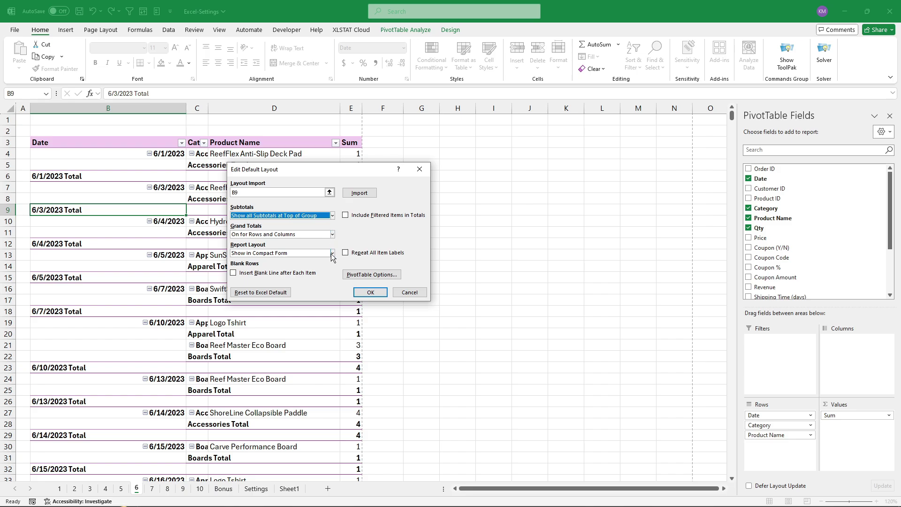
pyautogui.click(332, 253)
pyautogui.click(277, 281)
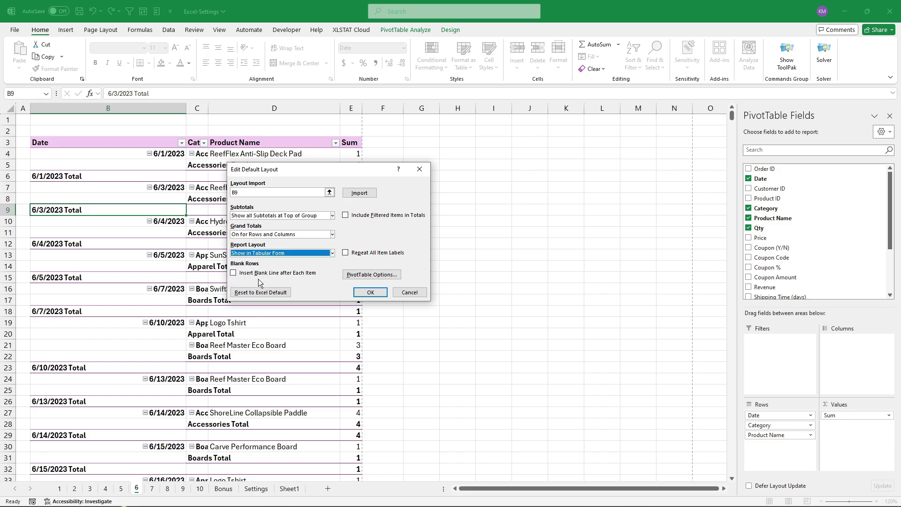
pyautogui.click(233, 274)
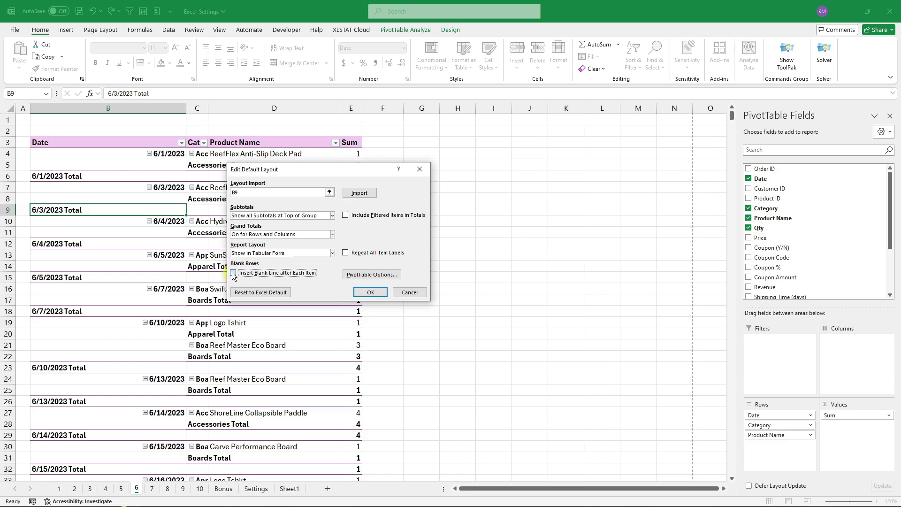
# - Leave 'For error values show' off in the default PivotTable options and confirm every options window
pyautogui.click(360, 277)
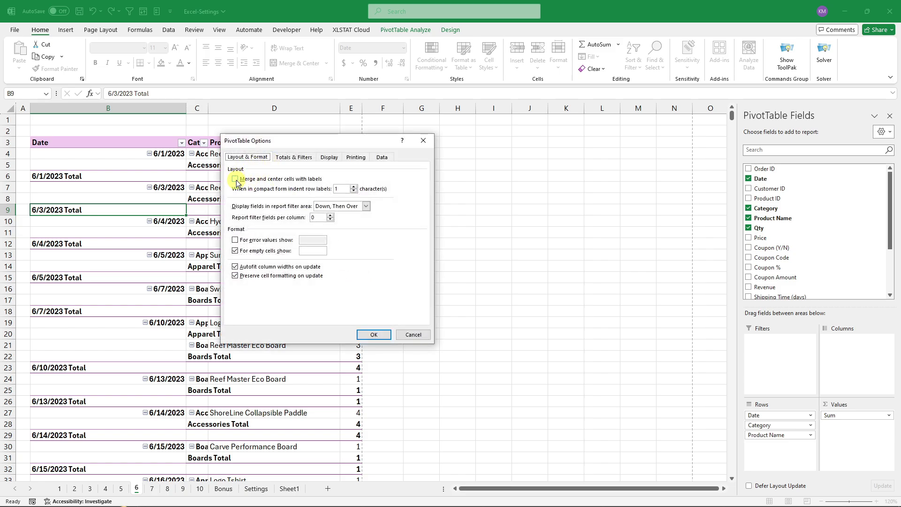
pyautogui.press('Tab')
pyautogui.click(235, 240)
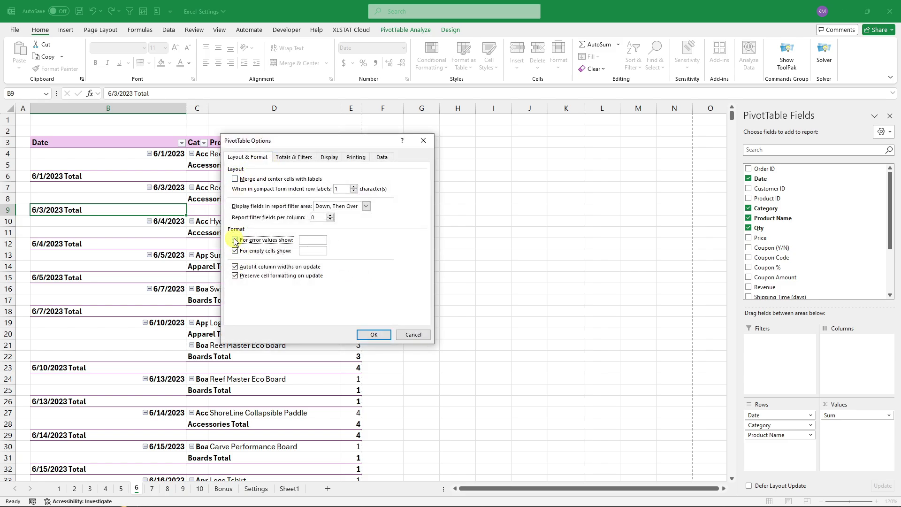
pyautogui.click(235, 240)
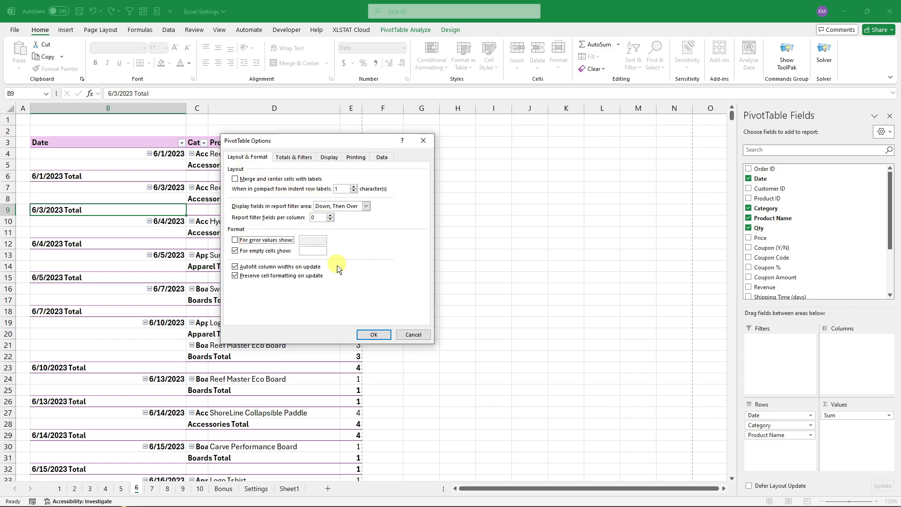
pyautogui.click(374, 334)
pyautogui.click(371, 295)
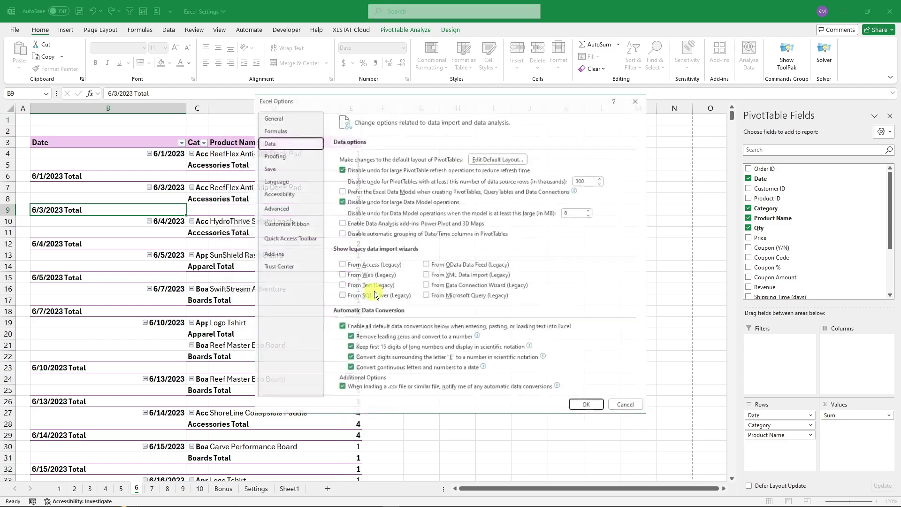
pyautogui.click(586, 409)
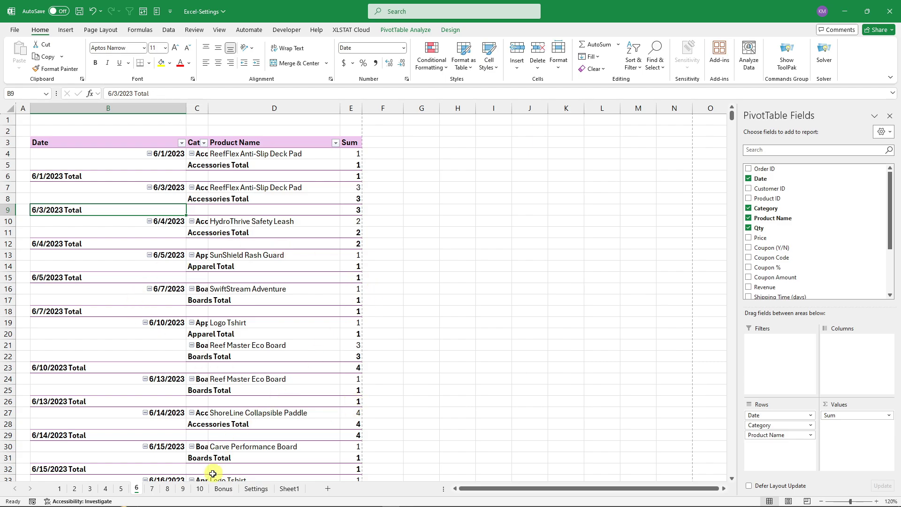
pyautogui.click(411, 287)
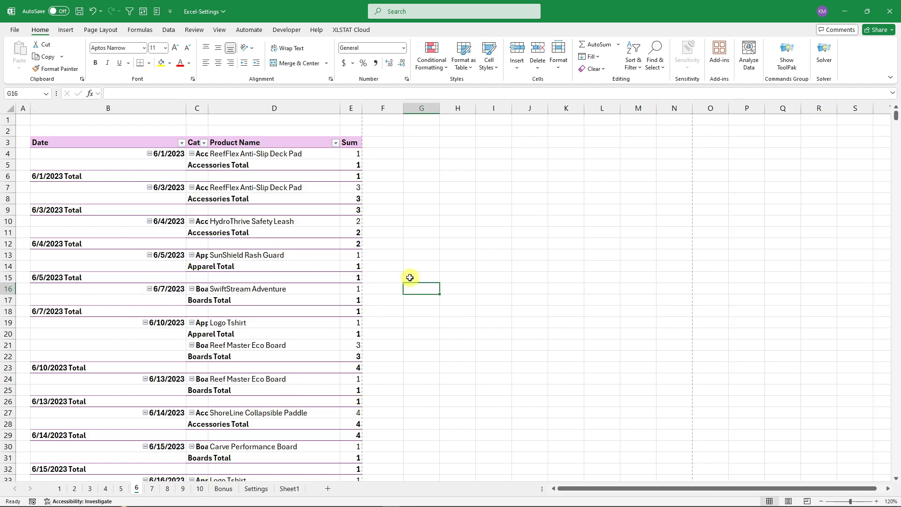
# - Insert a PivotTable from the tblSales table on sheet 8 into a new worksheet
pyautogui.click(167, 488)
pyautogui.click(107, 194)
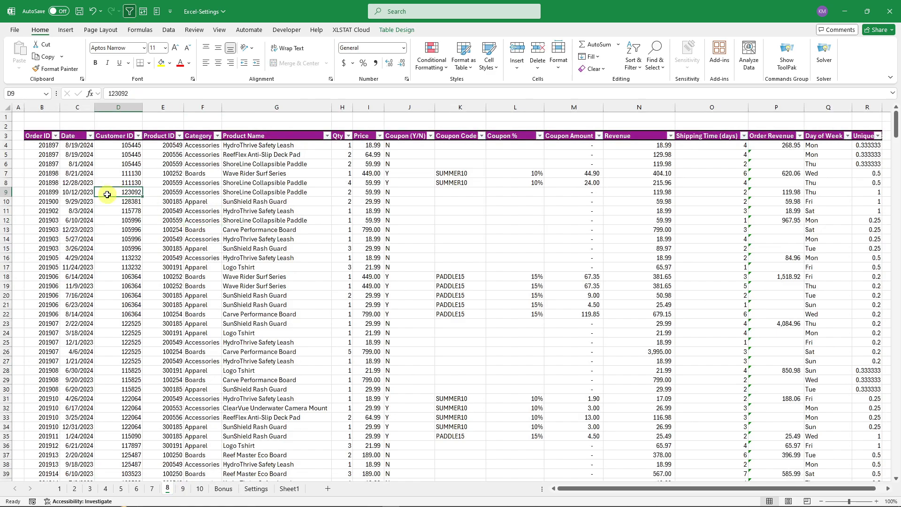
pyautogui.click(78, 220)
pyautogui.click(67, 30)
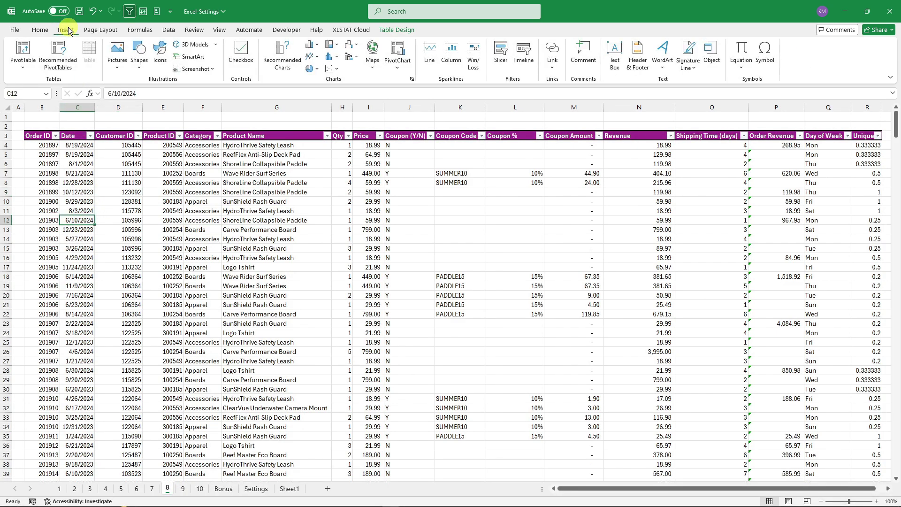
pyautogui.click(22, 54)
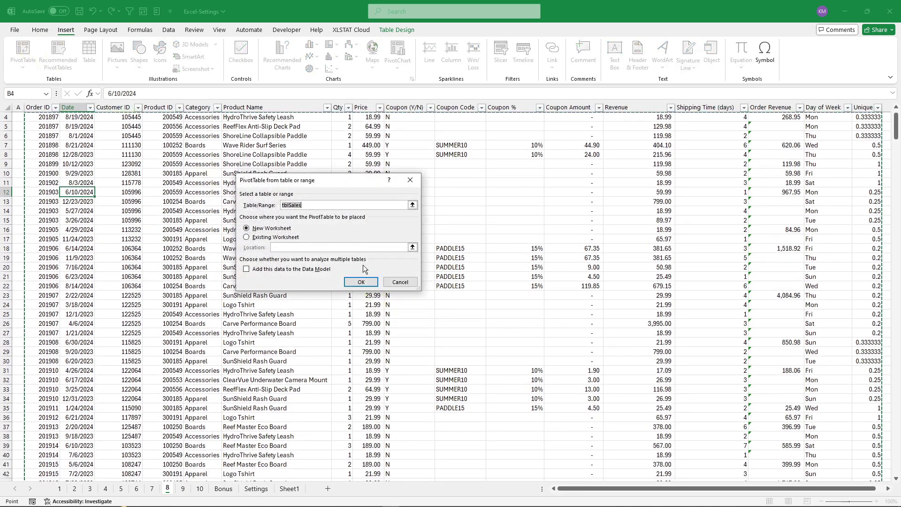
pyautogui.click(359, 281)
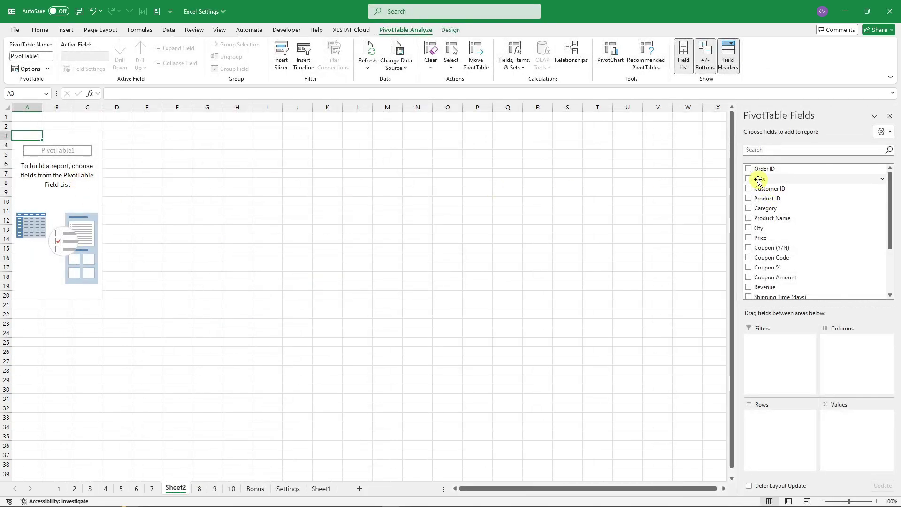
# - Build the pivot with Date rows, Sum of Qty values, Product ID filter and Price columns
pyautogui.moveTo(773, 219); pyautogui.dragTo(776, 428)
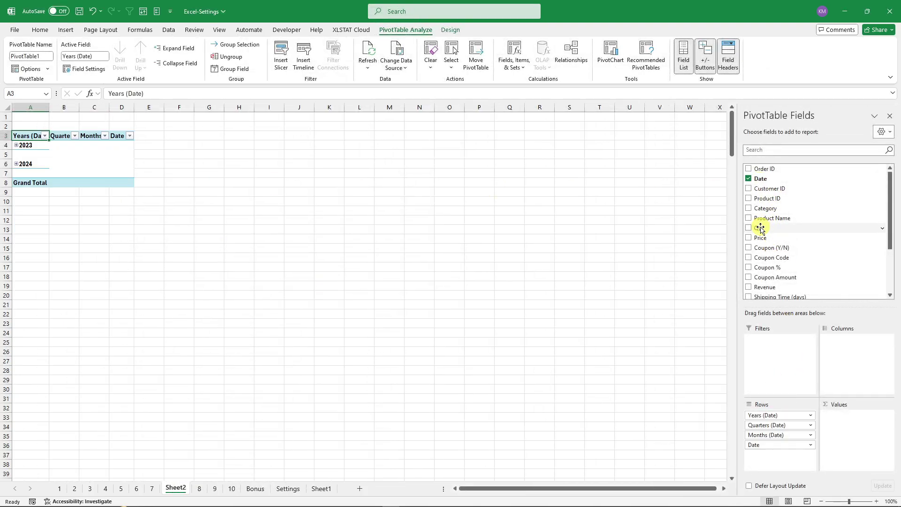
pyautogui.moveTo(761, 229); pyautogui.dragTo(831, 428)
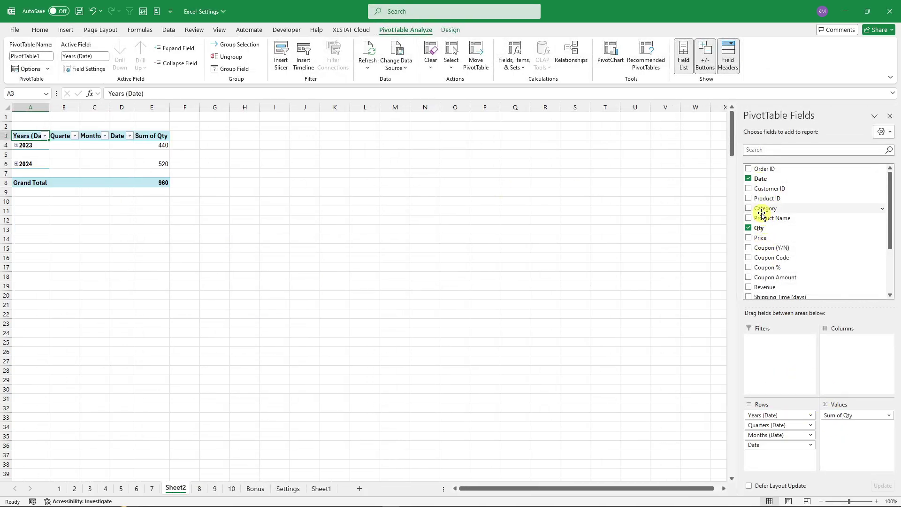
pyautogui.moveTo(770, 199); pyautogui.dragTo(775, 344)
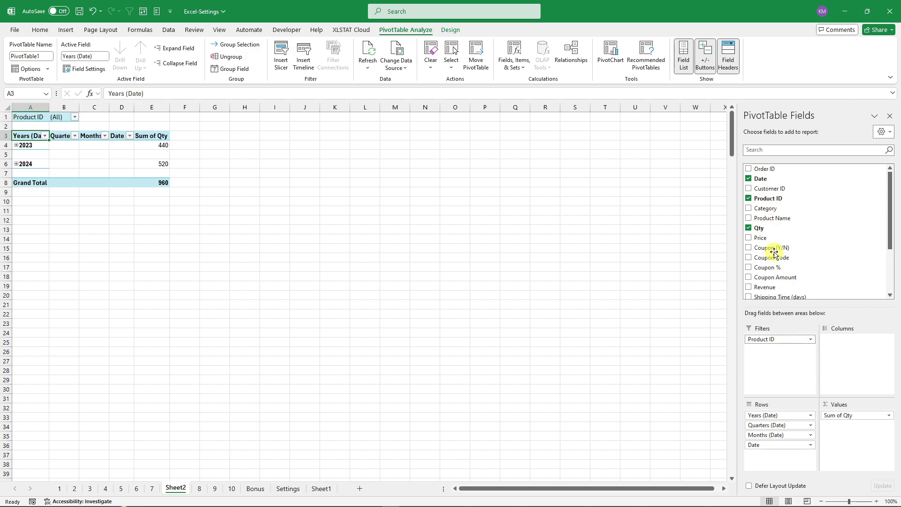
pyautogui.moveTo(853, 366); pyautogui.dragTo(853, 366)
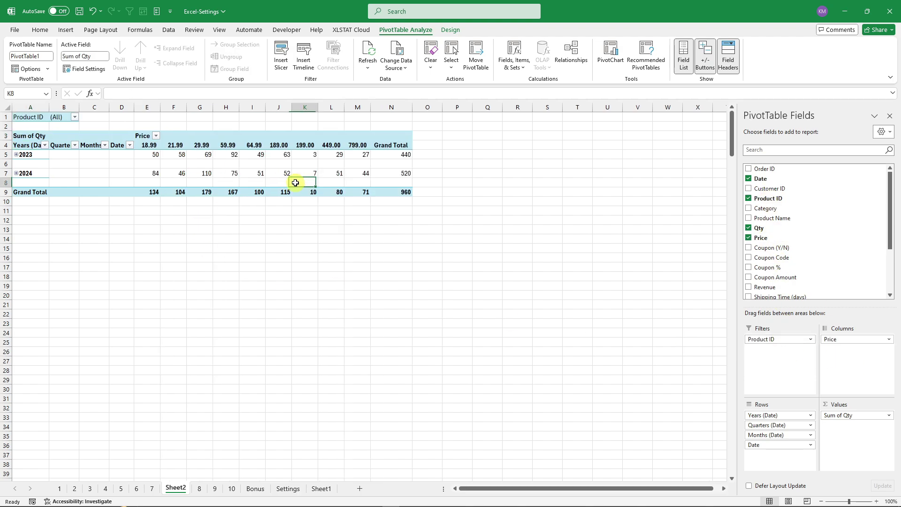
pyautogui.moveTo(402, 188); pyautogui.dragTo(72, 163)
pyautogui.click(478, 165)
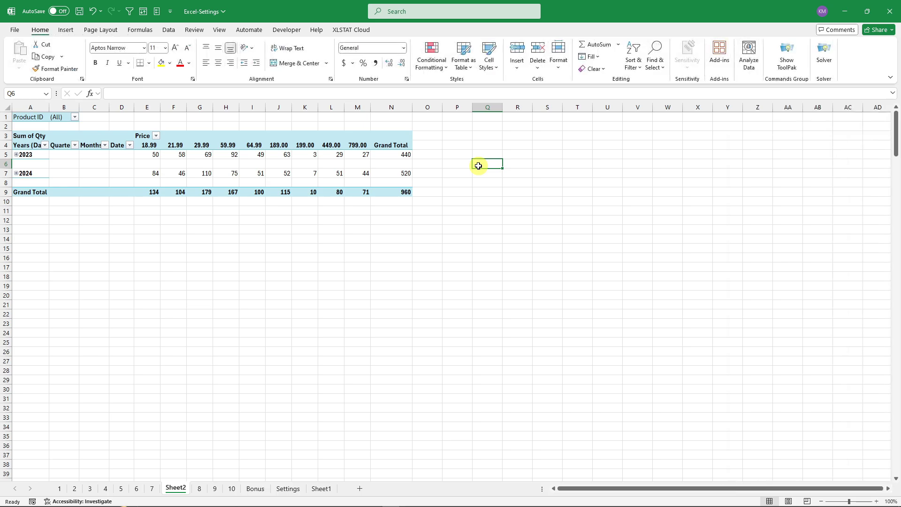
pyautogui.hotkey('ctrl', 'pageup')
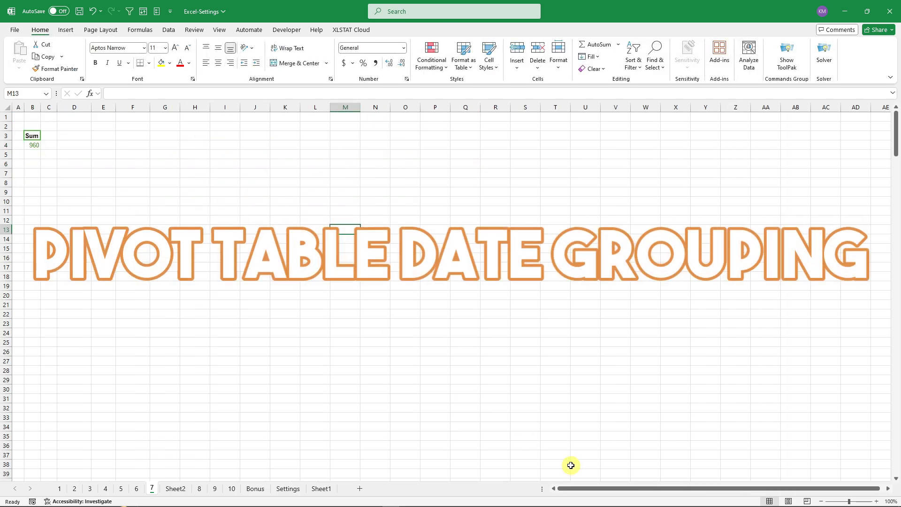
# - Add Date to the sheet 7 pivot's rows and expand or collapse the 2023 and 2024 year groups
pyautogui.click(34, 138)
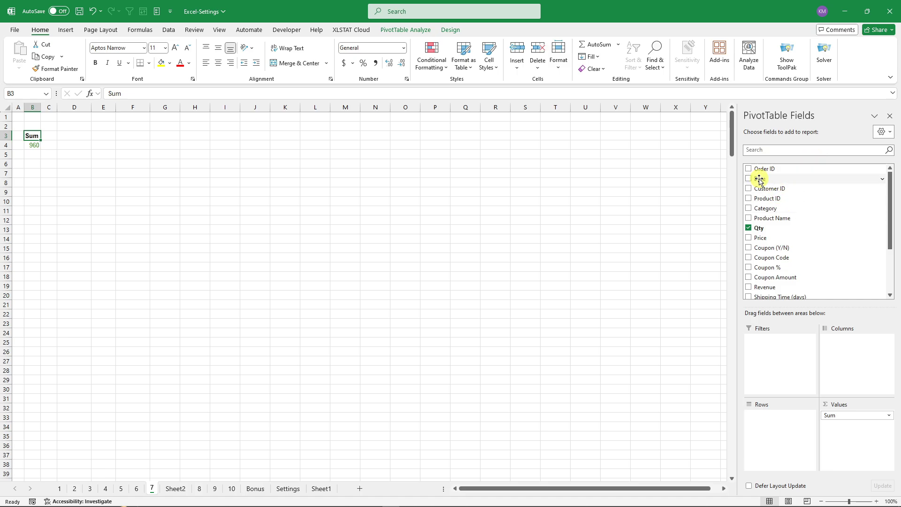
pyautogui.moveTo(759, 179); pyautogui.dragTo(764, 424)
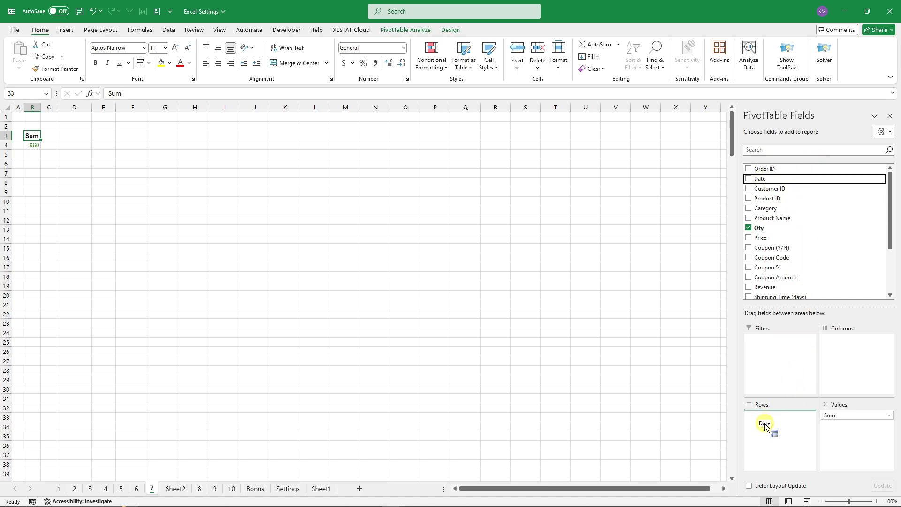
pyautogui.click(24, 147)
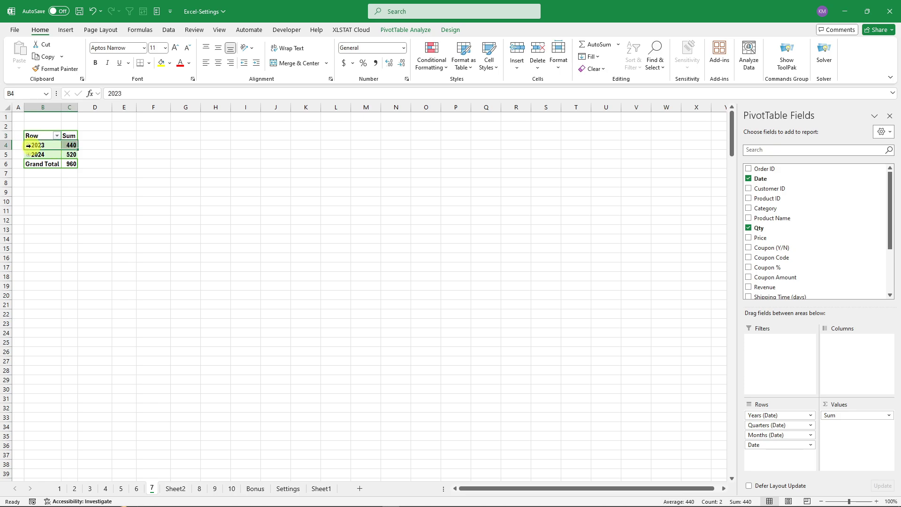
pyautogui.click(876, 503)
pyautogui.click(877, 503)
pyautogui.click(876, 503)
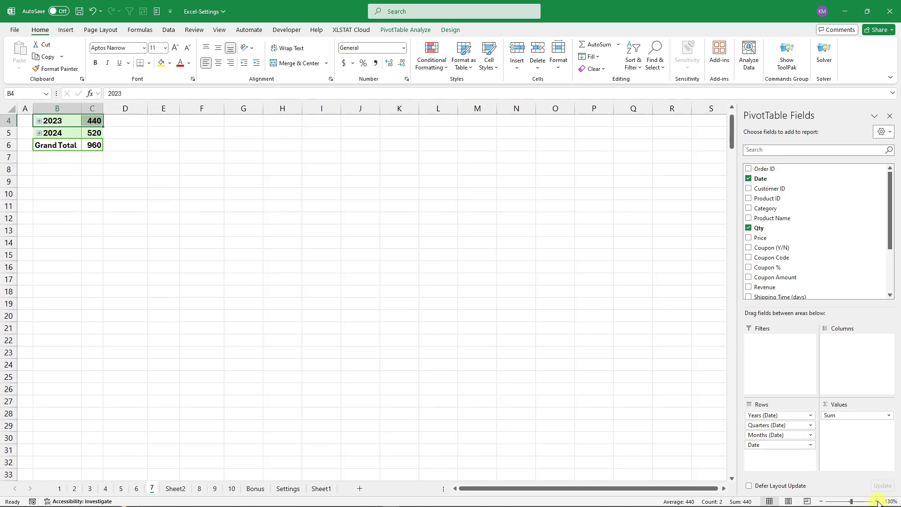
pyautogui.scroll(1, 328, 230)
pyautogui.click(40, 158)
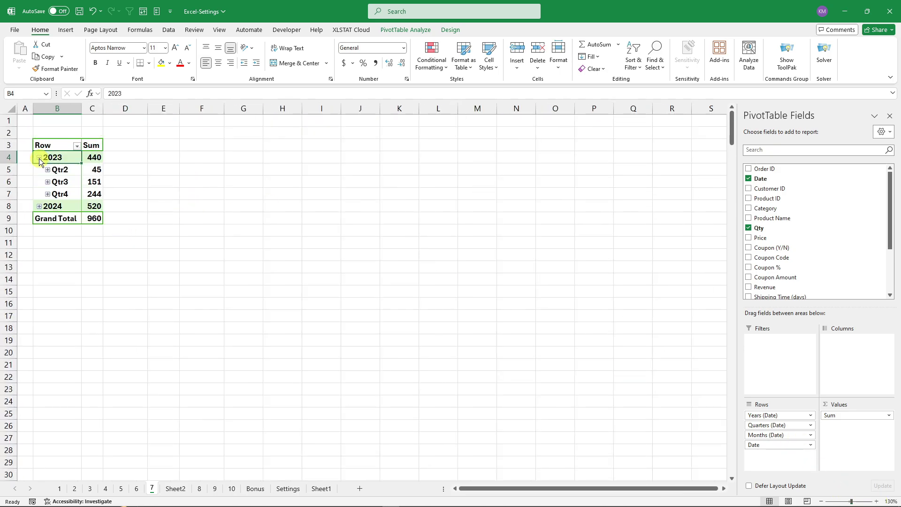
pyautogui.click(39, 158)
pyautogui.click(39, 170)
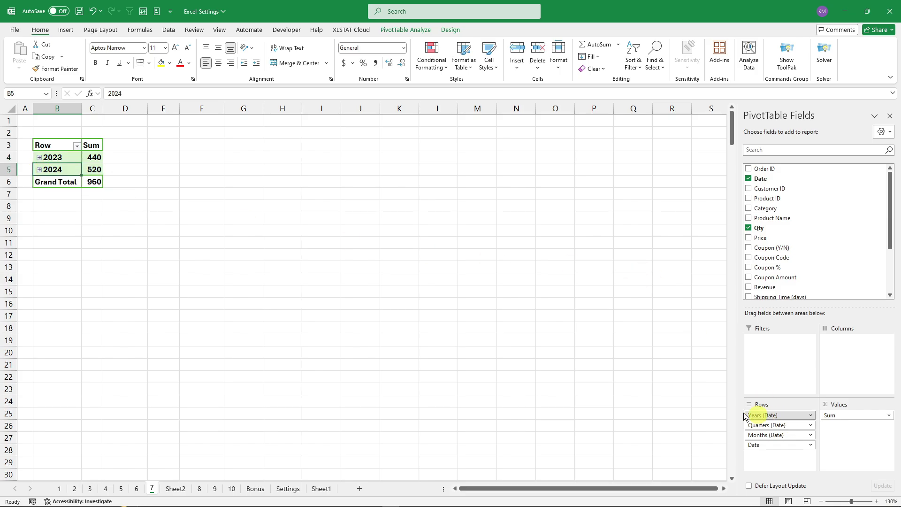
# - Remove the grouped date fields from Rows, restoring the single 960 total, and open Excel Options
pyautogui.moveTo(750, 415); pyautogui.dragTo(639, 410)
pyautogui.click(527, 303)
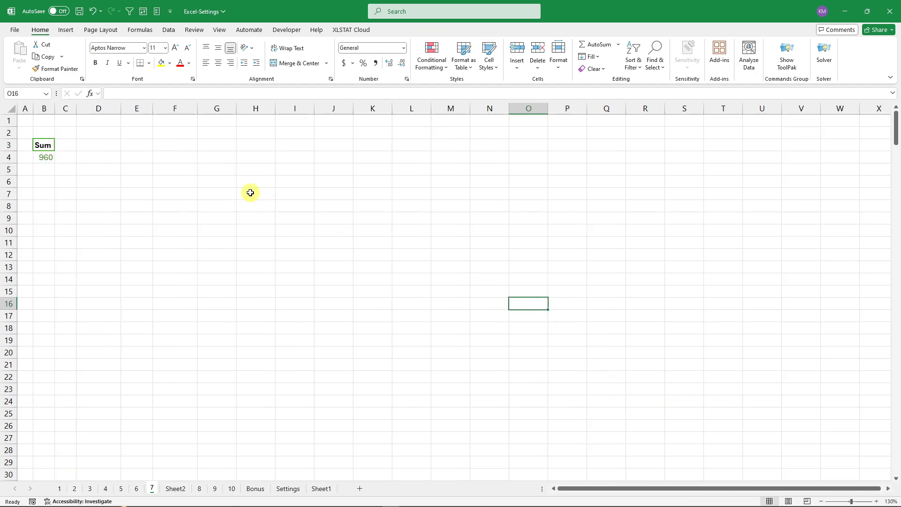
pyautogui.click(157, 12)
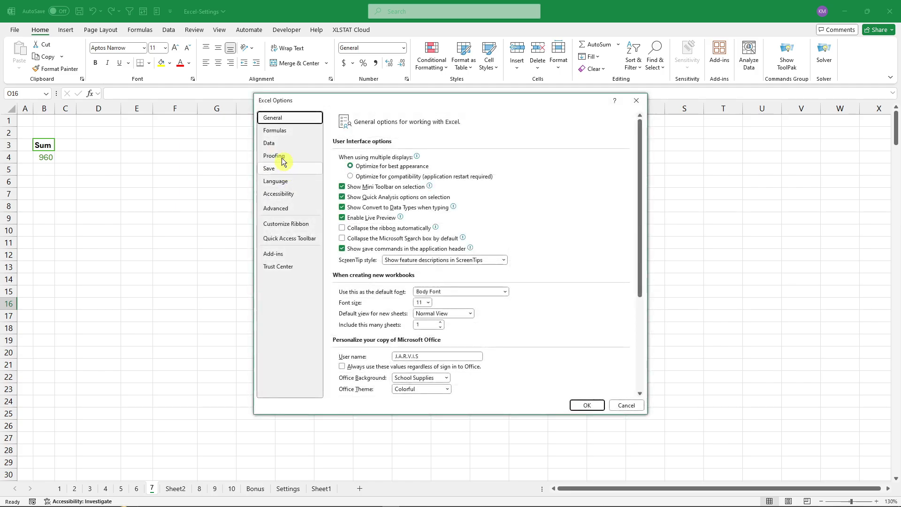
# - On the Data page, check 'Disable automatic grouping of Date/Time columns in PivotTables' and confirm
pyautogui.click(278, 143)
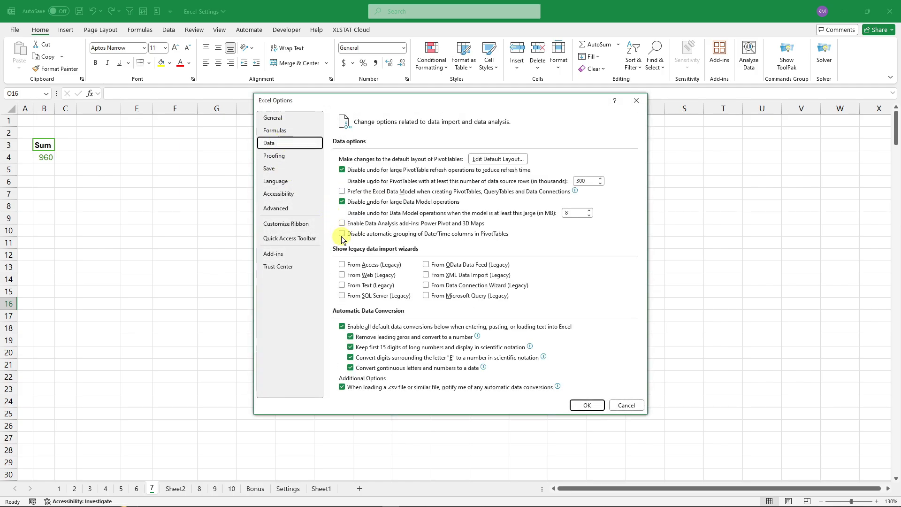
pyautogui.click(366, 233)
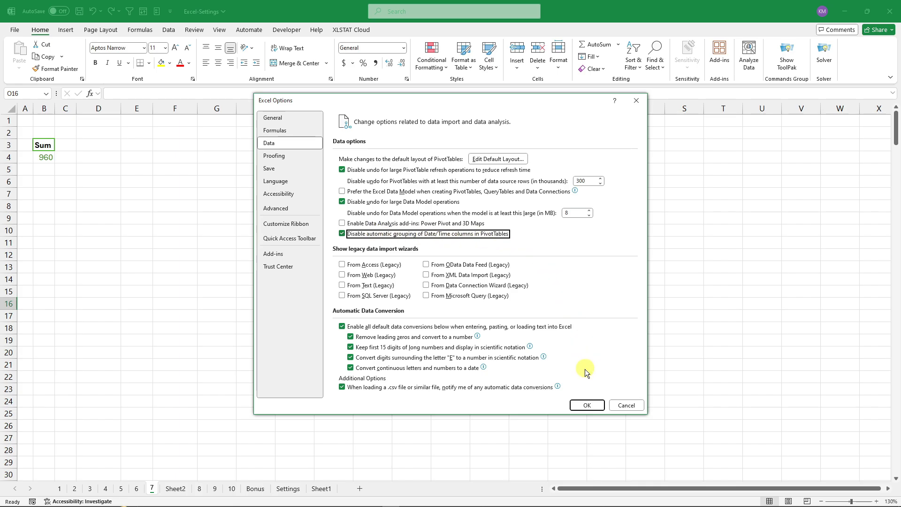
pyautogui.click(587, 405)
# - Drag Date into the sheet 7 pivot's Rows and check its individual ungrouped dates, such as 6/4/2023
pyautogui.click(53, 156)
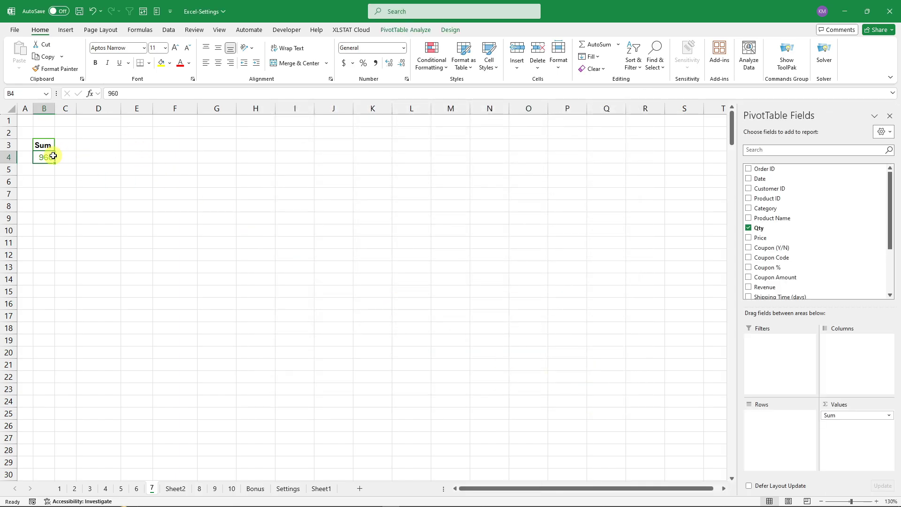
pyautogui.moveTo(783, 180); pyautogui.dragTo(774, 422)
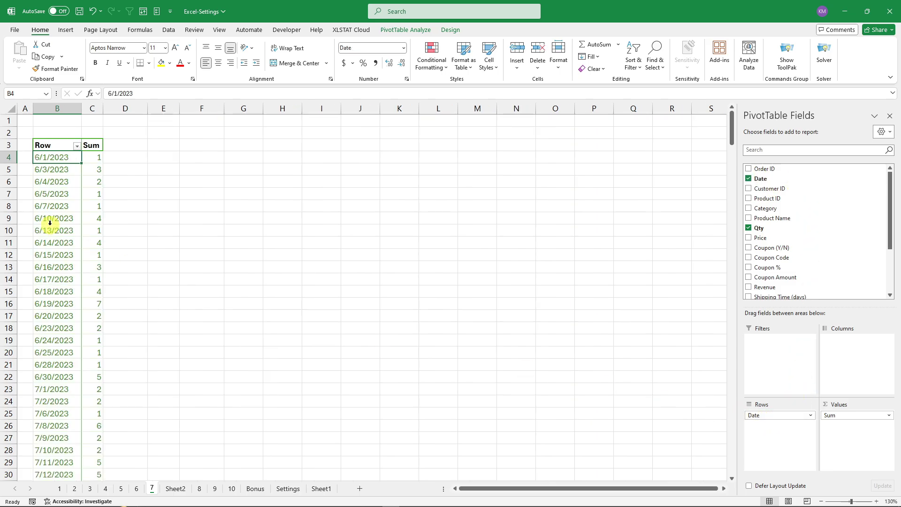
pyautogui.click(173, 189)
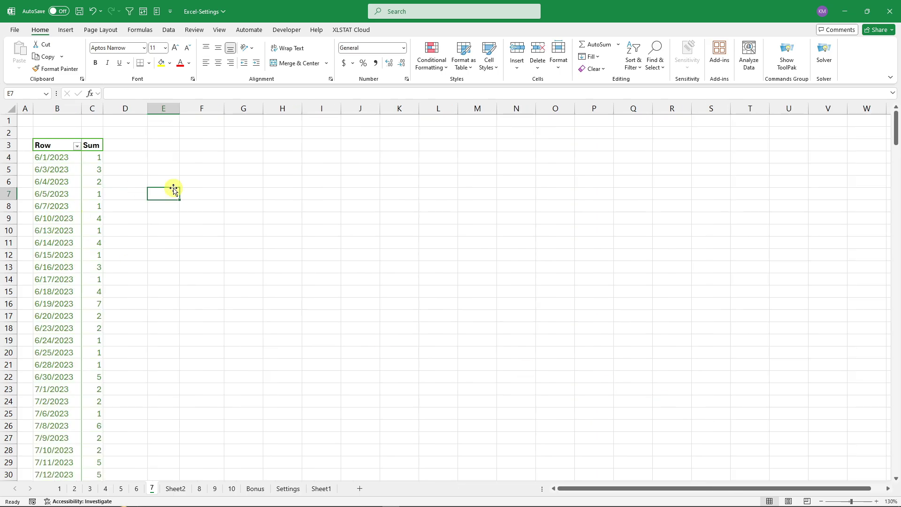
pyautogui.click(54, 157)
pyautogui.hotkey('ctrl', 'shift', 'Down')
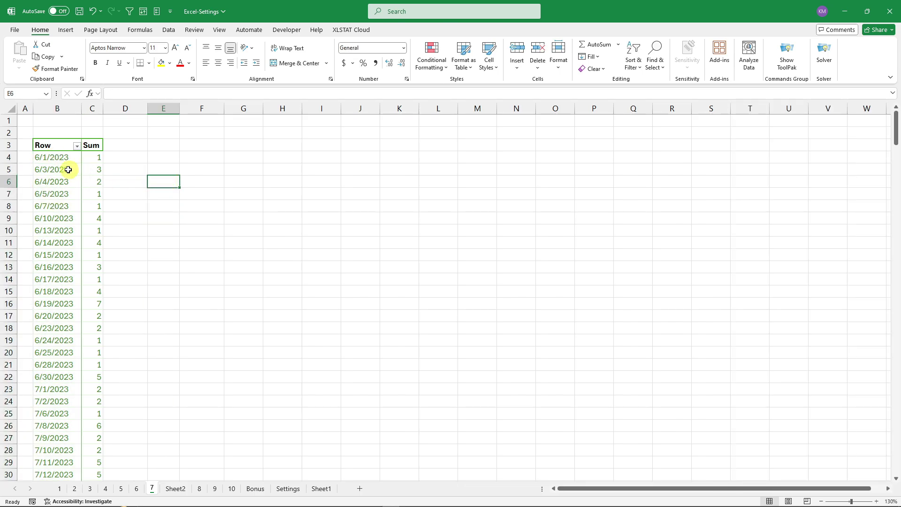
pyautogui.click(56, 157)
pyautogui.click(60, 187)
pyautogui.click(178, 182)
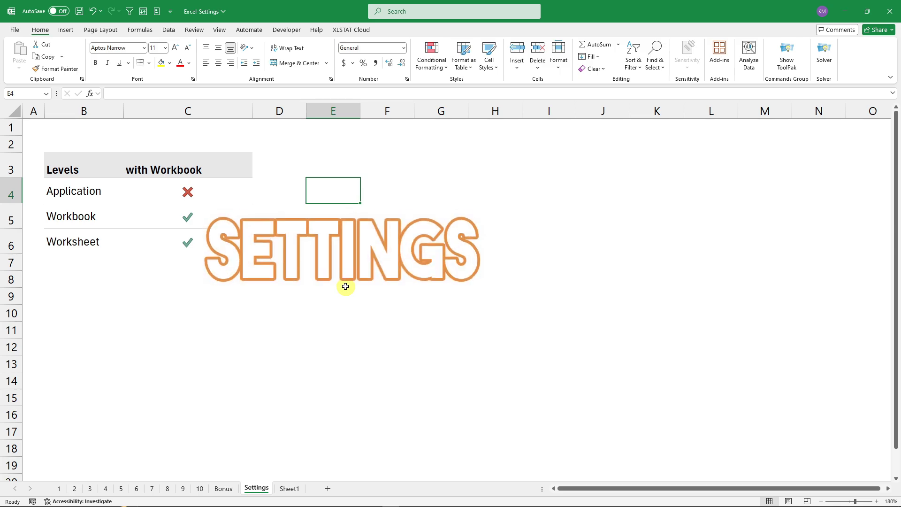
pyautogui.click(98, 190)
pyautogui.click(157, 167)
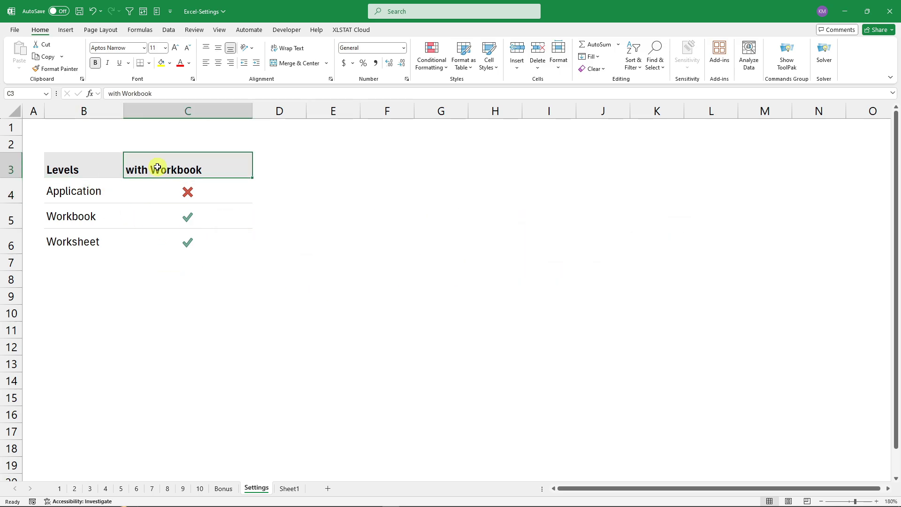
pyautogui.click(14, 30)
pyautogui.click(38, 481)
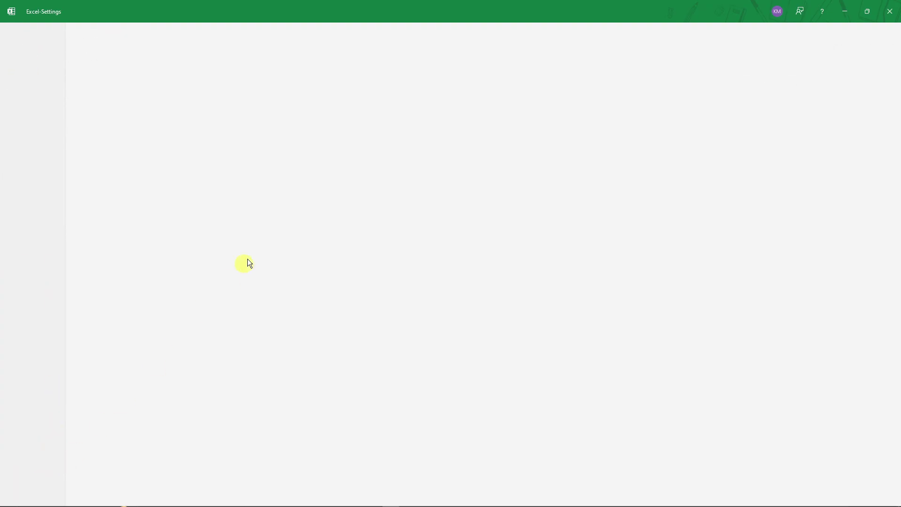
pyautogui.click(286, 206)
pyautogui.scroll(-1, 527, 256)
pyautogui.scroll(-20, 528, 256)
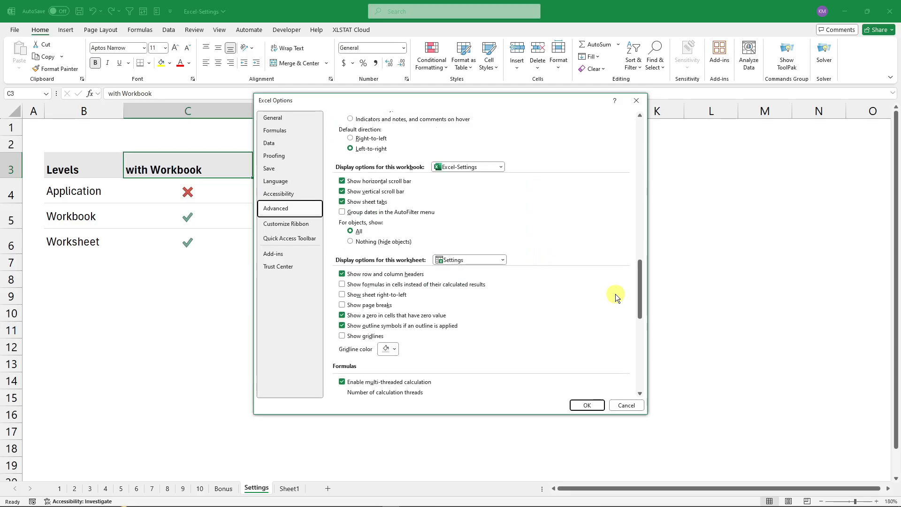
pyautogui.scroll(-1, 638, 295)
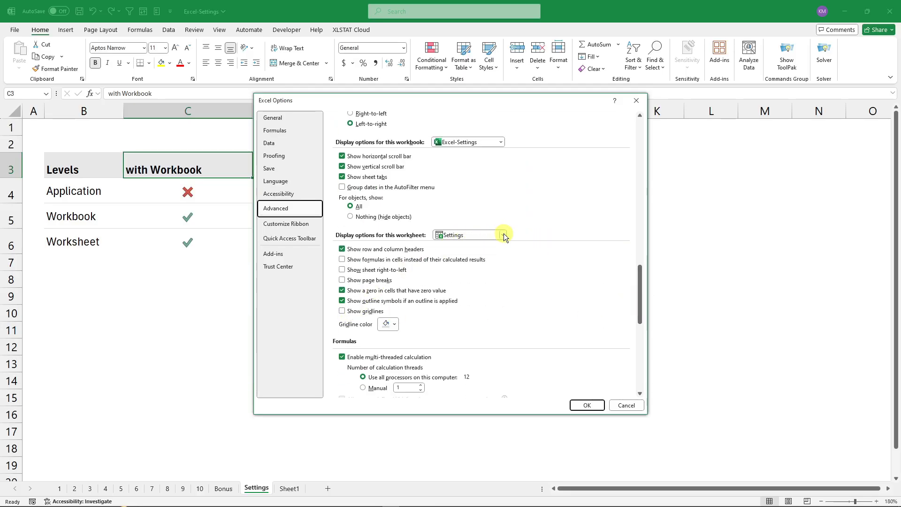
pyautogui.moveTo(640, 300); pyautogui.dragTo(628, 267)
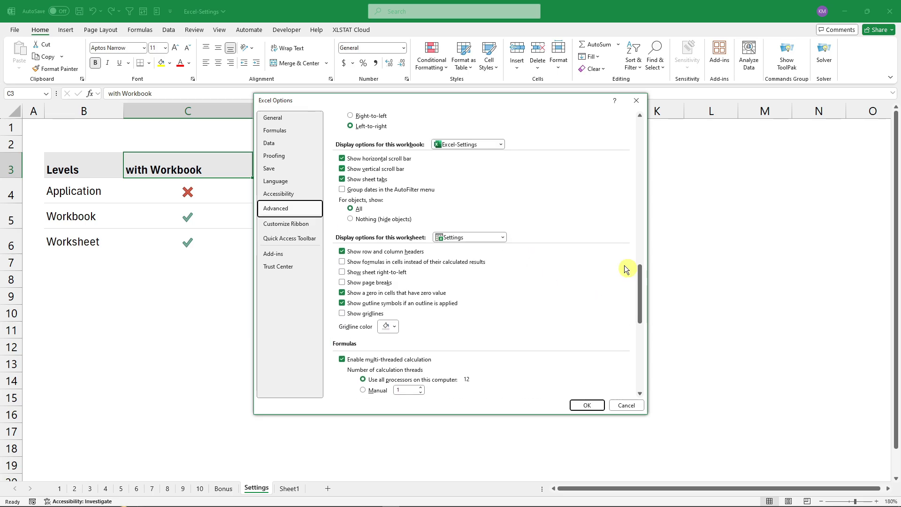
pyautogui.moveTo(640, 297); pyautogui.dragTo(641, 286)
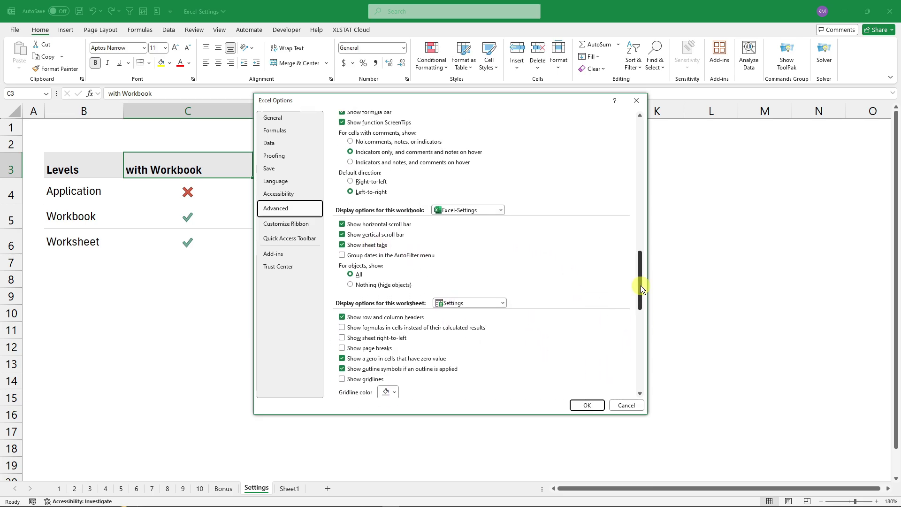
pyautogui.click(641, 101)
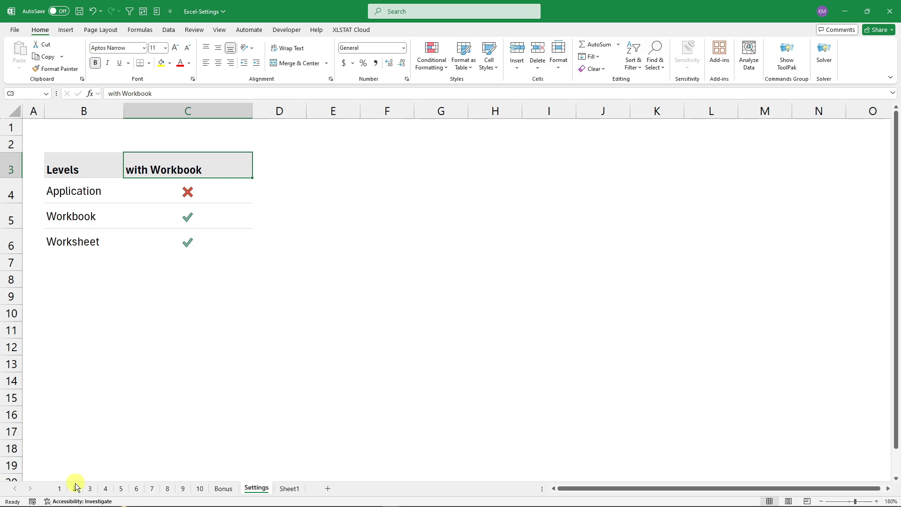
pyautogui.click(60, 488)
# - Go back to the Settings sheet and select cells E10, C5 and D5
pyautogui.scroll(-1, 110, 324)
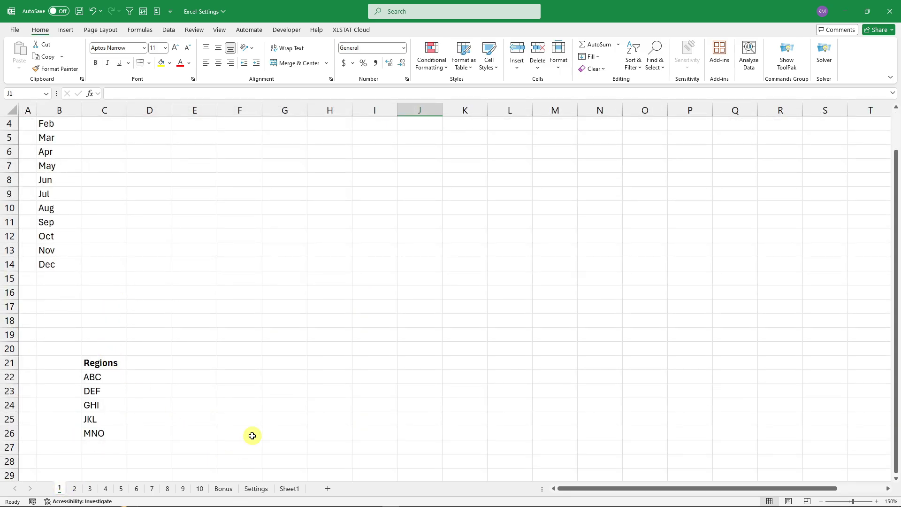
pyautogui.click(257, 489)
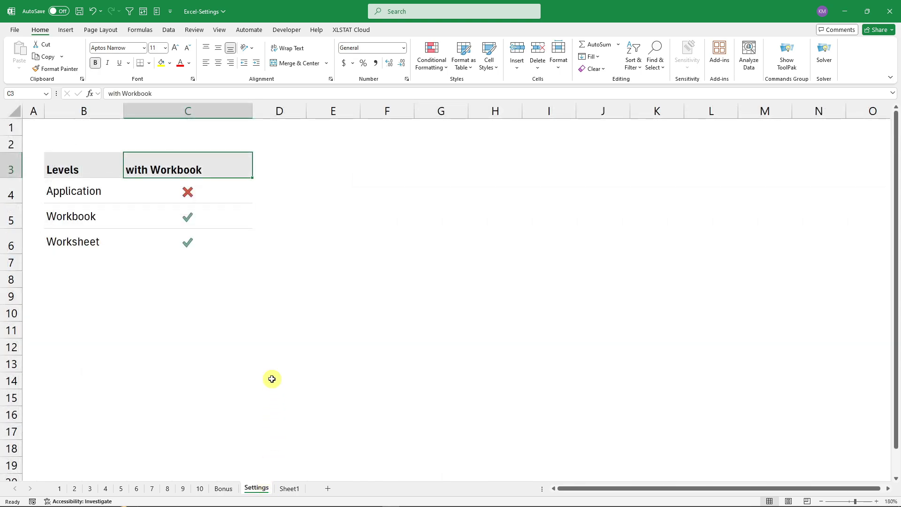
pyautogui.click(317, 318)
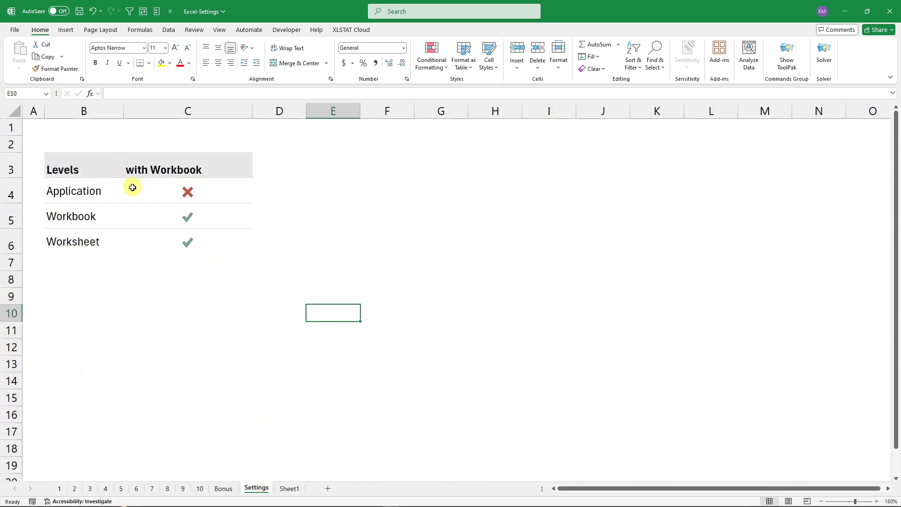
pyautogui.click(249, 209)
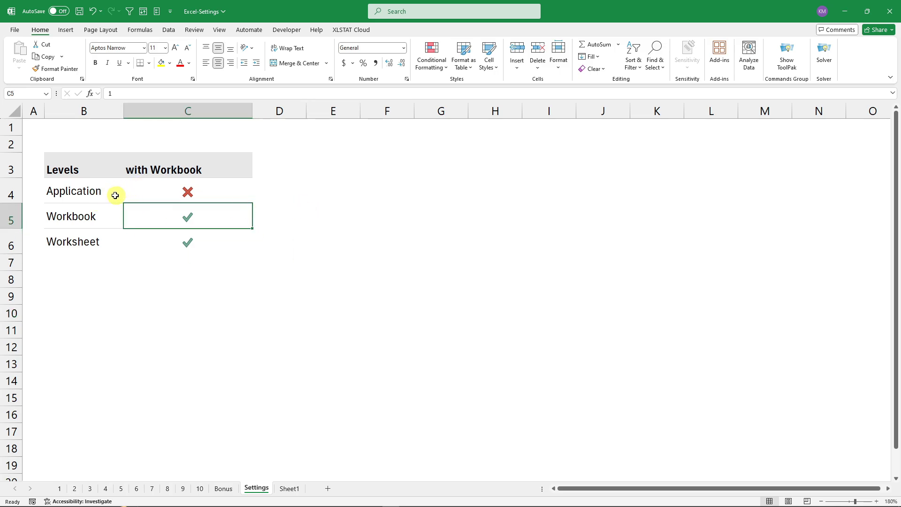
pyautogui.click(266, 212)
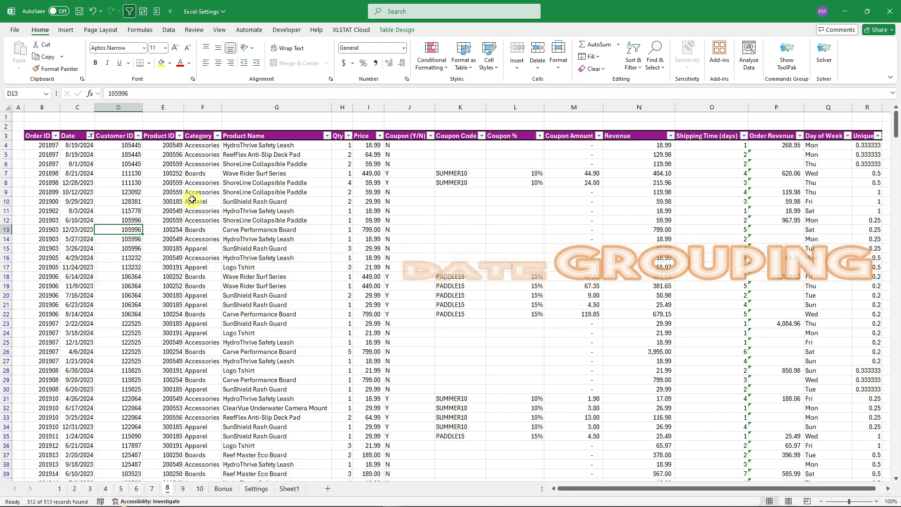
# - Check the Date filter list, where dates are grouped under 2024, and close it unchanged
pyautogui.click(90, 137)
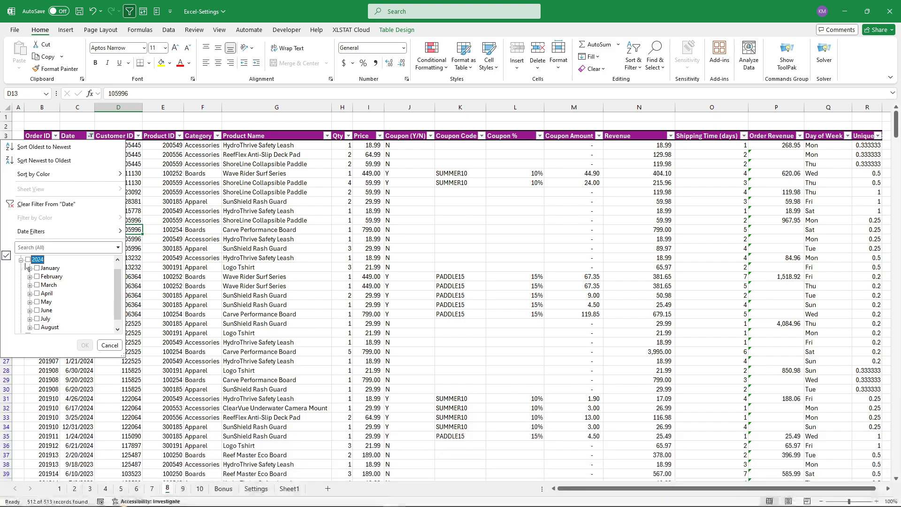
pyautogui.click(21, 260)
pyautogui.click(109, 345)
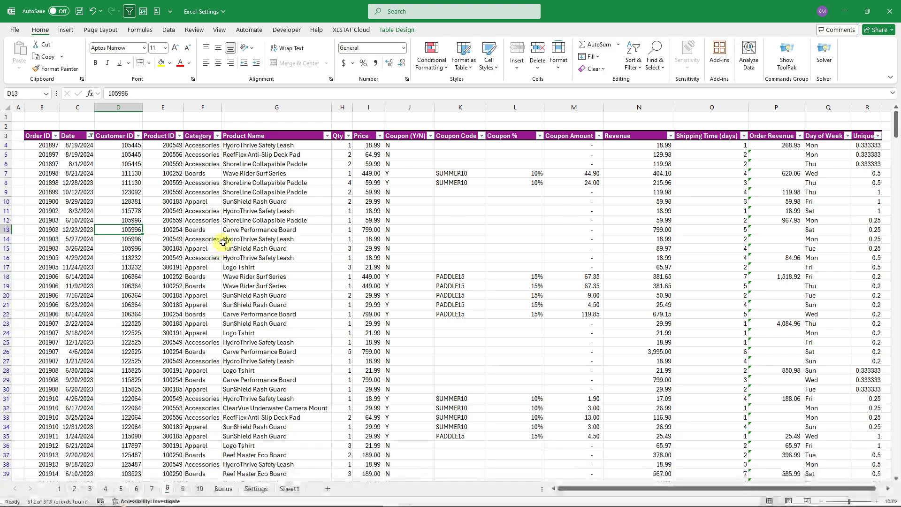
# - Turn off 'Group dates in the AutoFilter menu' in Advanced Options
pyautogui.click(158, 12)
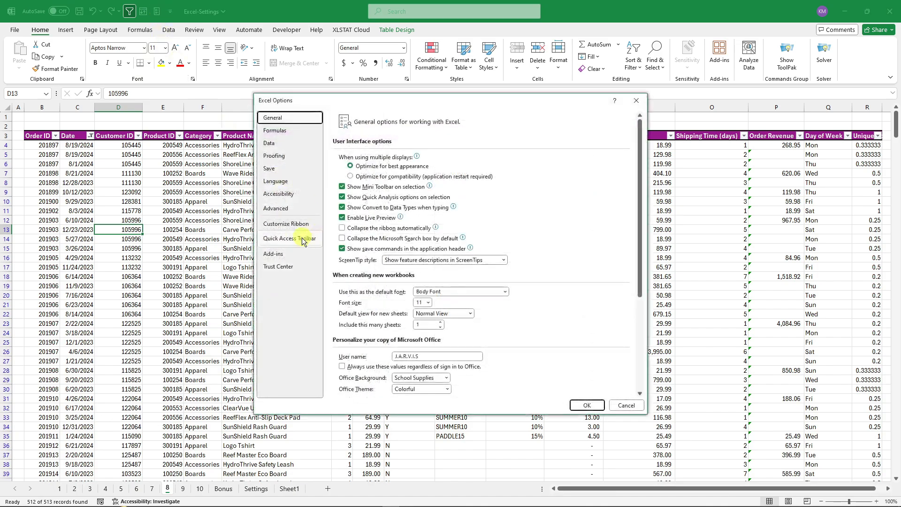
pyautogui.click(295, 207)
pyautogui.scroll(-10, 475, 266)
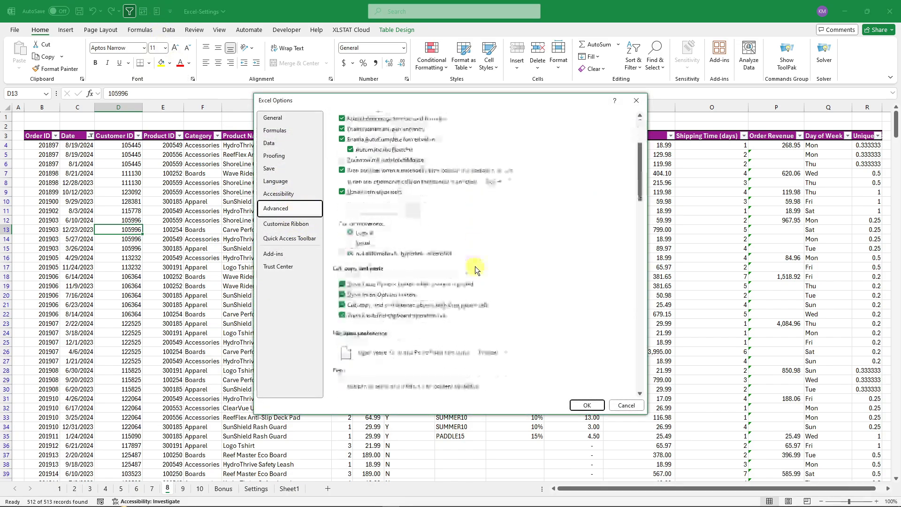
pyautogui.scroll(-7, 474, 266)
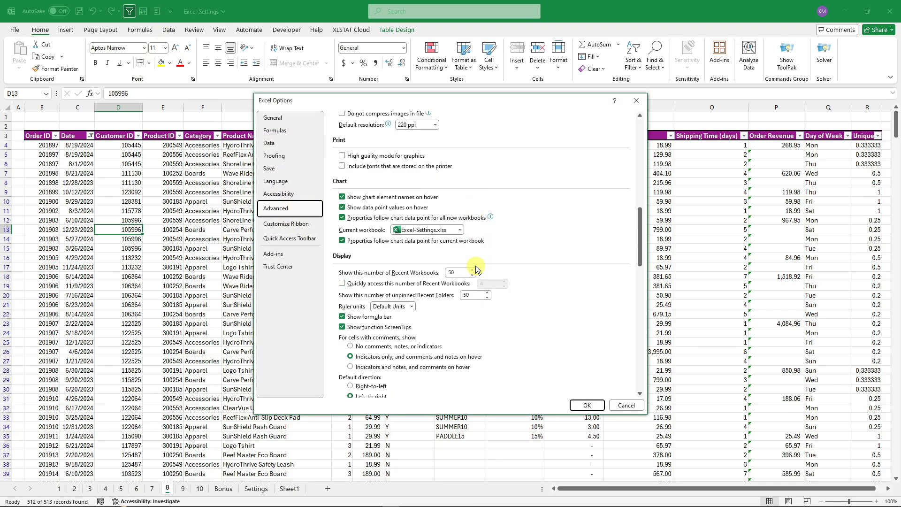
pyautogui.scroll(-6, 475, 266)
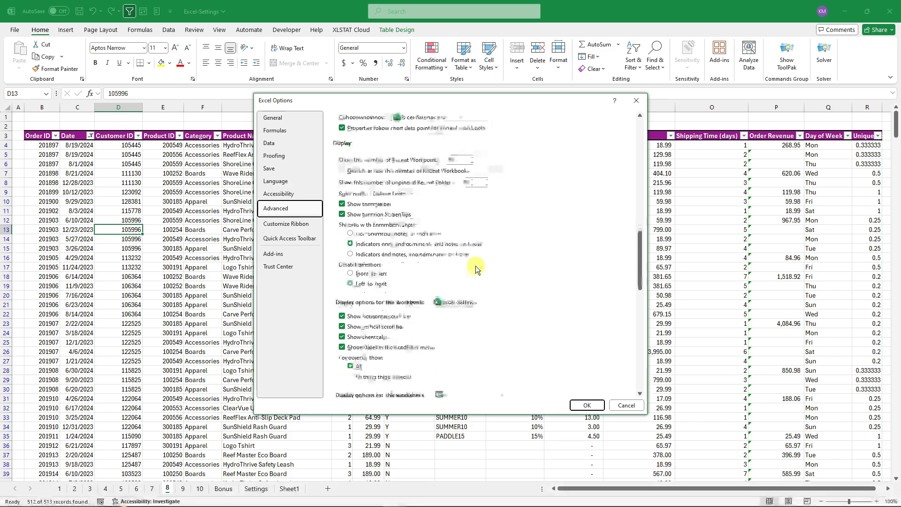
pyautogui.scroll(-1, 467, 255)
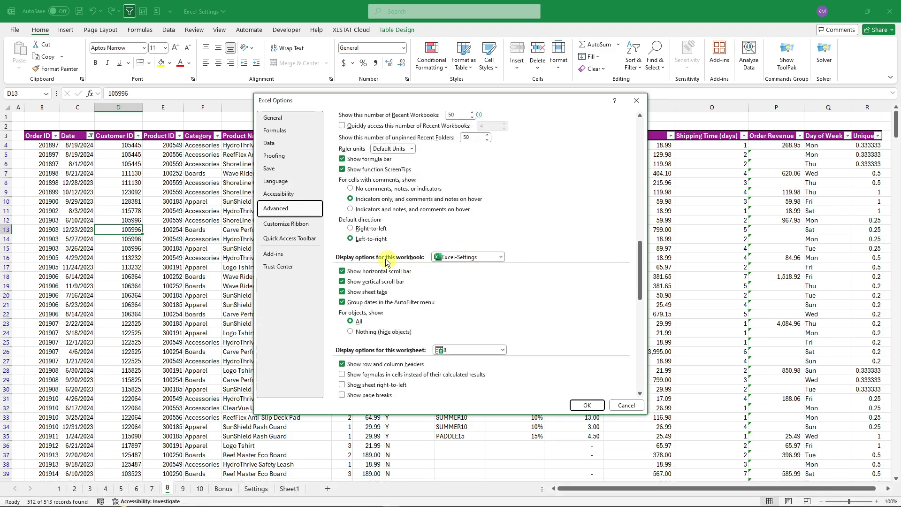
pyautogui.click(349, 301)
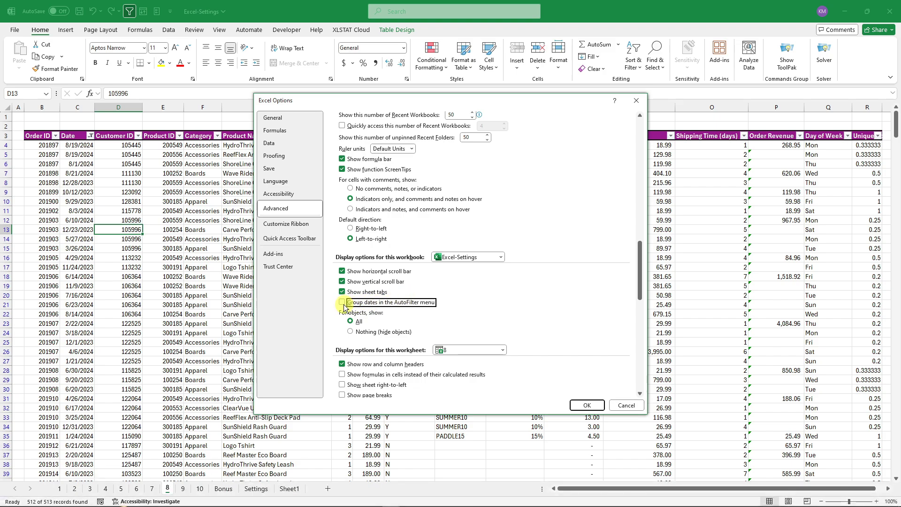
pyautogui.click(587, 405)
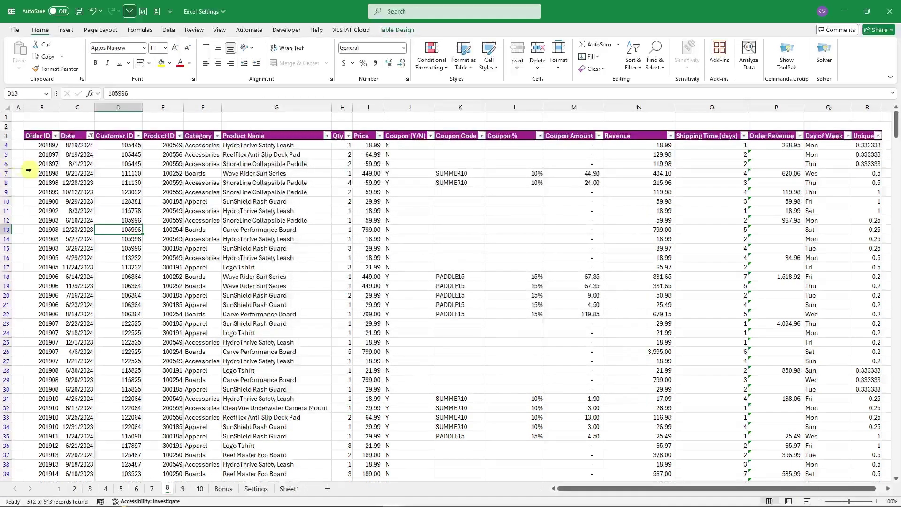
# - Confirm the Date filter now lists individual dates, then move to sheet 9
pyautogui.click(91, 136)
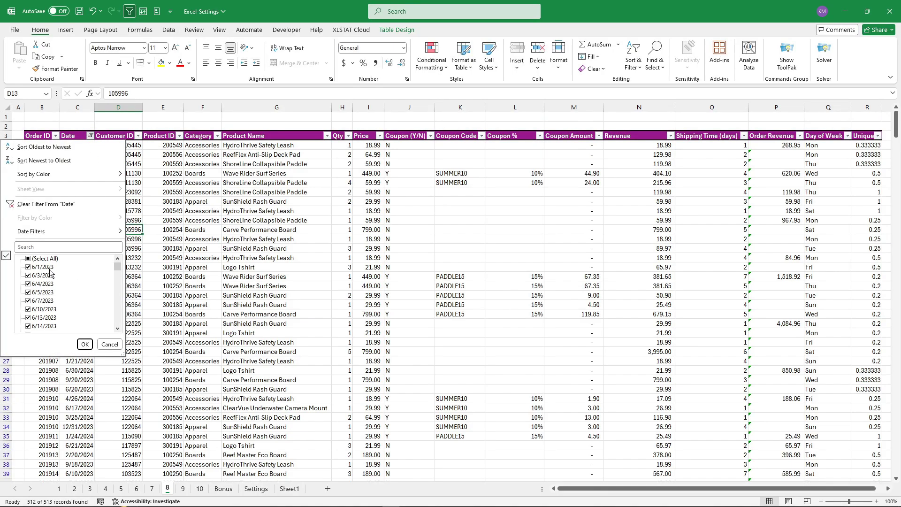
pyautogui.moveTo(118, 273)
pyautogui.mouseDown()
pyautogui.moveTo(118, 314)
pyautogui.moveTo(117, 288)
pyautogui.mouseUp()
pyautogui.click(85, 344)
pyautogui.hotkey('ctrl', 'pagedown')
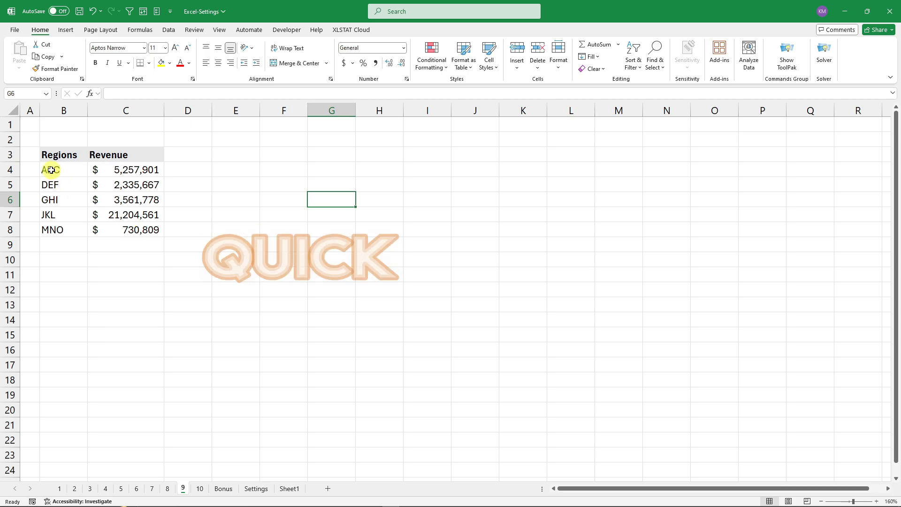
# - Add Quick Analysis row-total sums for B4:C8 into column D and widen column D
pyautogui.moveTo(51, 169); pyautogui.dragTo(140, 230)
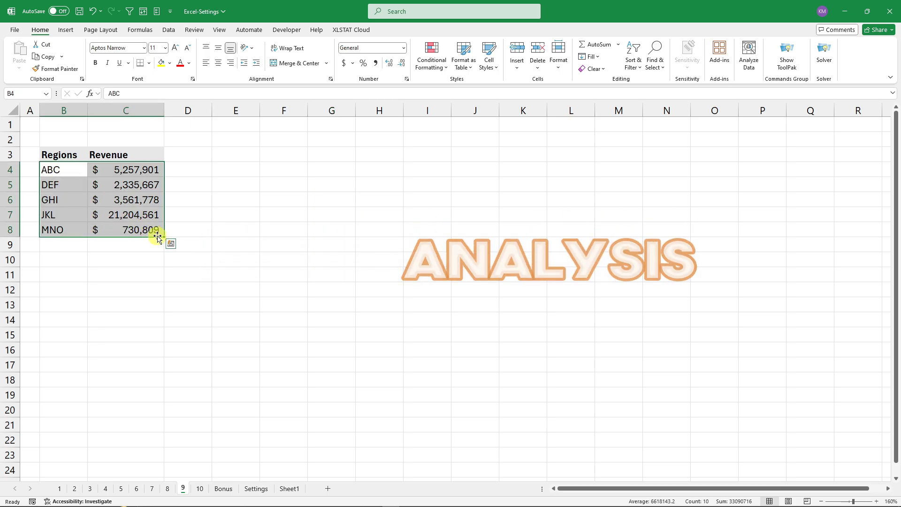
pyautogui.click(170, 245)
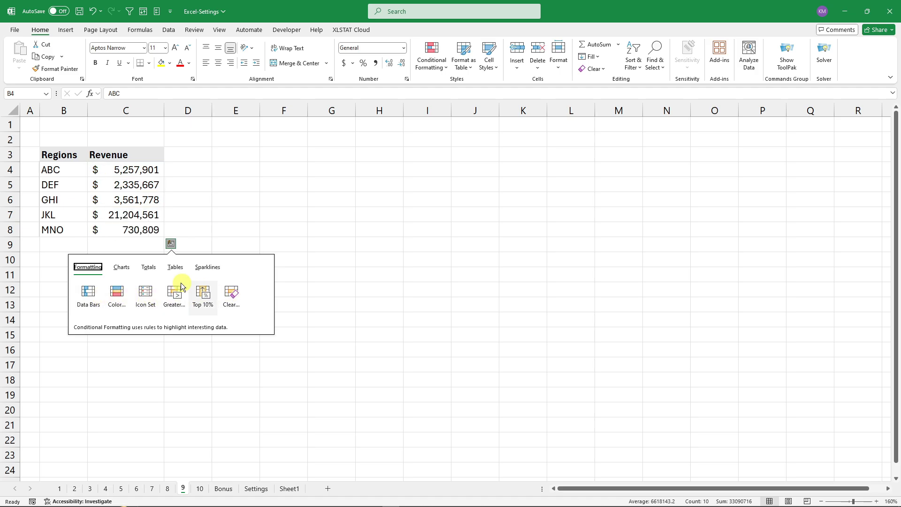
pyautogui.click(147, 269)
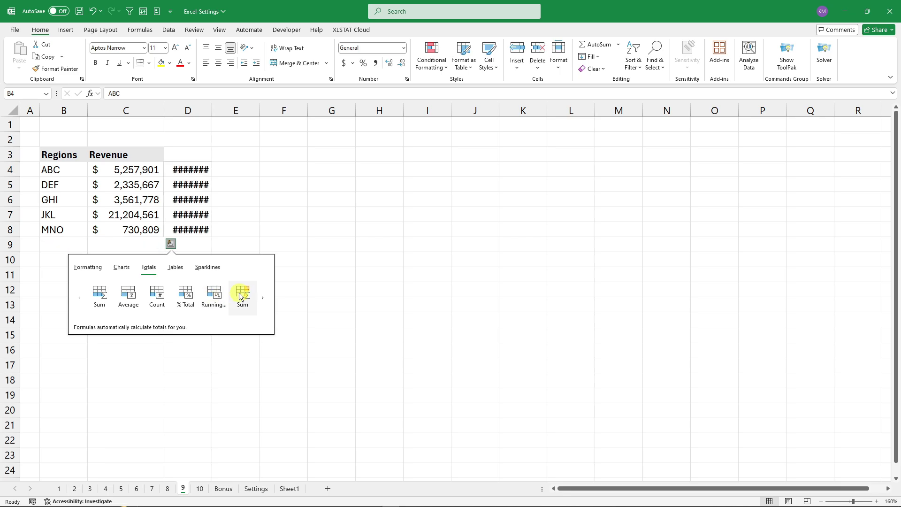
pyautogui.click(263, 298)
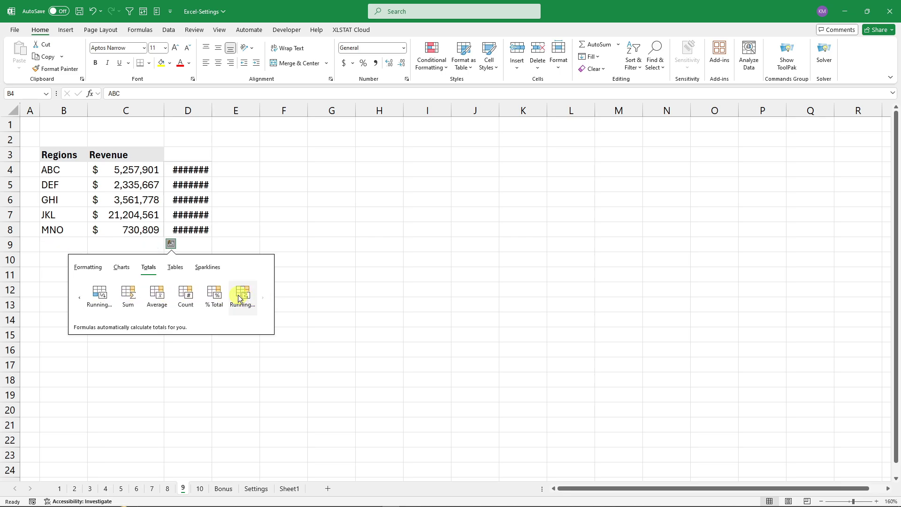
pyautogui.click(128, 298)
pyautogui.moveTo(212, 112); pyautogui.dragTo(255, 116)
pyautogui.click(312, 143)
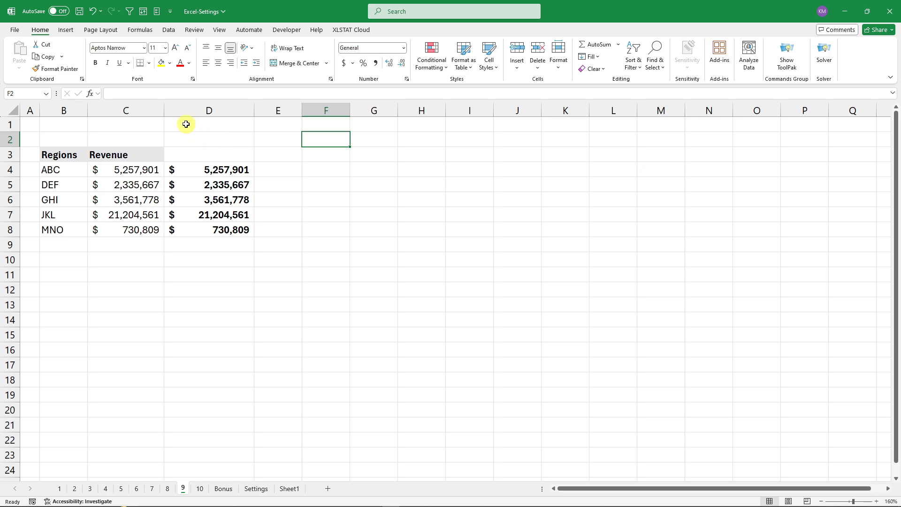
# - Toggle Show Quick Analysis options off, test selecting B4:C8, then switch it back on
pyautogui.click(159, 14)
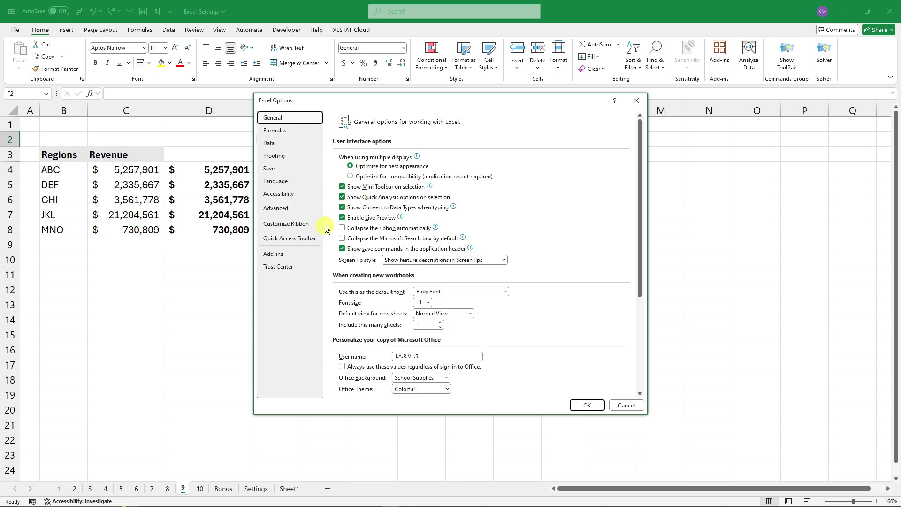
pyautogui.click(364, 198)
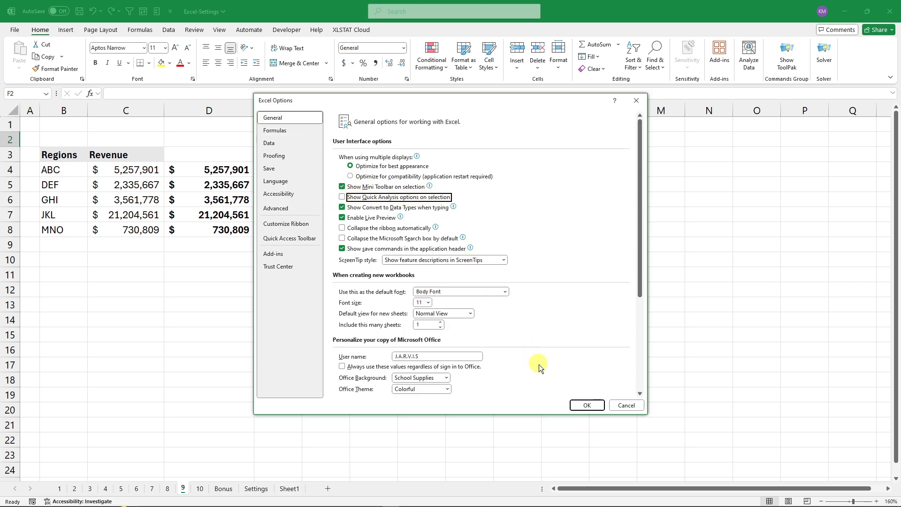
pyautogui.click(587, 405)
pyautogui.click(208, 305)
pyautogui.moveTo(68, 173); pyautogui.dragTo(153, 233)
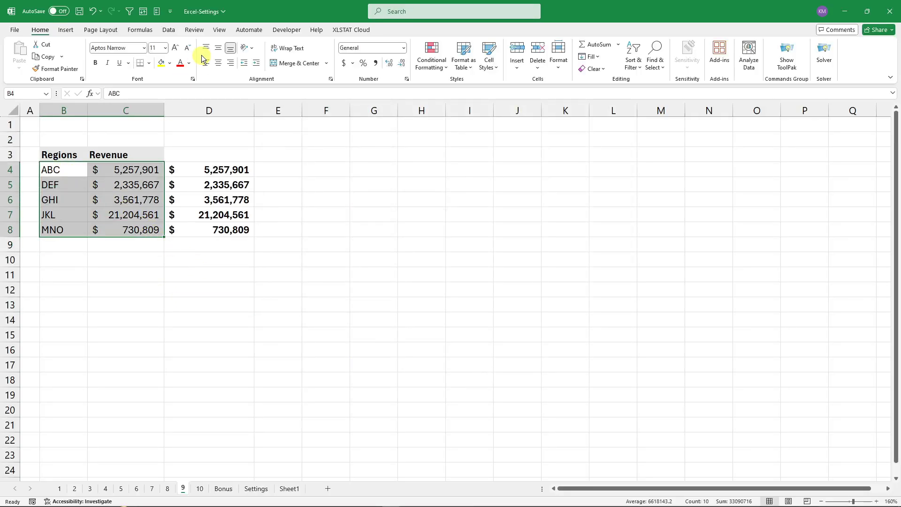
pyautogui.click(342, 205)
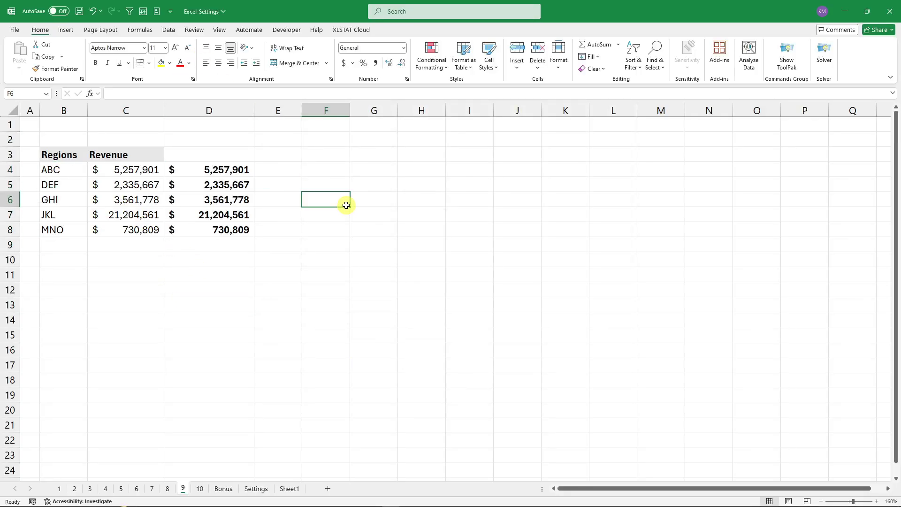
pyautogui.click(156, 11)
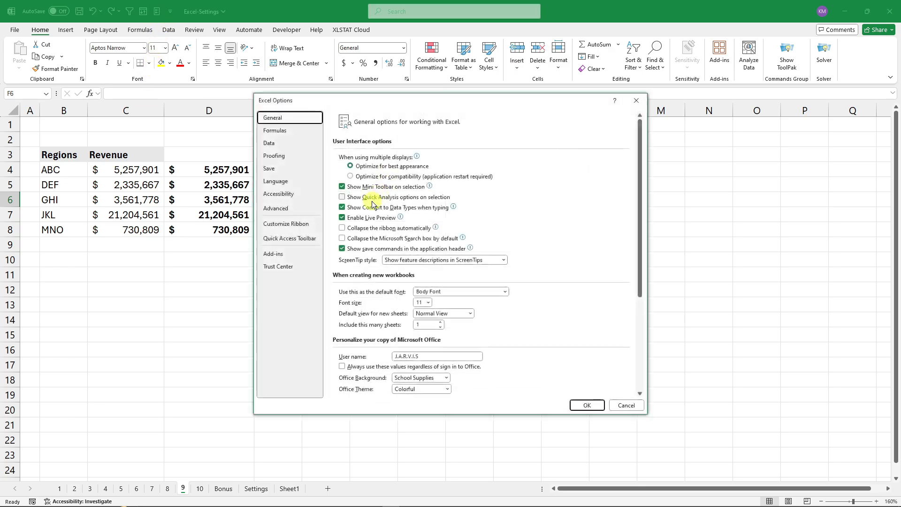
pyautogui.click(342, 196)
pyautogui.click(586, 405)
# - Apply a Quick Analysis green-to-red colour scale to the revenue values in C4:C8
pyautogui.click(140, 284)
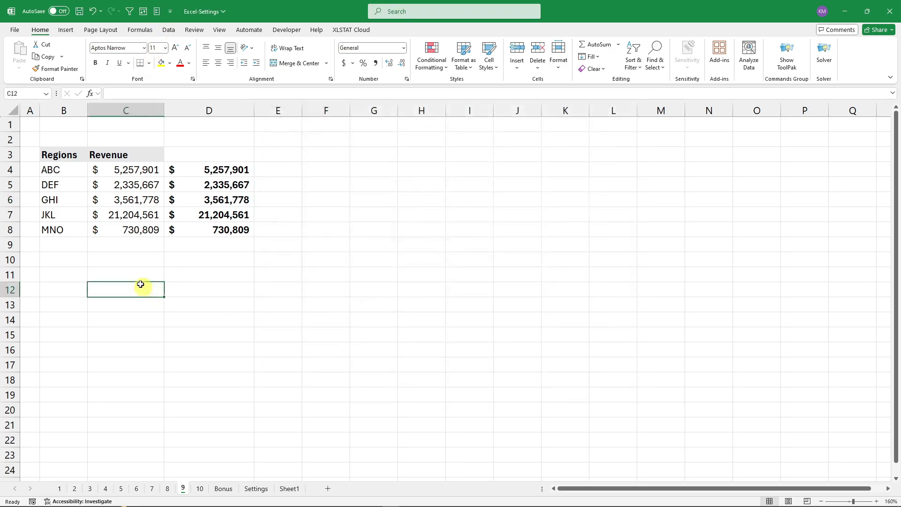
pyautogui.moveTo(64, 168); pyautogui.dragTo(145, 224)
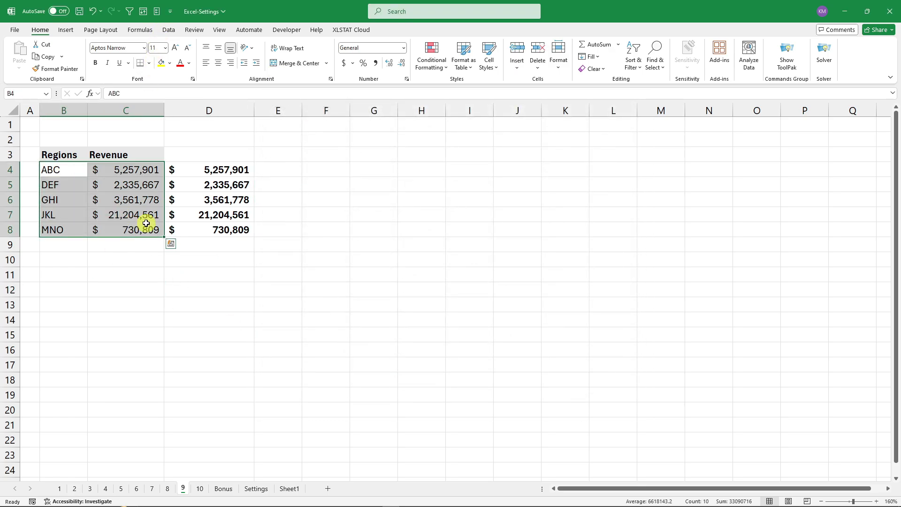
pyautogui.click(170, 245)
pyautogui.click(120, 299)
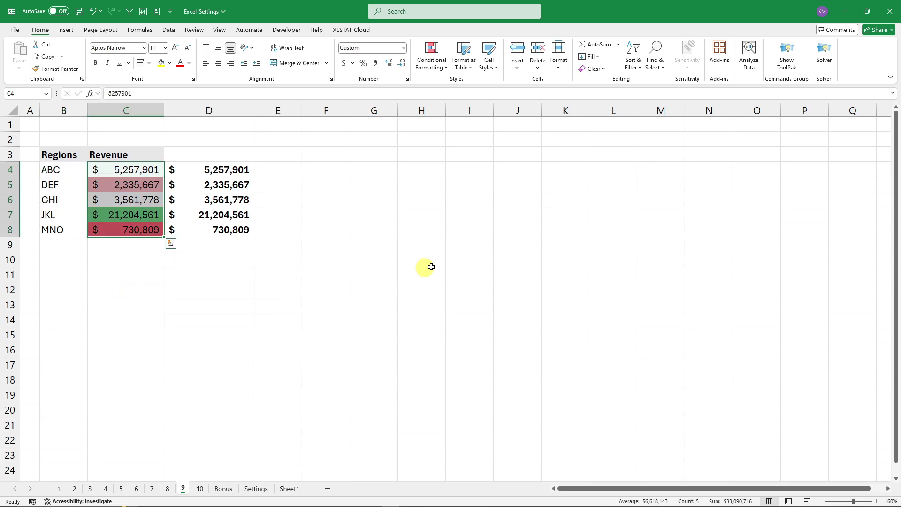
pyautogui.click(455, 260)
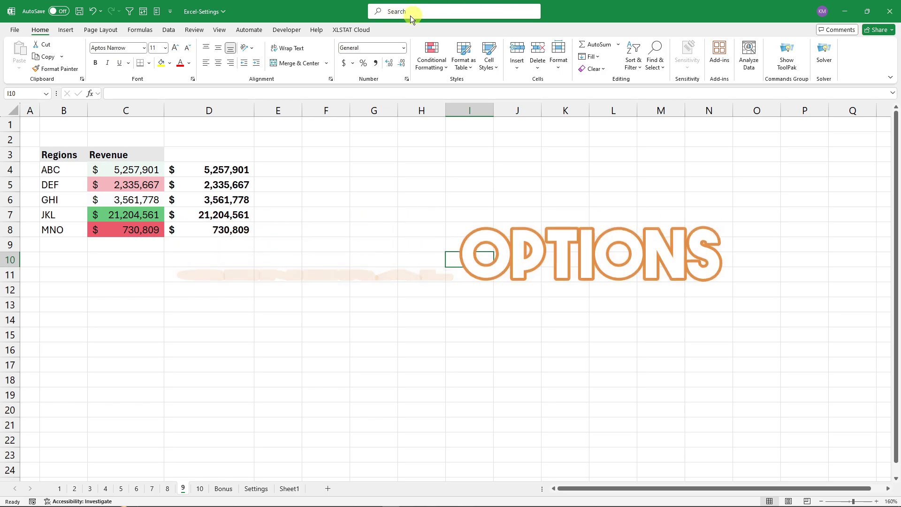
# - Enable 'Collapse the Microsoft Search box by default' in General Options and test expanding it
pyautogui.click(157, 11)
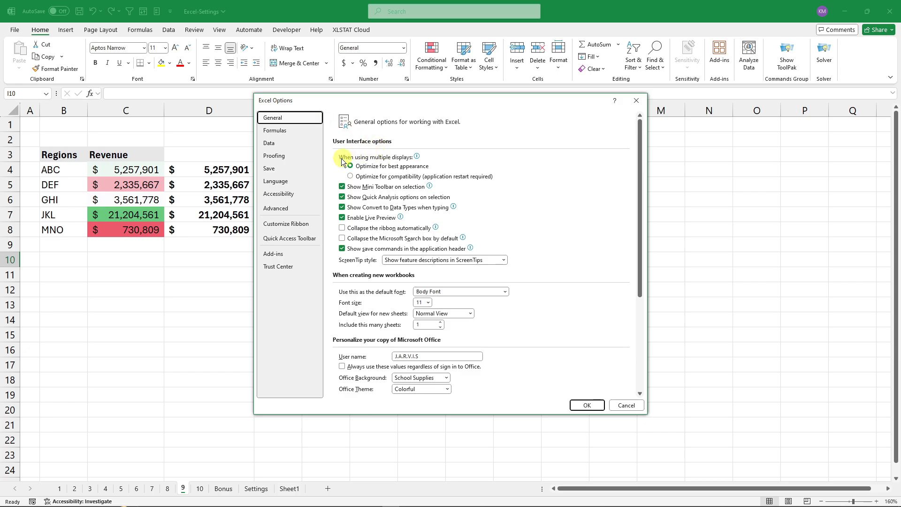
pyautogui.click(342, 228)
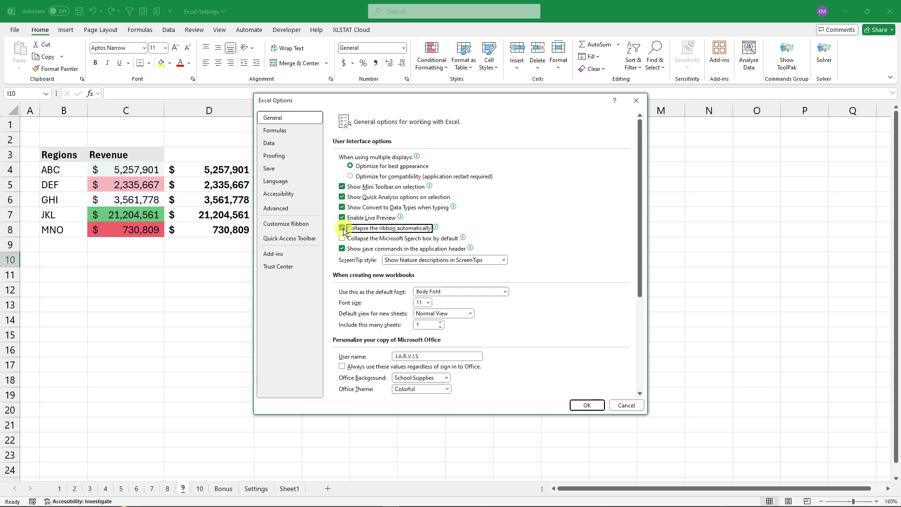
pyautogui.click(342, 238)
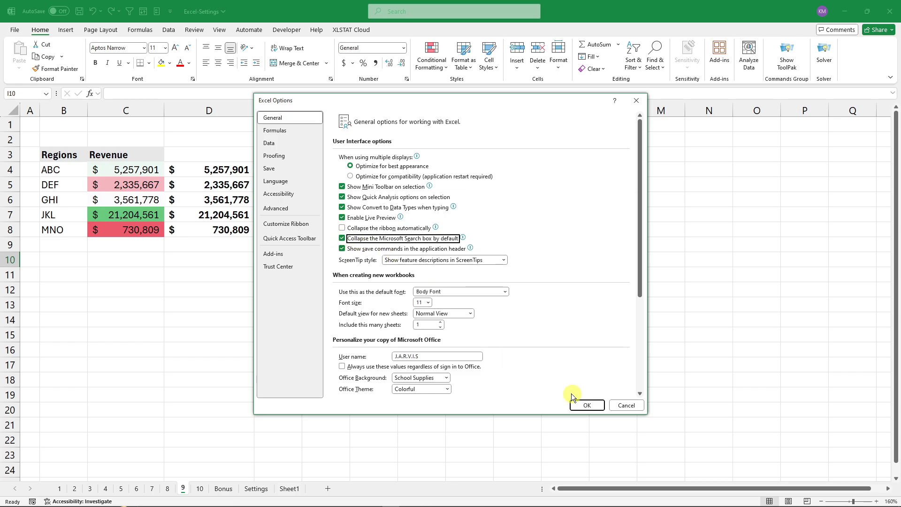
pyautogui.click(585, 405)
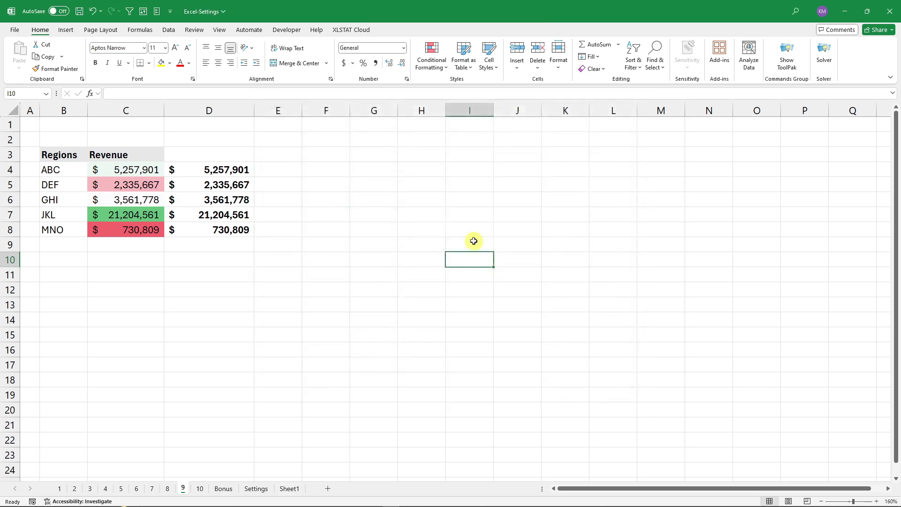
pyautogui.click(795, 15)
pyautogui.click(602, 292)
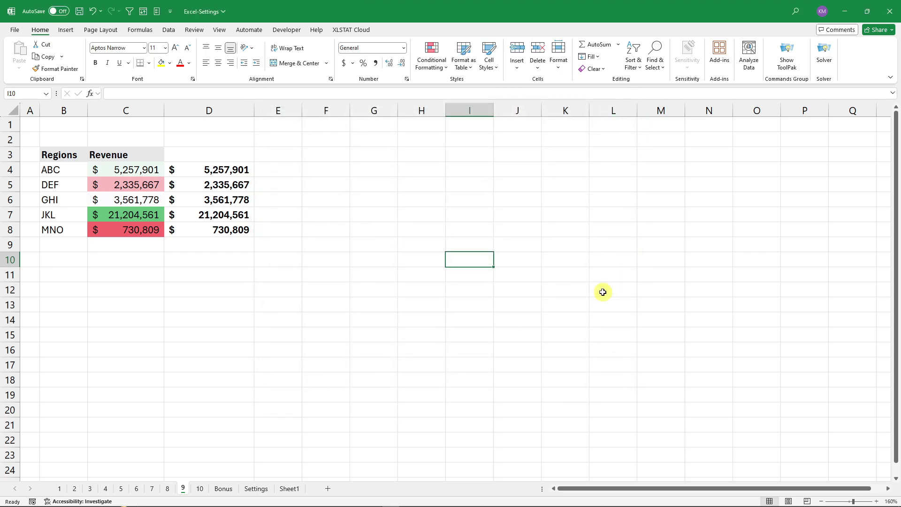
# - Review new-workbook defaults in General Options: Body Font, size 11, one sheet, unchanged
pyautogui.click(156, 12)
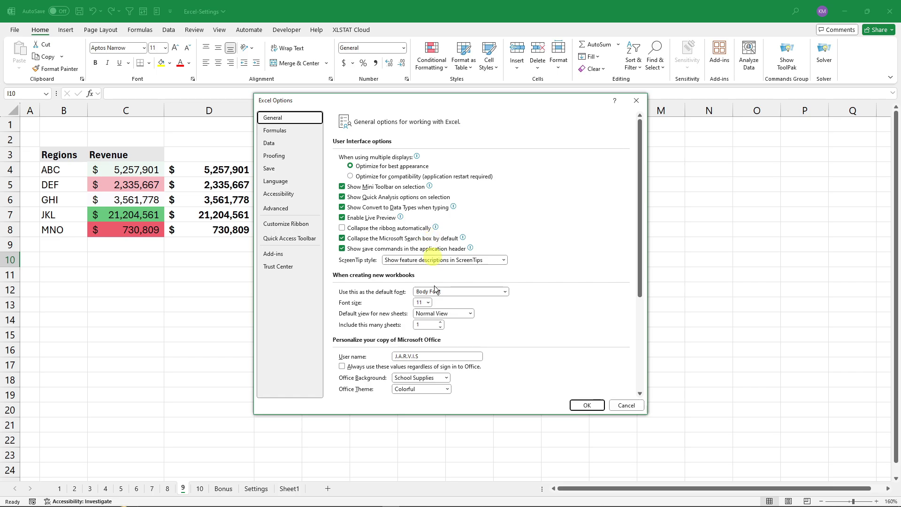
pyautogui.doubleClick(428, 324)
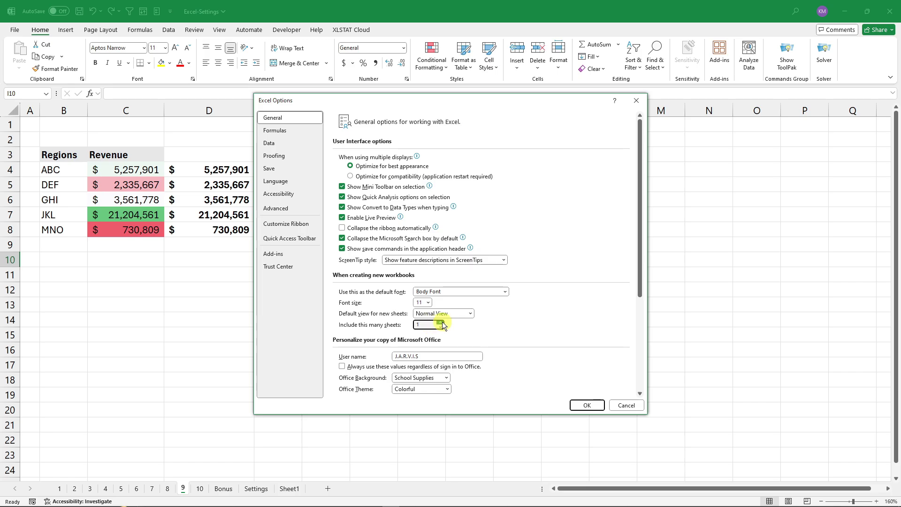
pyautogui.doubleClick(426, 325)
pyautogui.click(587, 405)
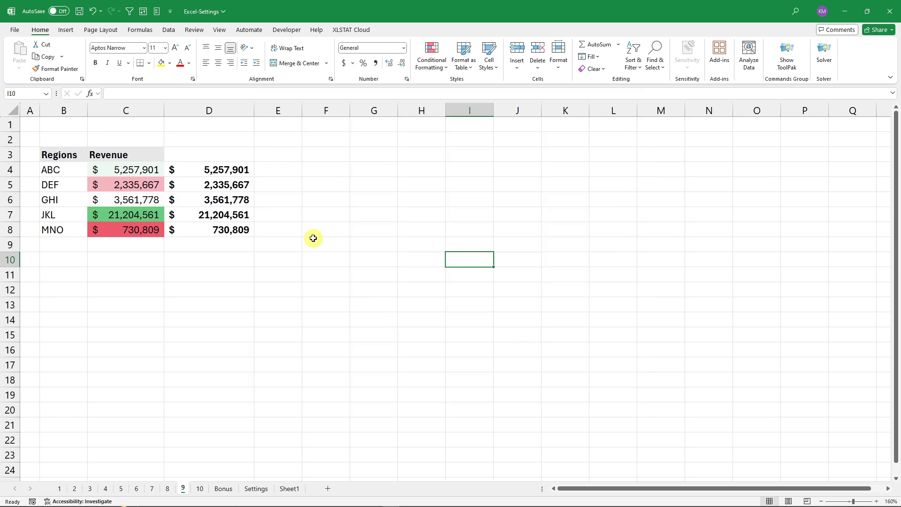
pyautogui.click(157, 11)
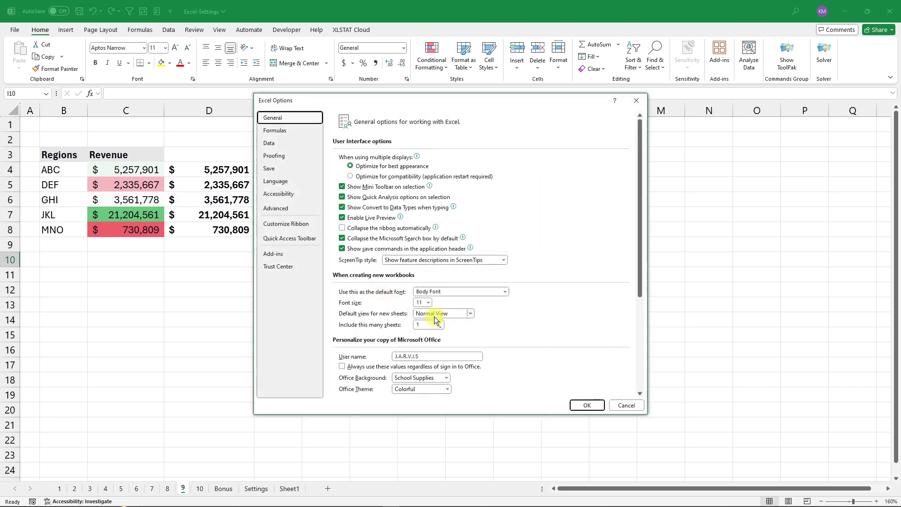
pyautogui.click(506, 292)
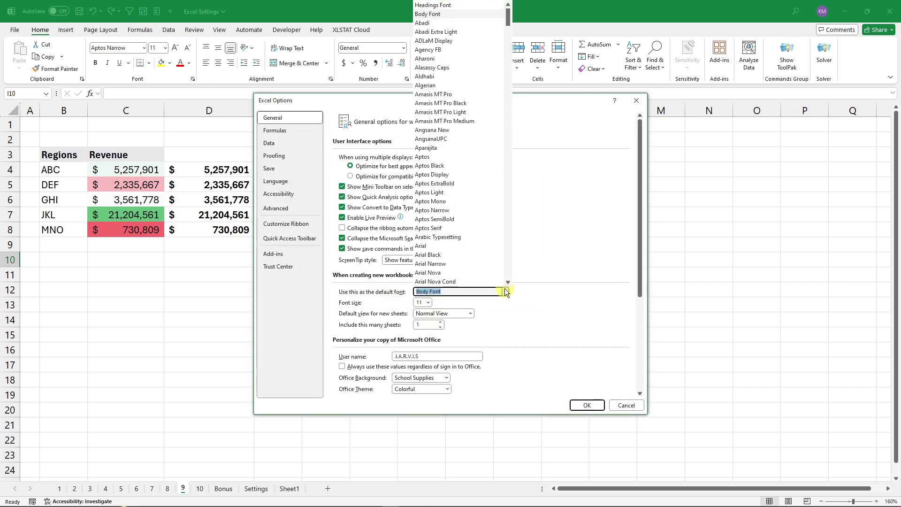
pyautogui.click(424, 301)
pyautogui.click(430, 303)
pyautogui.click(430, 304)
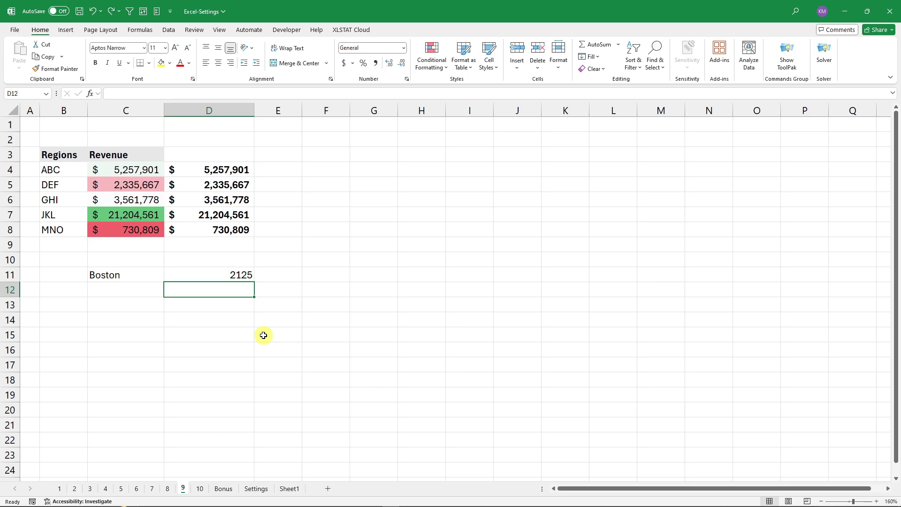
# - Enter 02125 as a plain number in D12, which drops the leading zero
pyautogui.click(119, 275)
pyautogui.click(212, 269)
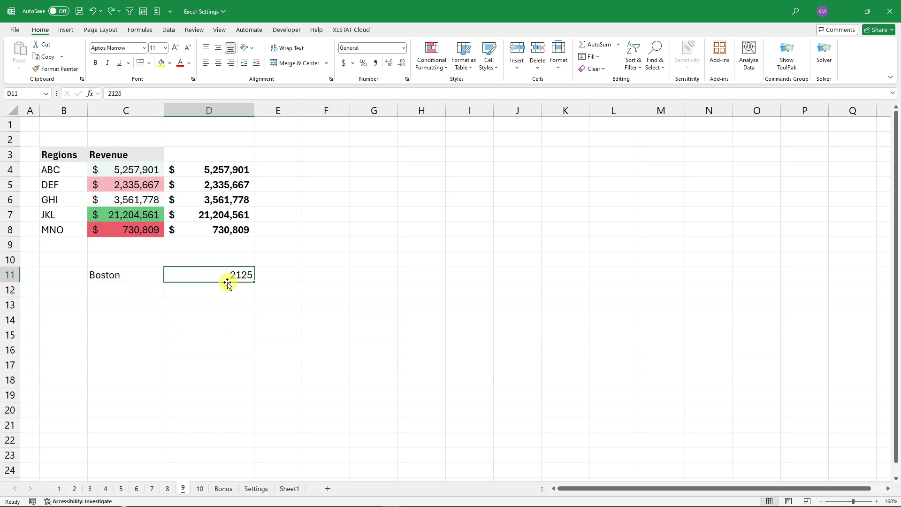
pyautogui.click(225, 292)
pyautogui.write('02125')
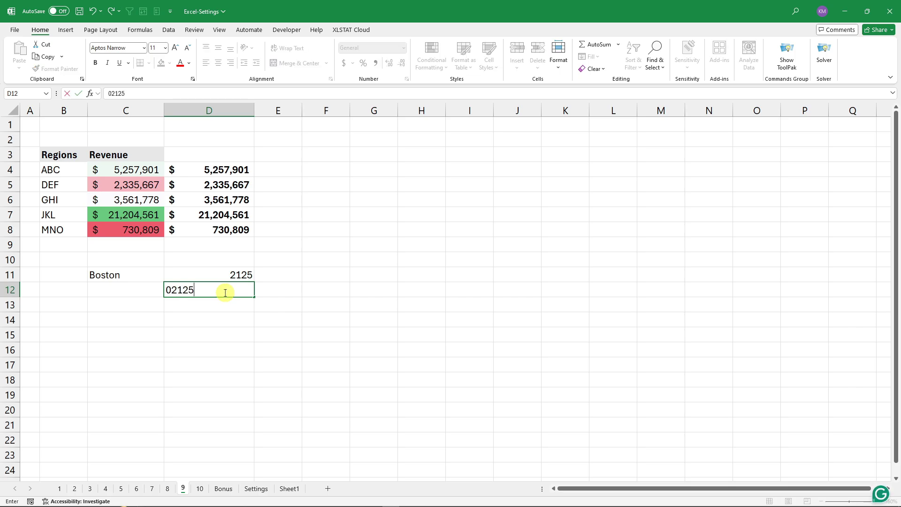
pyautogui.press('Return')
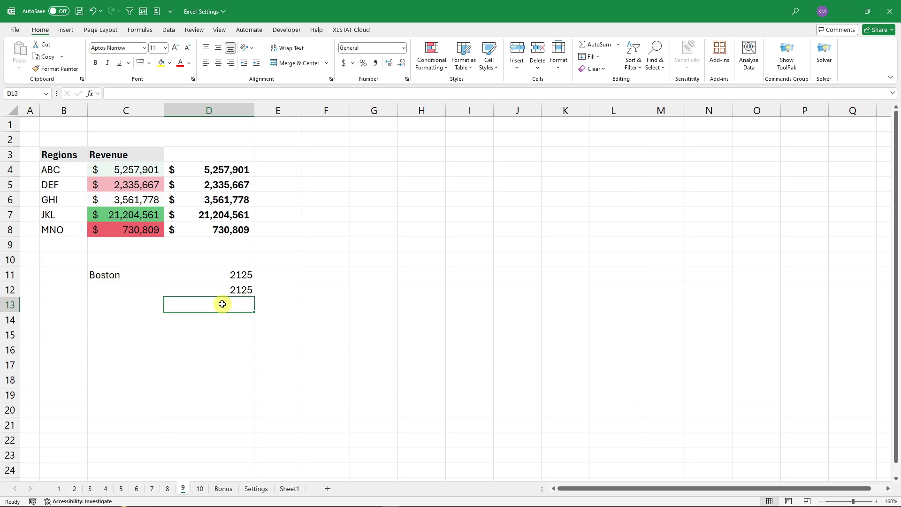
# - Enter '02125 in D13 so it stays as text with its zero
pyautogui.write("'")
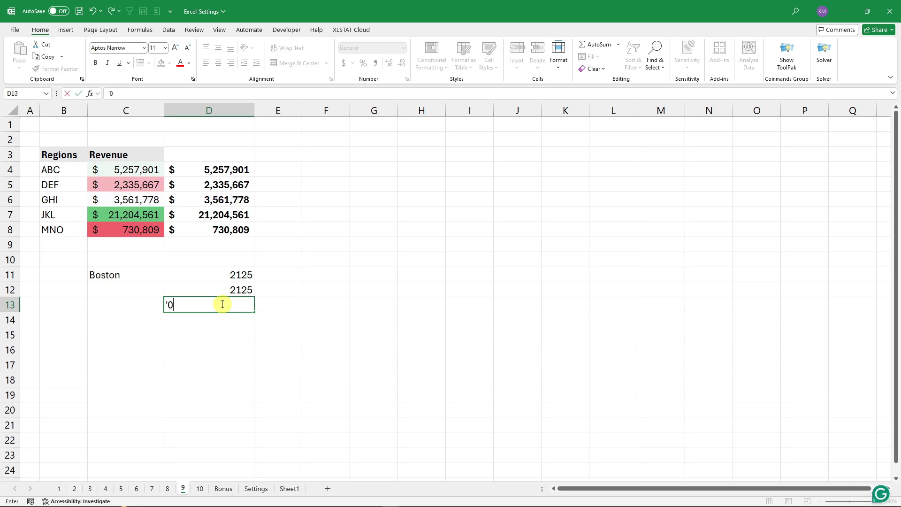
pyautogui.write('02125')
pyautogui.press('Return')
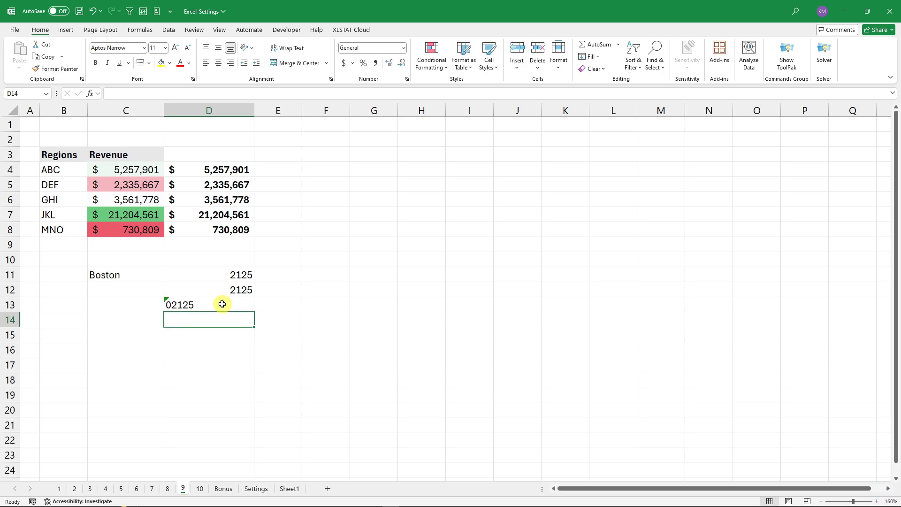
pyautogui.click(222, 304)
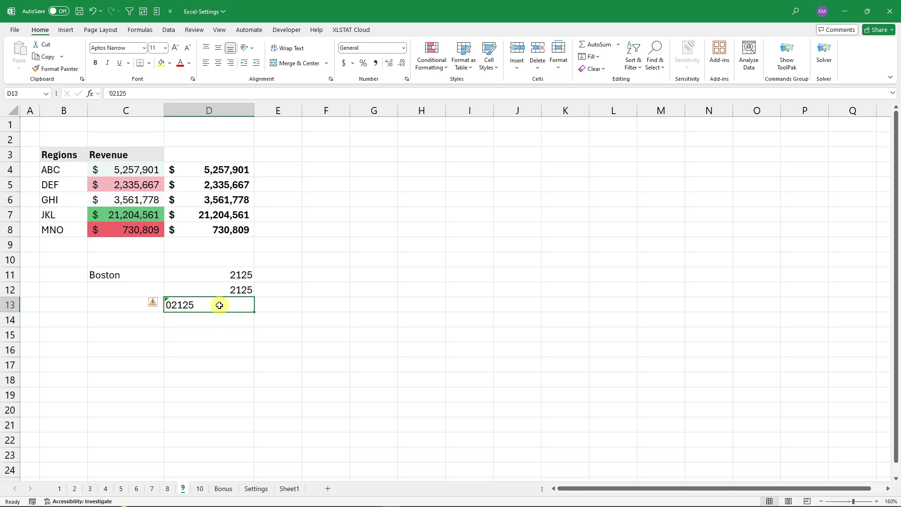
pyautogui.click(227, 338)
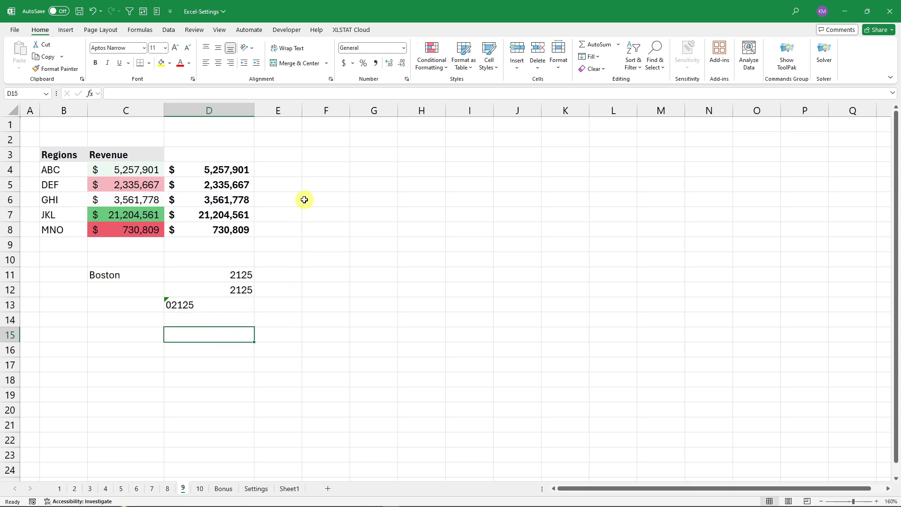
pyautogui.click(157, 11)
# - Uncheck 'Remove leading zeros and convert to a number' in Data Options, then test in D14
pyautogui.click(291, 142)
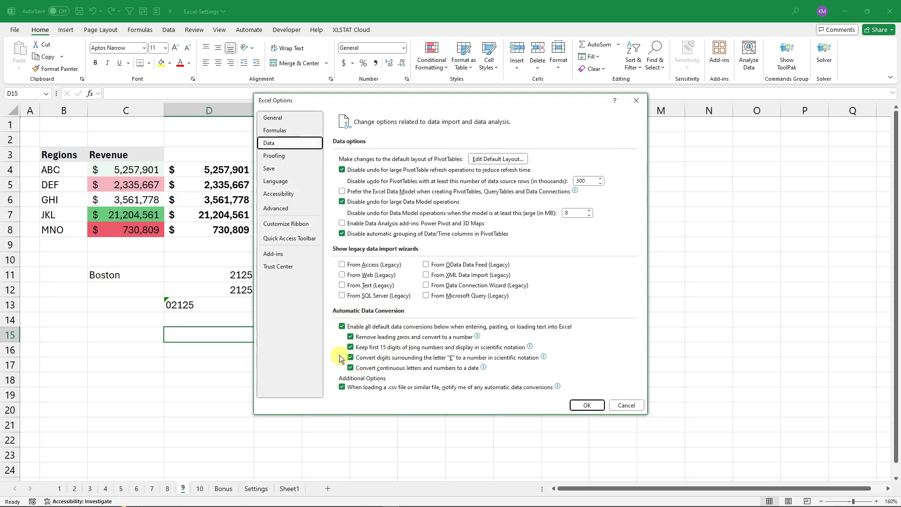
pyautogui.click(350, 337)
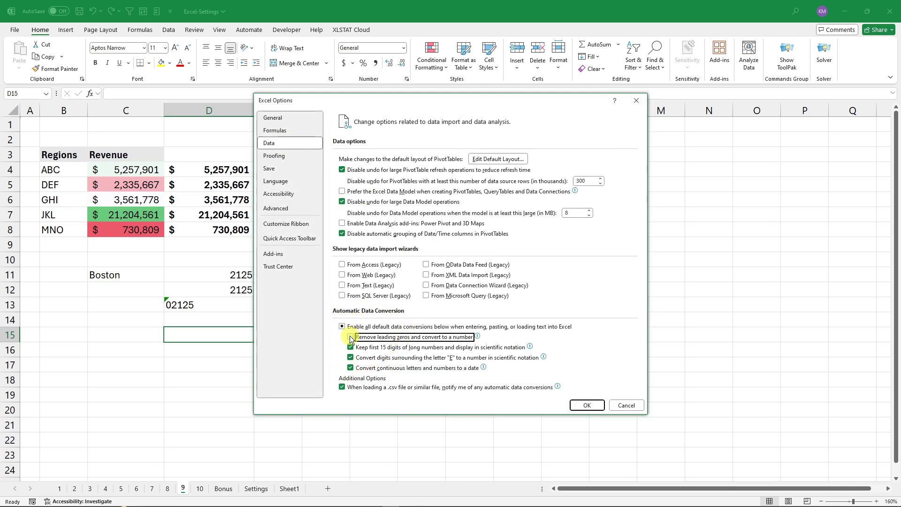
pyautogui.click(587, 404)
pyautogui.click(238, 319)
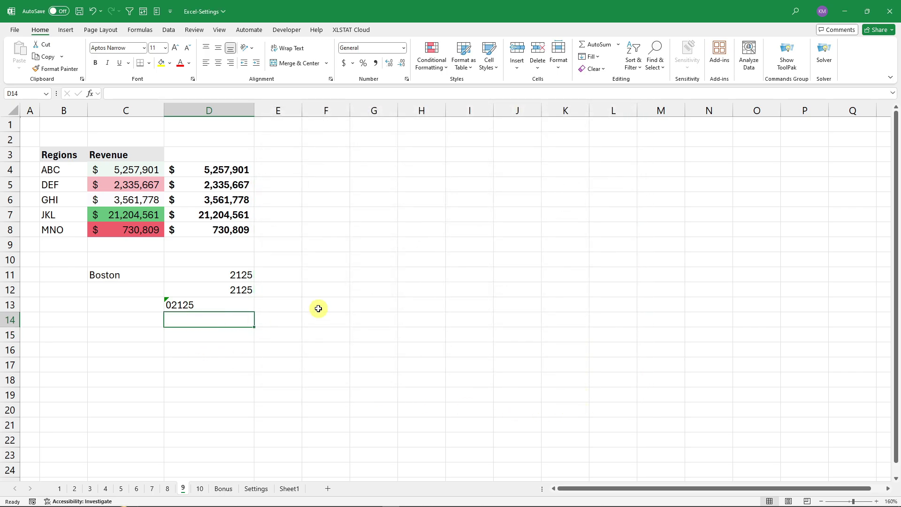
pyautogui.write('02125')
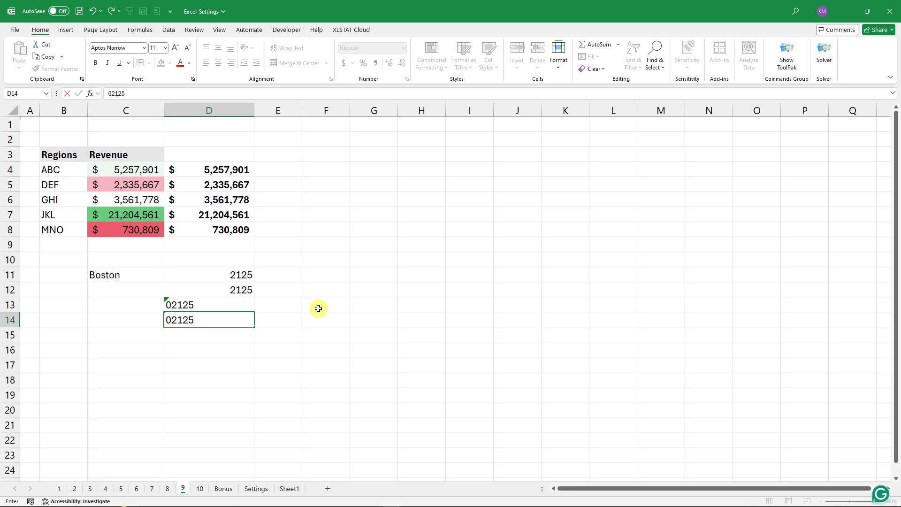
pyautogui.press('Return')
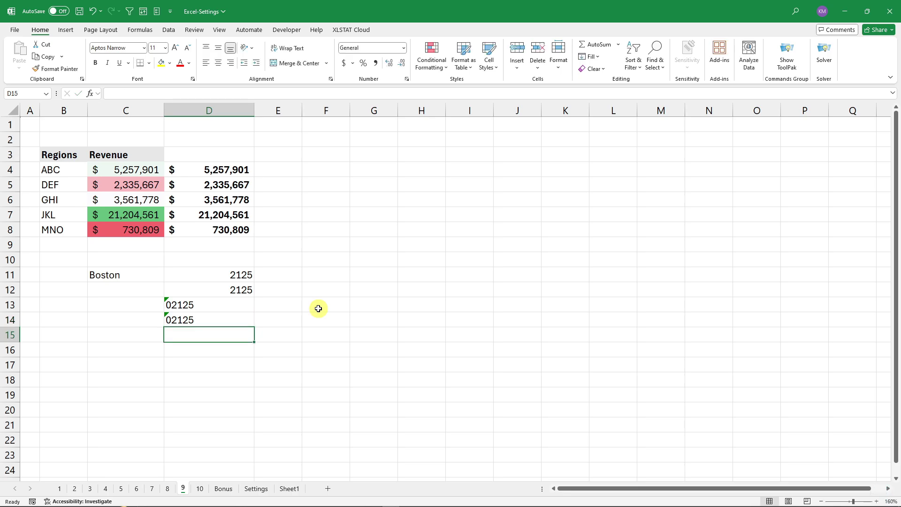
# - Clear D13 and D14, then re-enter 02125 in D13, keeping its leading zero
pyautogui.click(201, 306)
pyautogui.press('BackSpace')
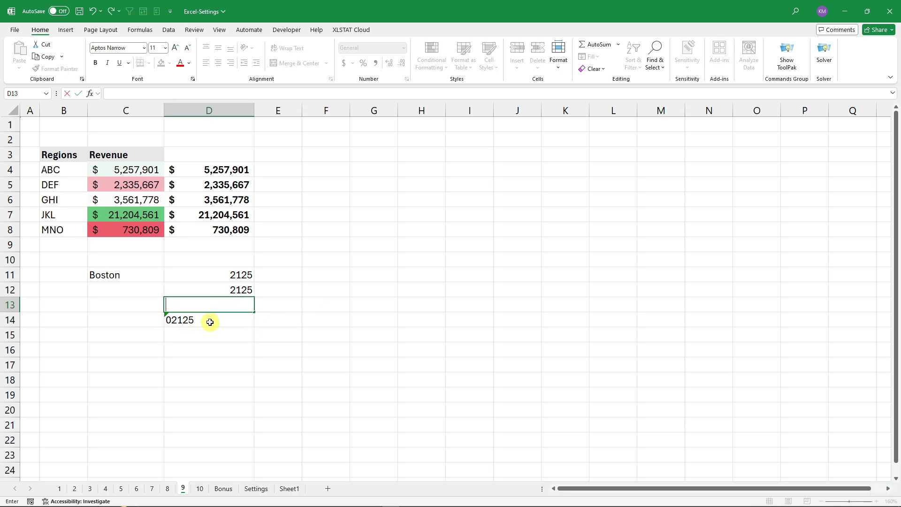
pyautogui.click(209, 317)
pyautogui.press('BackSpace')
pyautogui.click(229, 304)
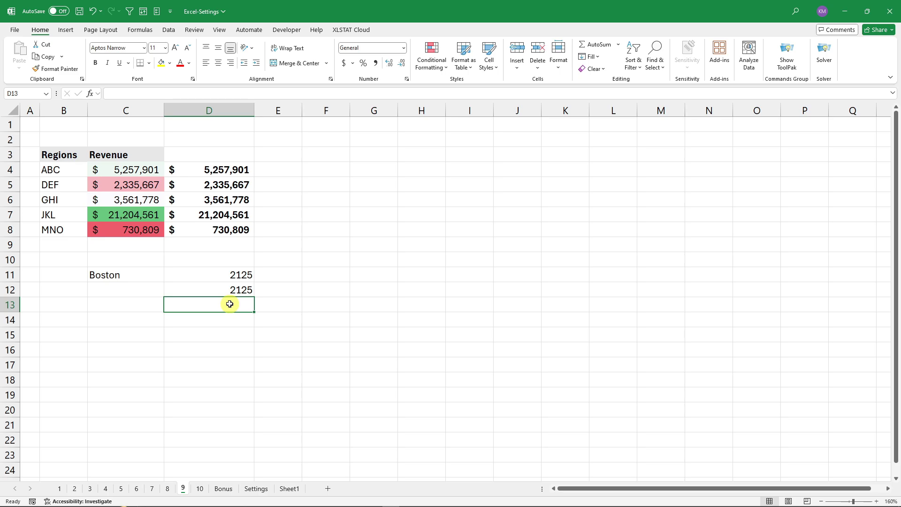
pyautogui.write('02125')
pyautogui.press('Return')
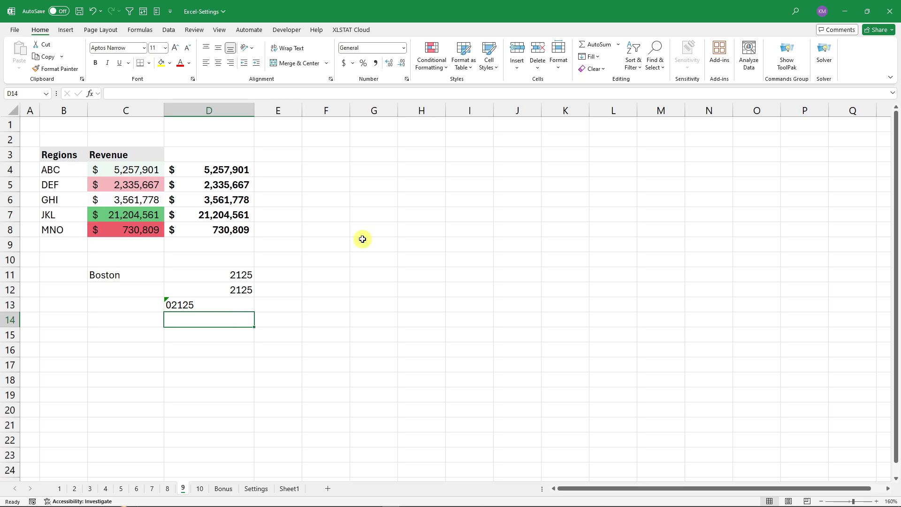
pyautogui.click(362, 275)
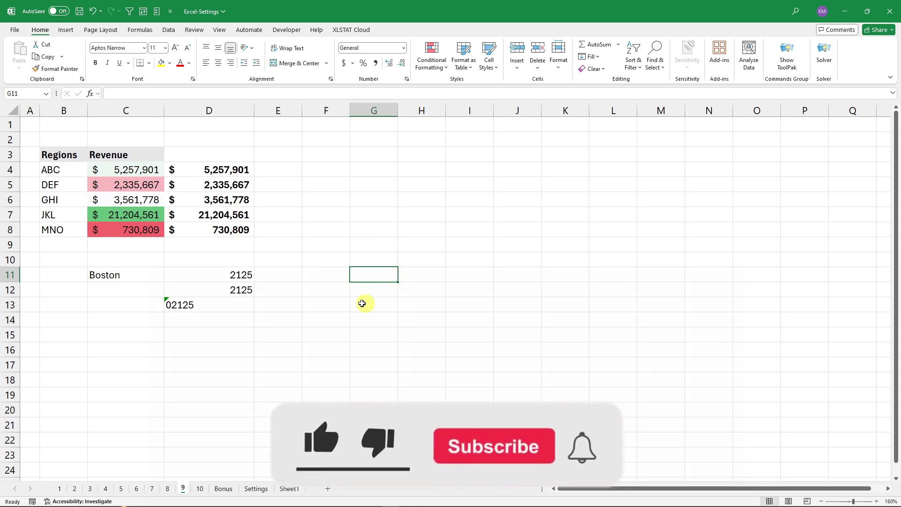
pyautogui.click(310, 290)
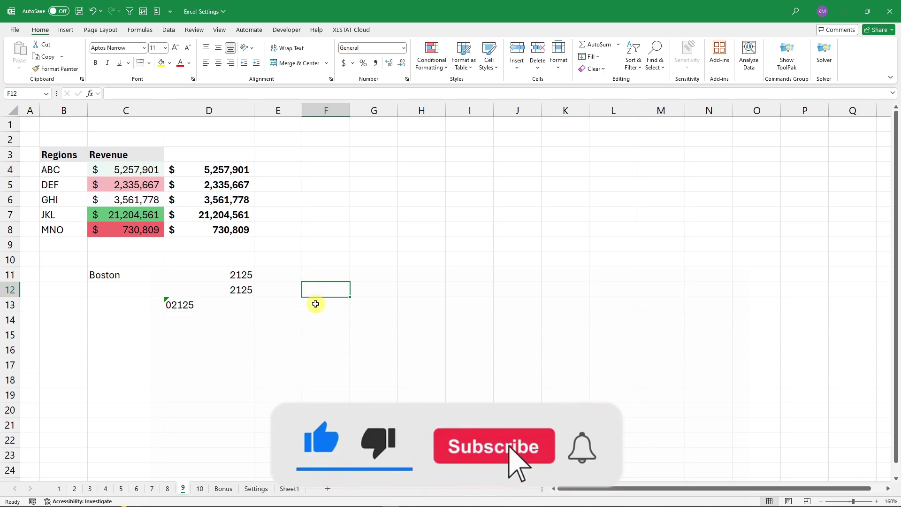
pyautogui.moveTo(50, 200); pyautogui.dragTo(807, 455)
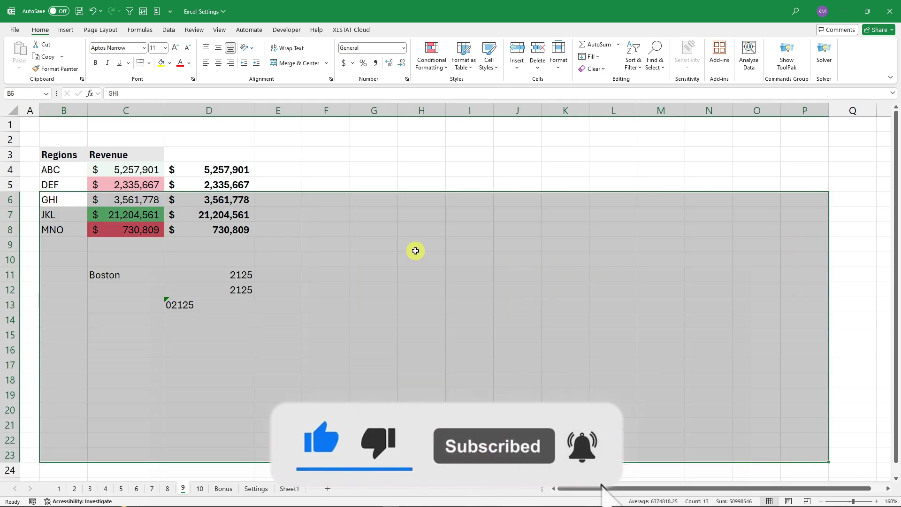